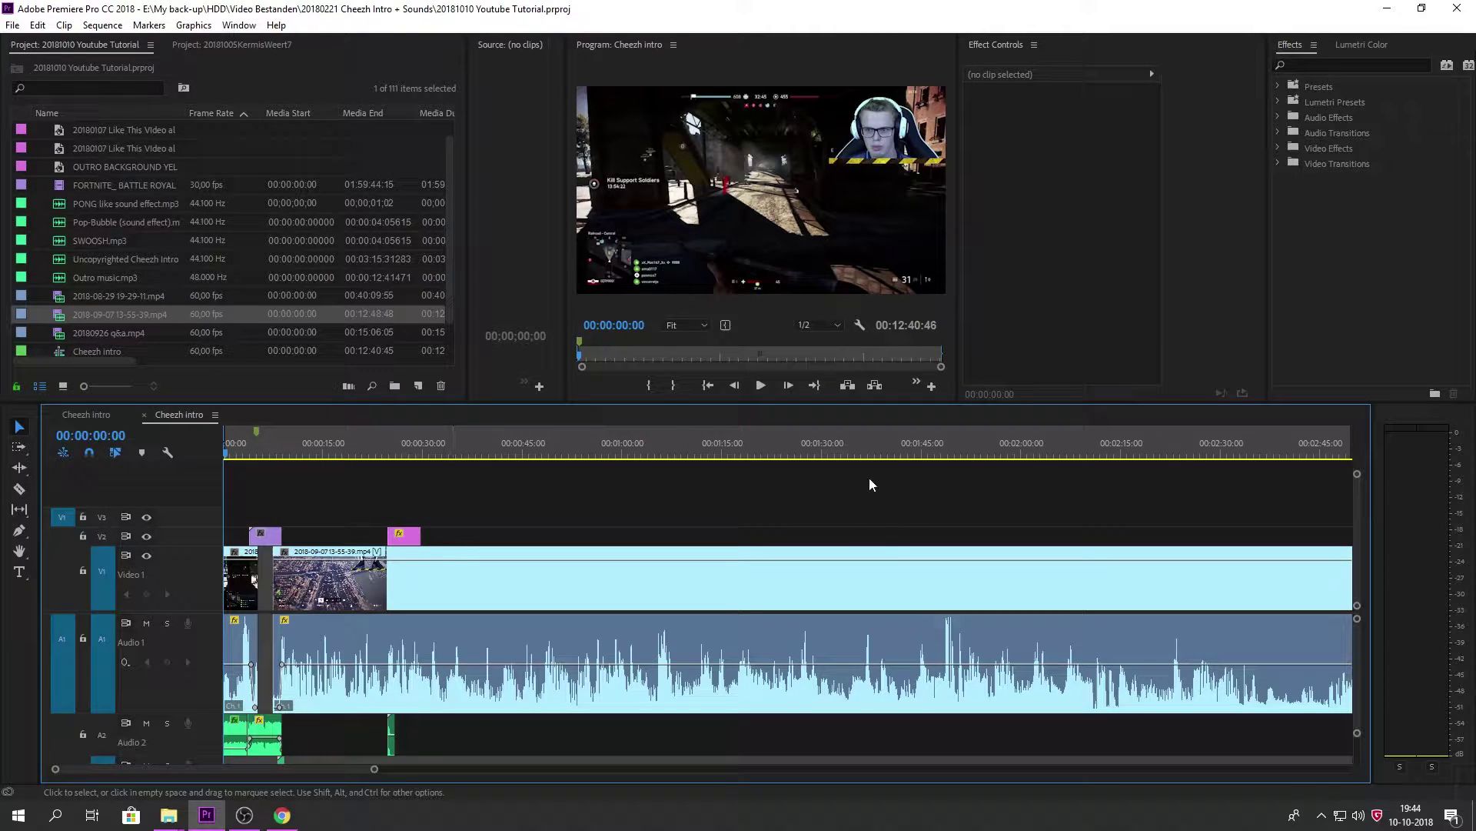
# Step: Play the opening of the Cheezh Intro sequence, stop it, and return the playhead to the sequence start
pyautogui.click(102, 25)
pyautogui.click(604, 487)
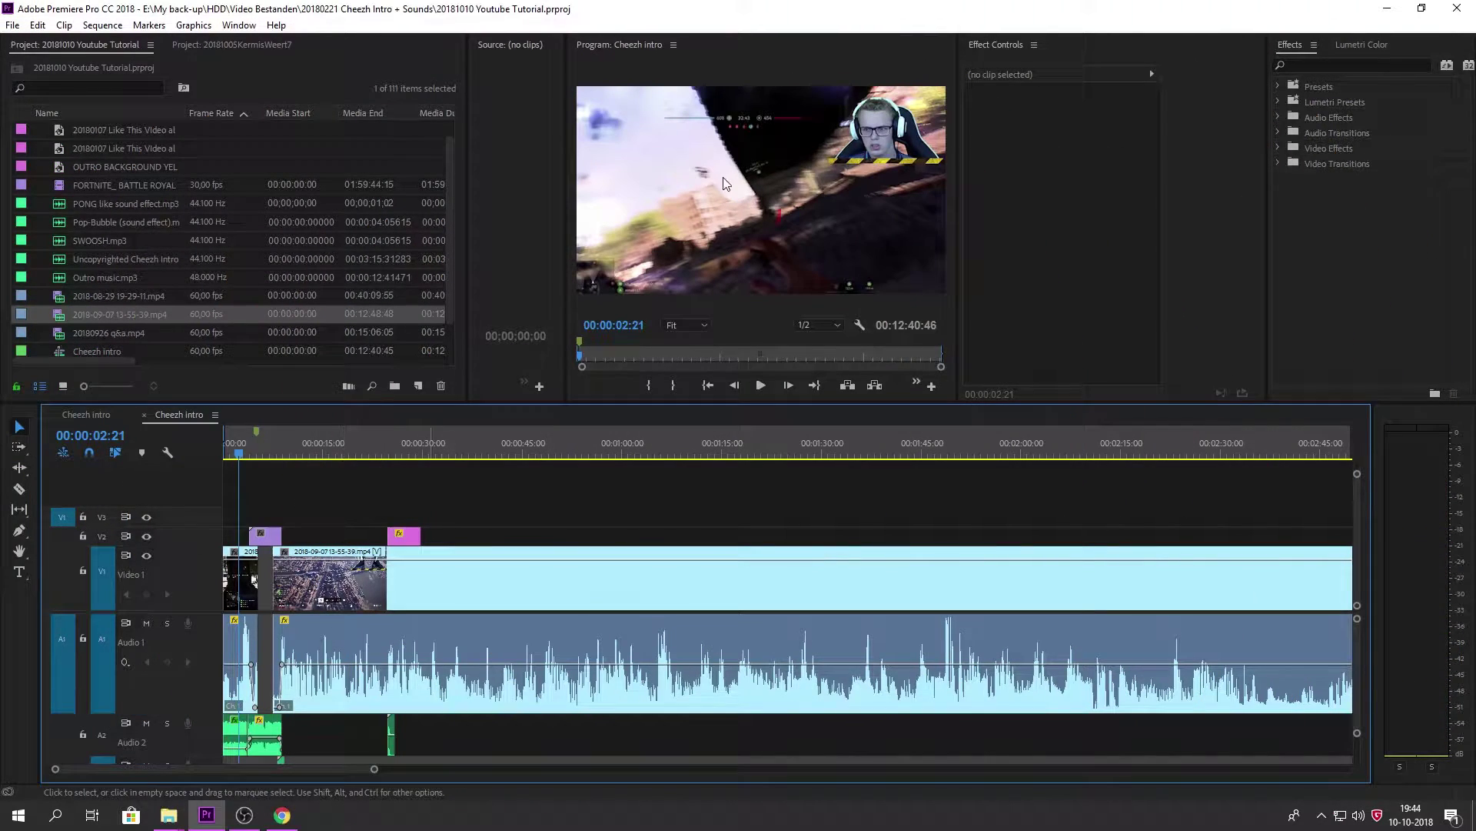
pyautogui.press('space')
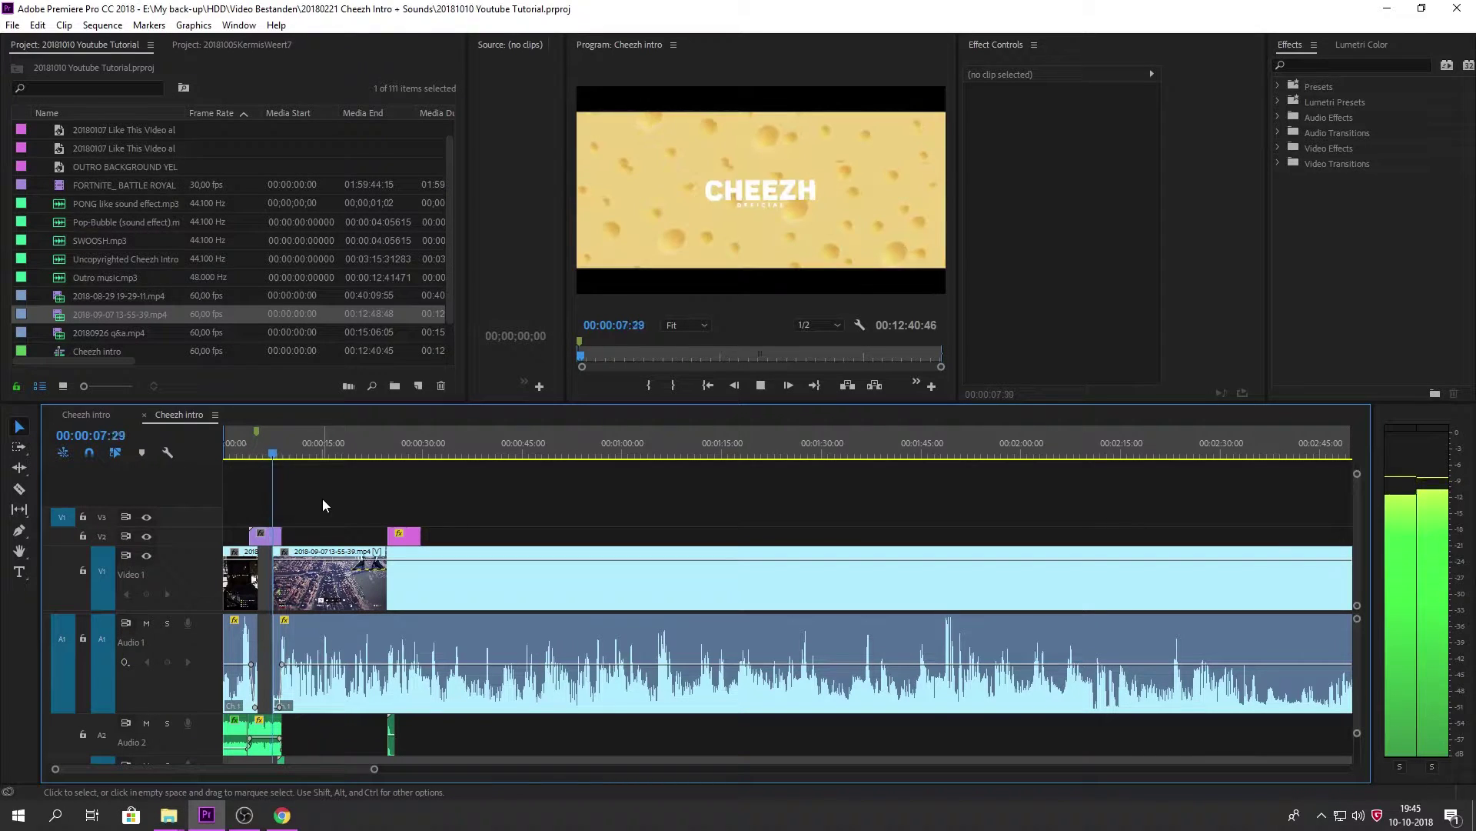
pyautogui.press('space')
pyautogui.press('Home')
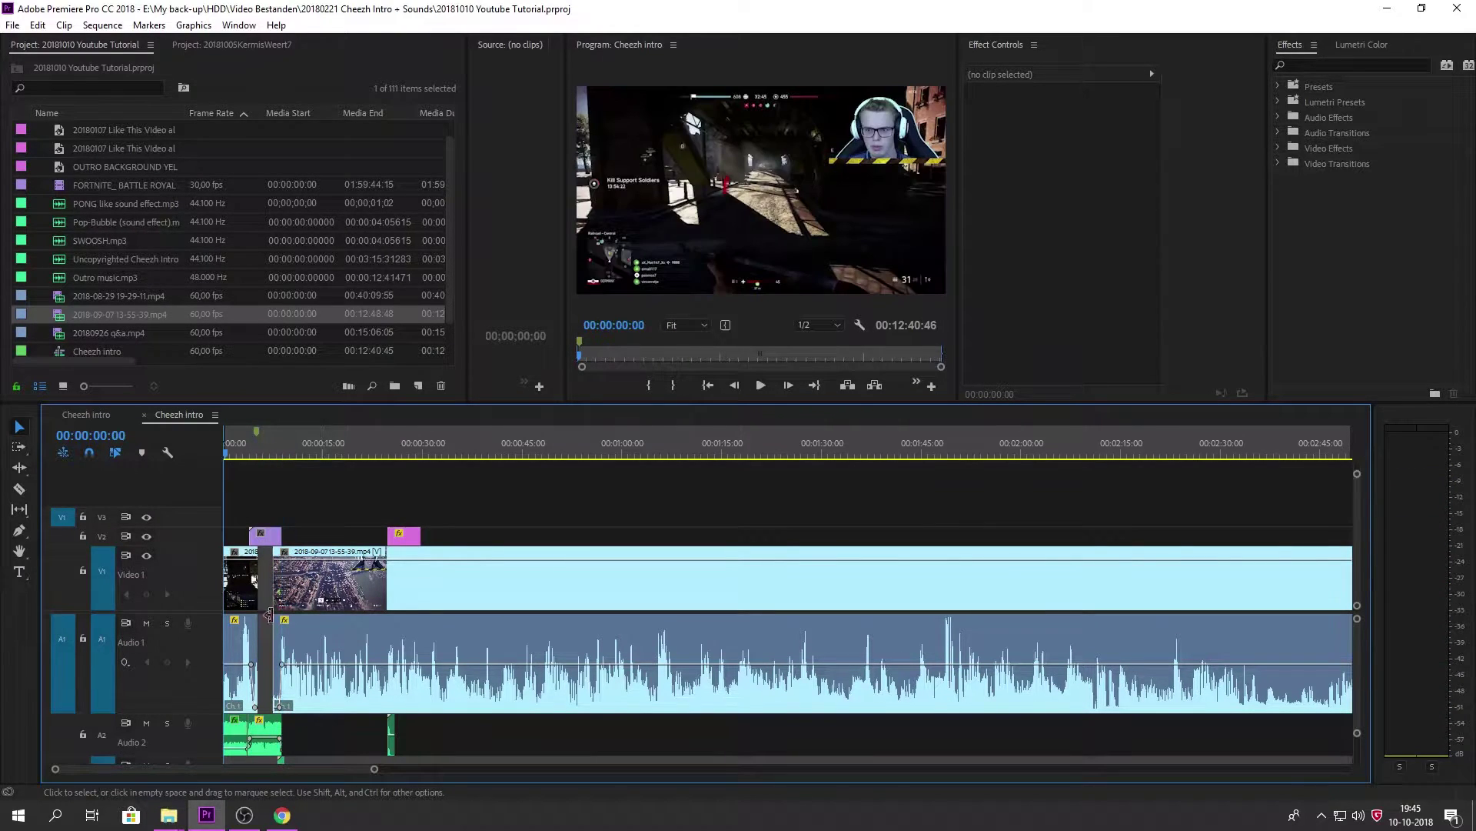
pyautogui.moveTo(180, 823)
pyautogui.click(119, 749)
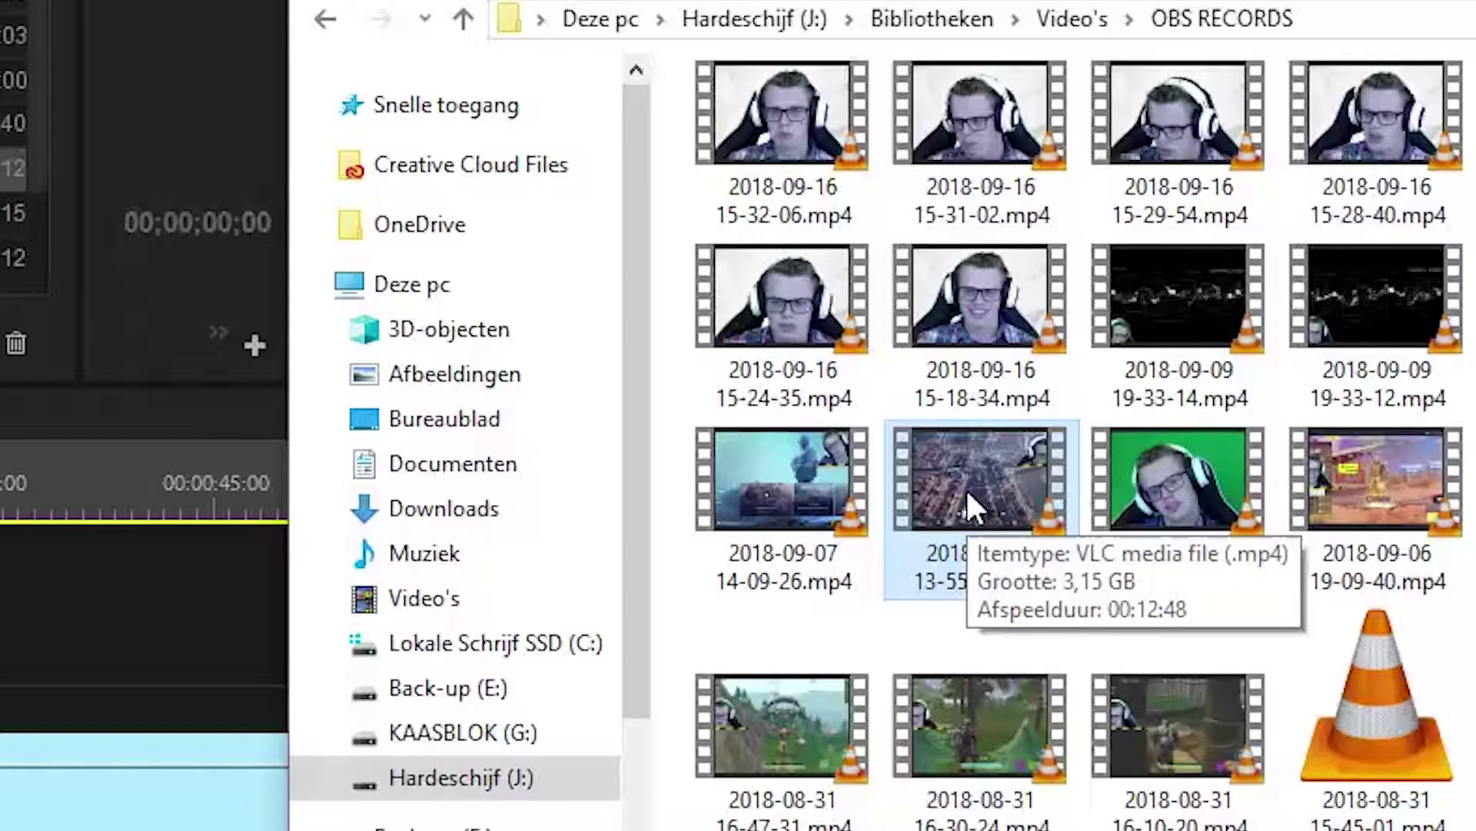
pyautogui.rightClick(970, 484)
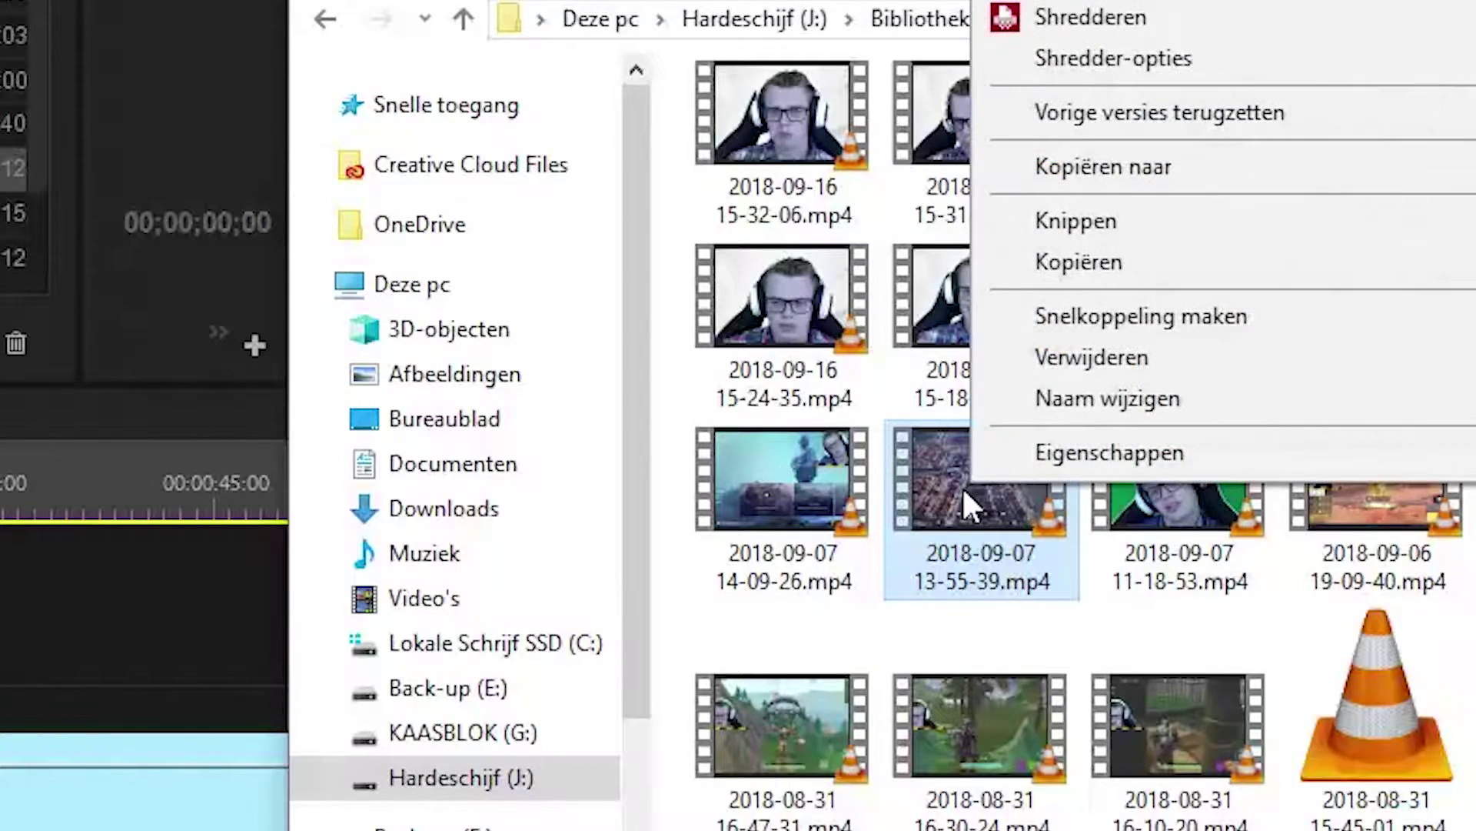
pyautogui.rightClick(962, 487)
pyautogui.click(1174, 503)
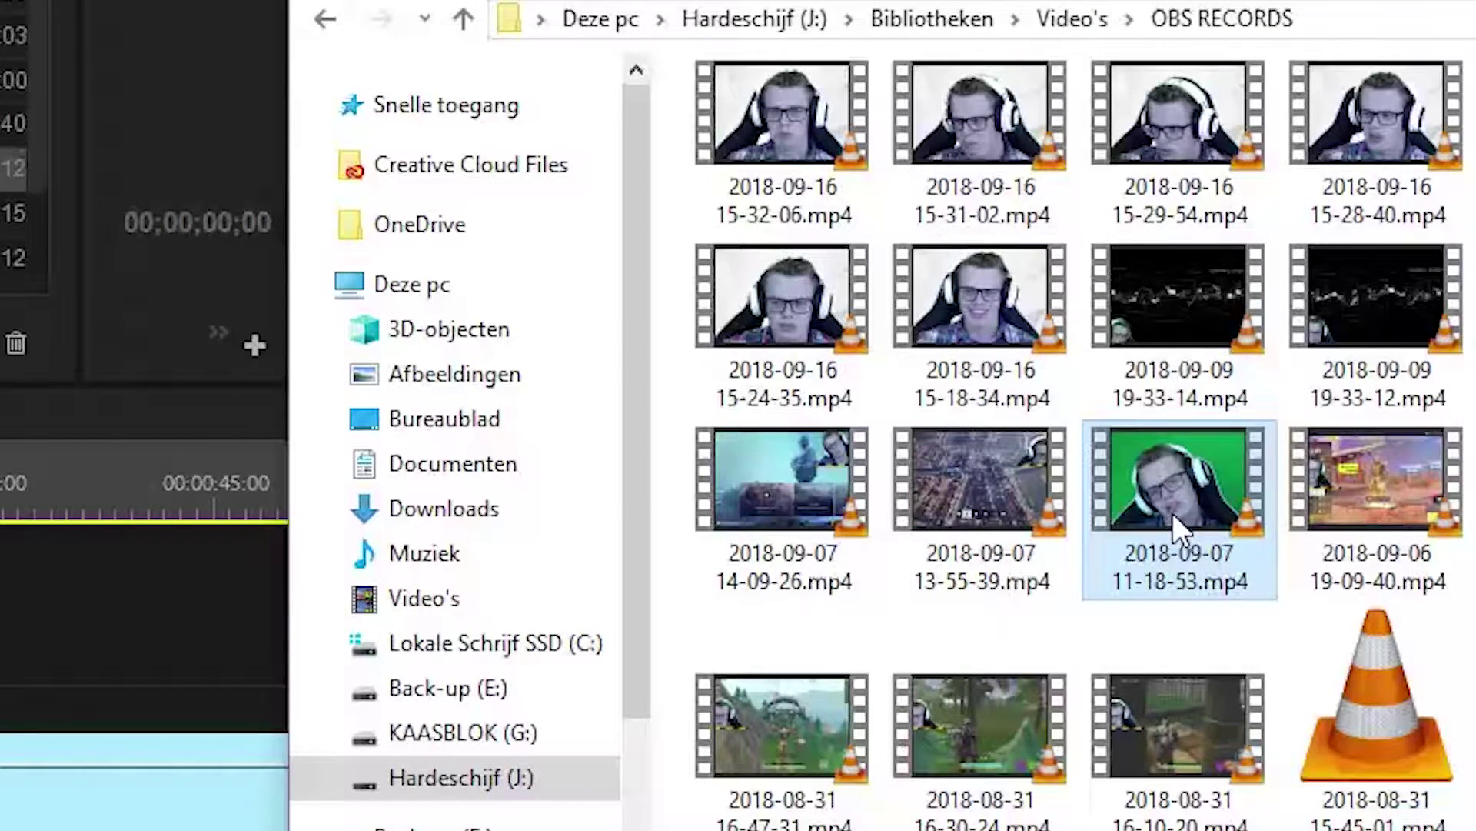
pyautogui.click(1017, 531)
pyautogui.rightClick(976, 496)
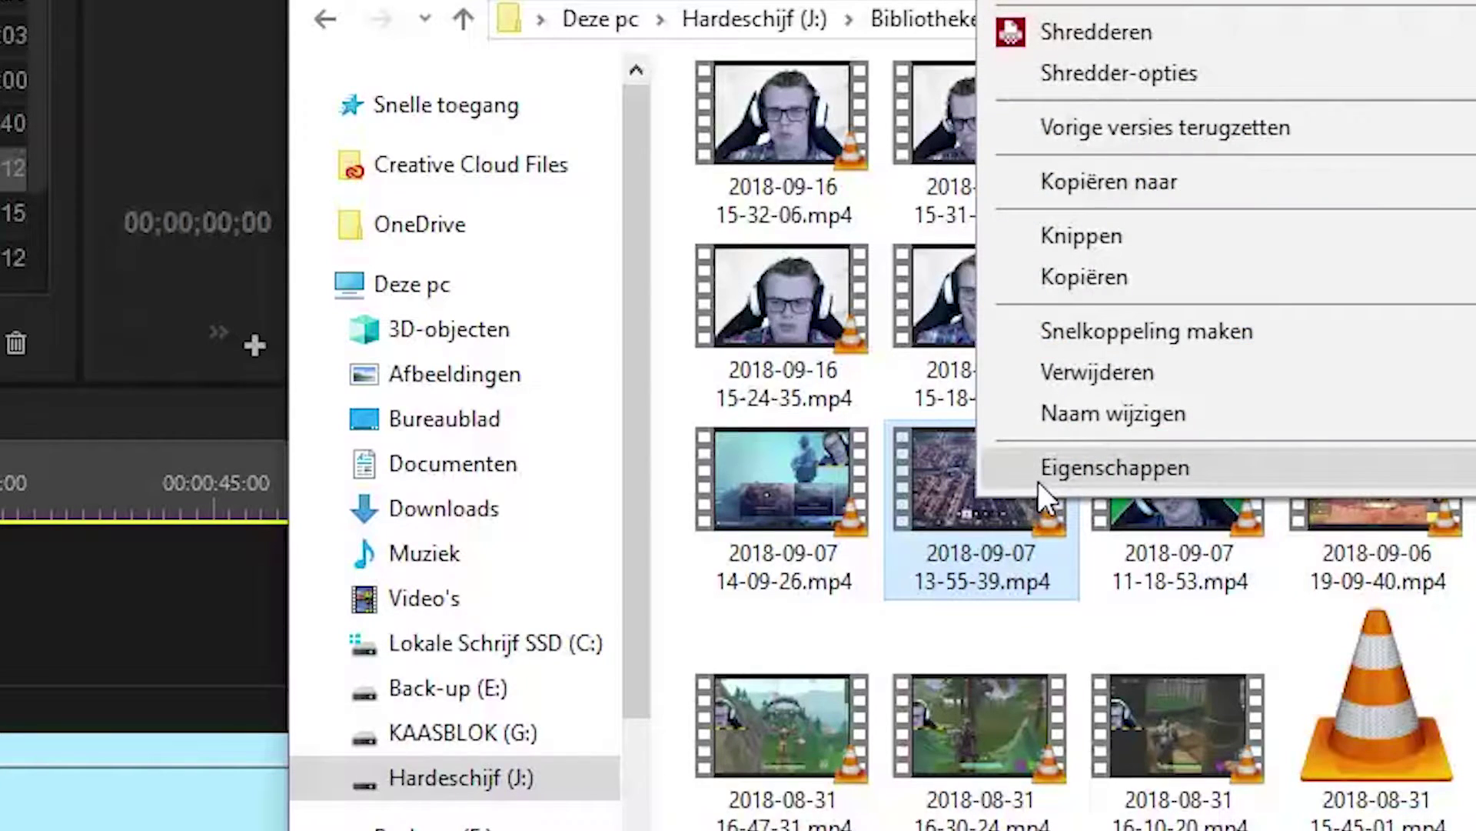
pyautogui.click(1038, 473)
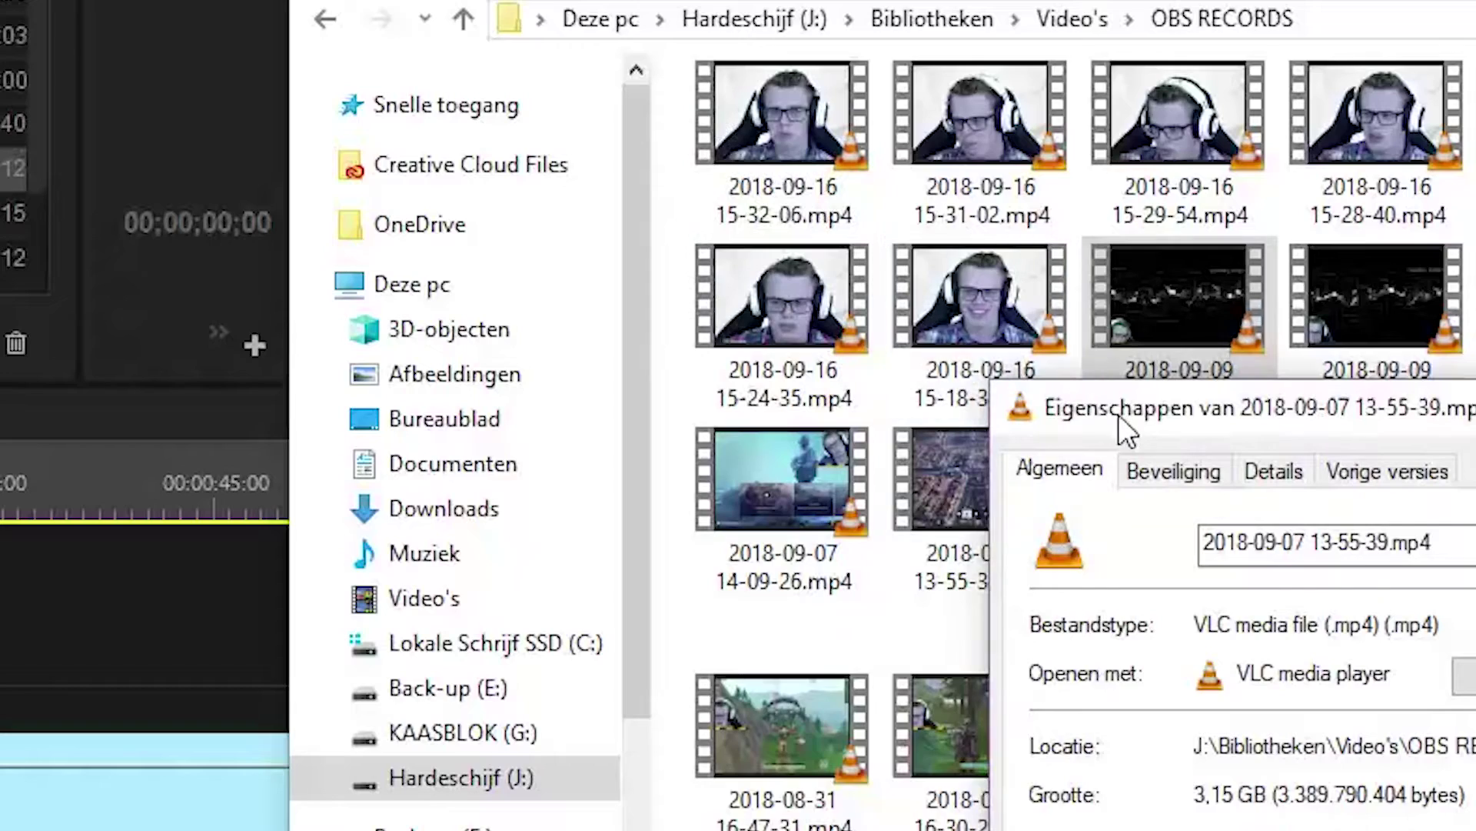
pyautogui.moveTo(1120, 419); pyautogui.dragTo(240, 20)
pyautogui.moveTo(397, 23); pyautogui.dragTo(597, 64)
pyautogui.click(597, 122)
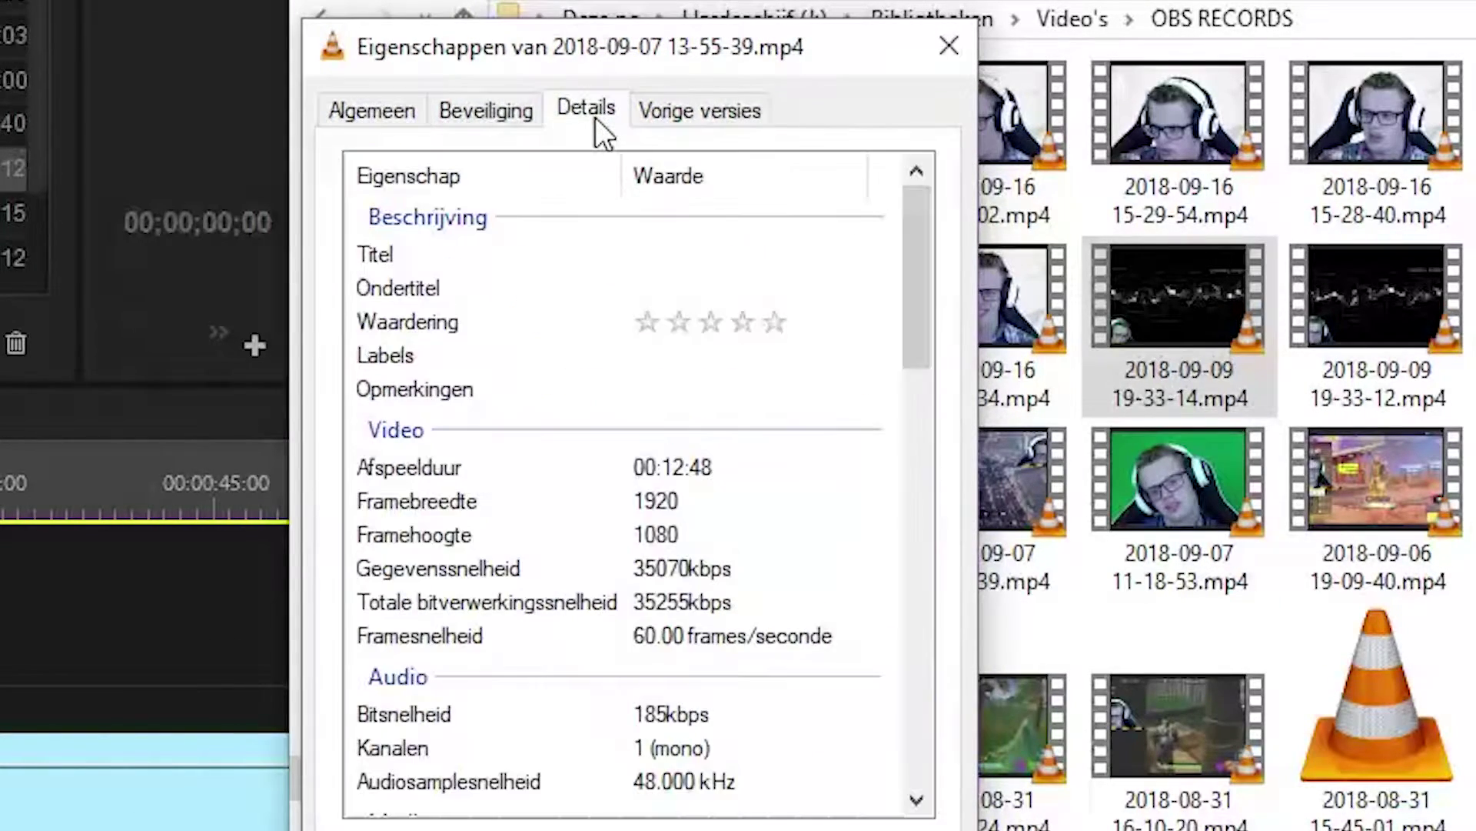
# Step: Examine the recording's frame width, frame height, frame rate, total bitrate and data rate
pyautogui.click(466, 506)
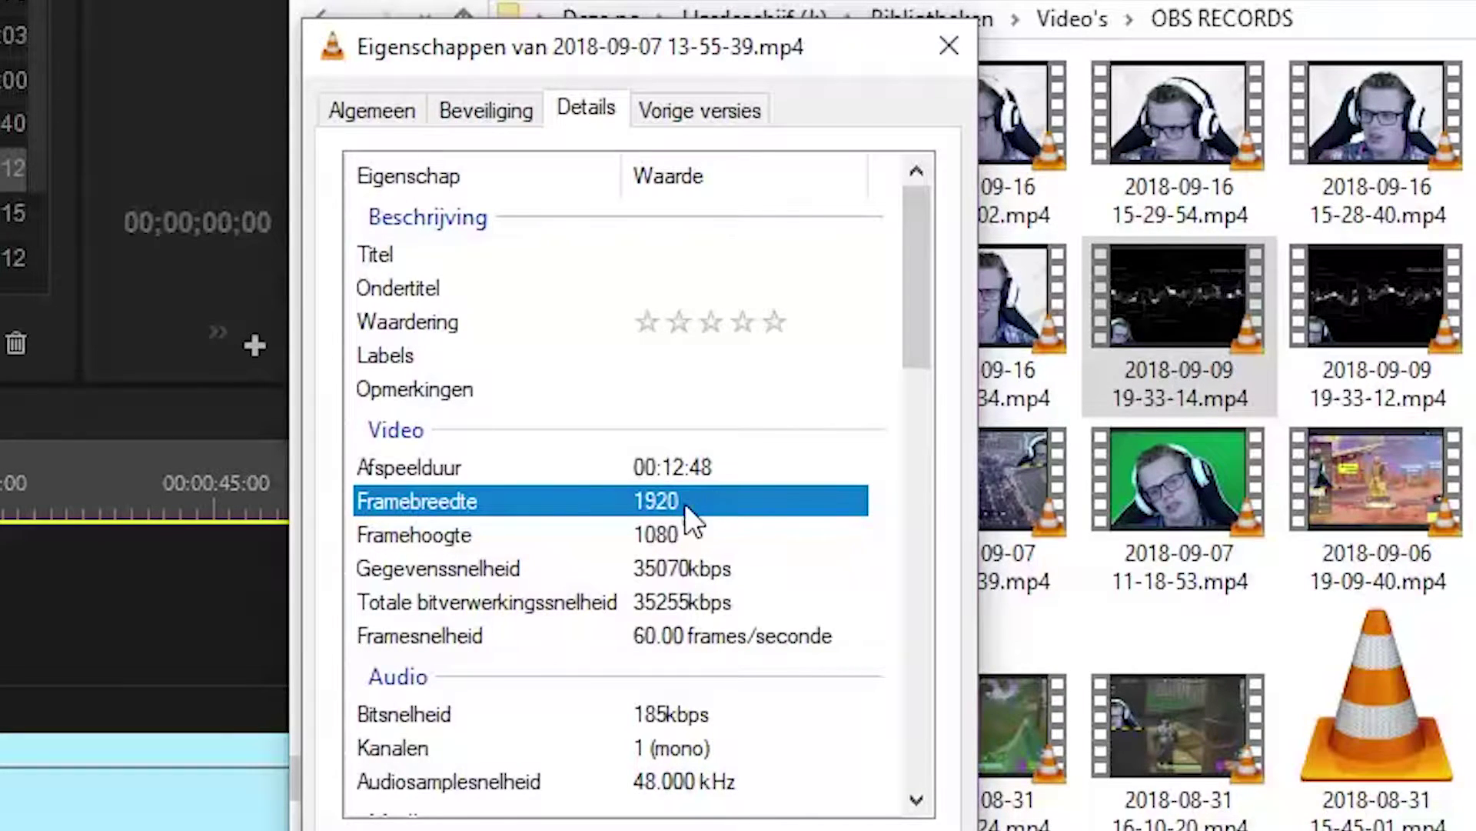
pyautogui.click(496, 534)
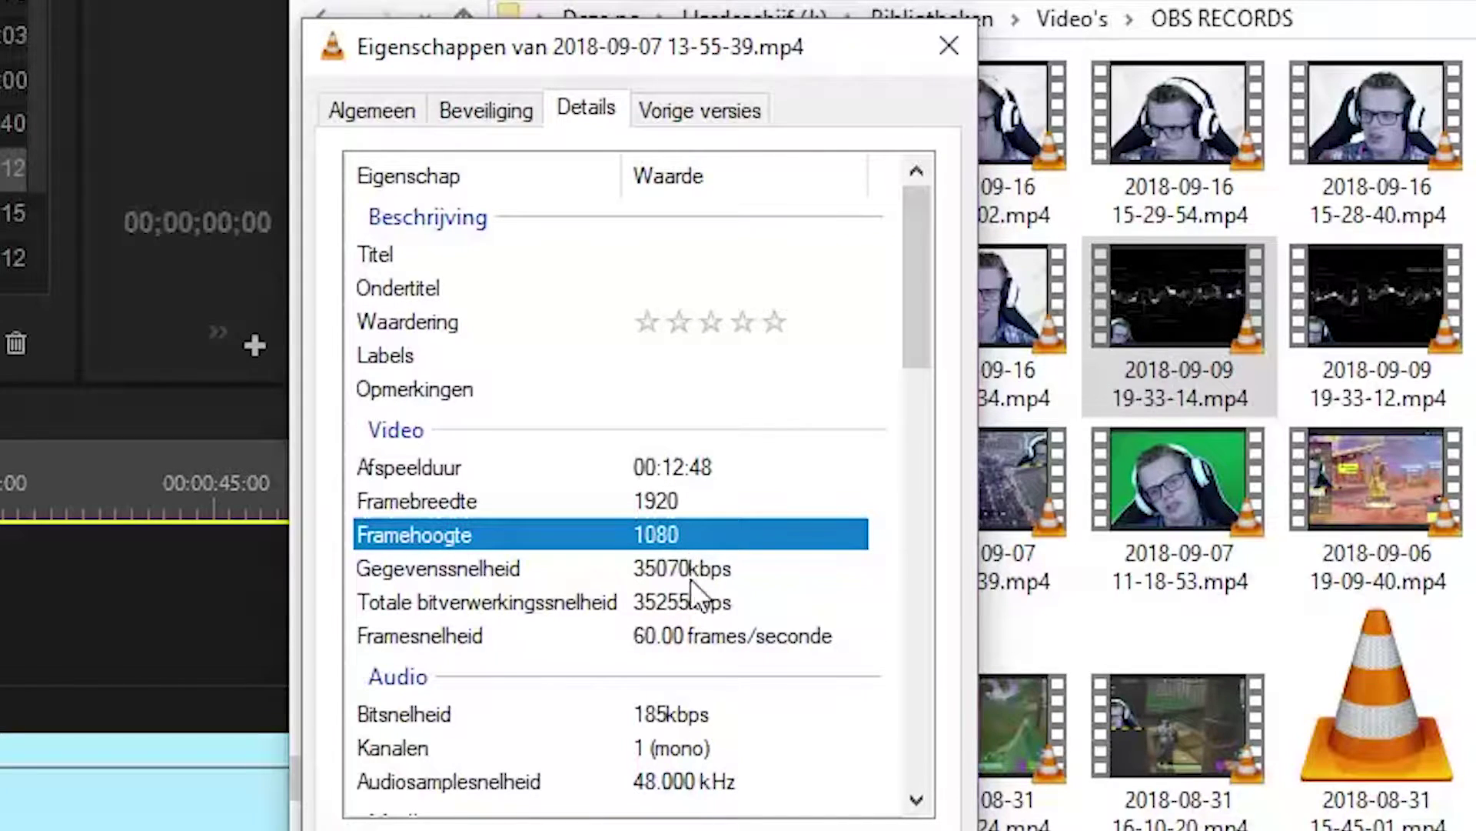
pyautogui.click(690, 636)
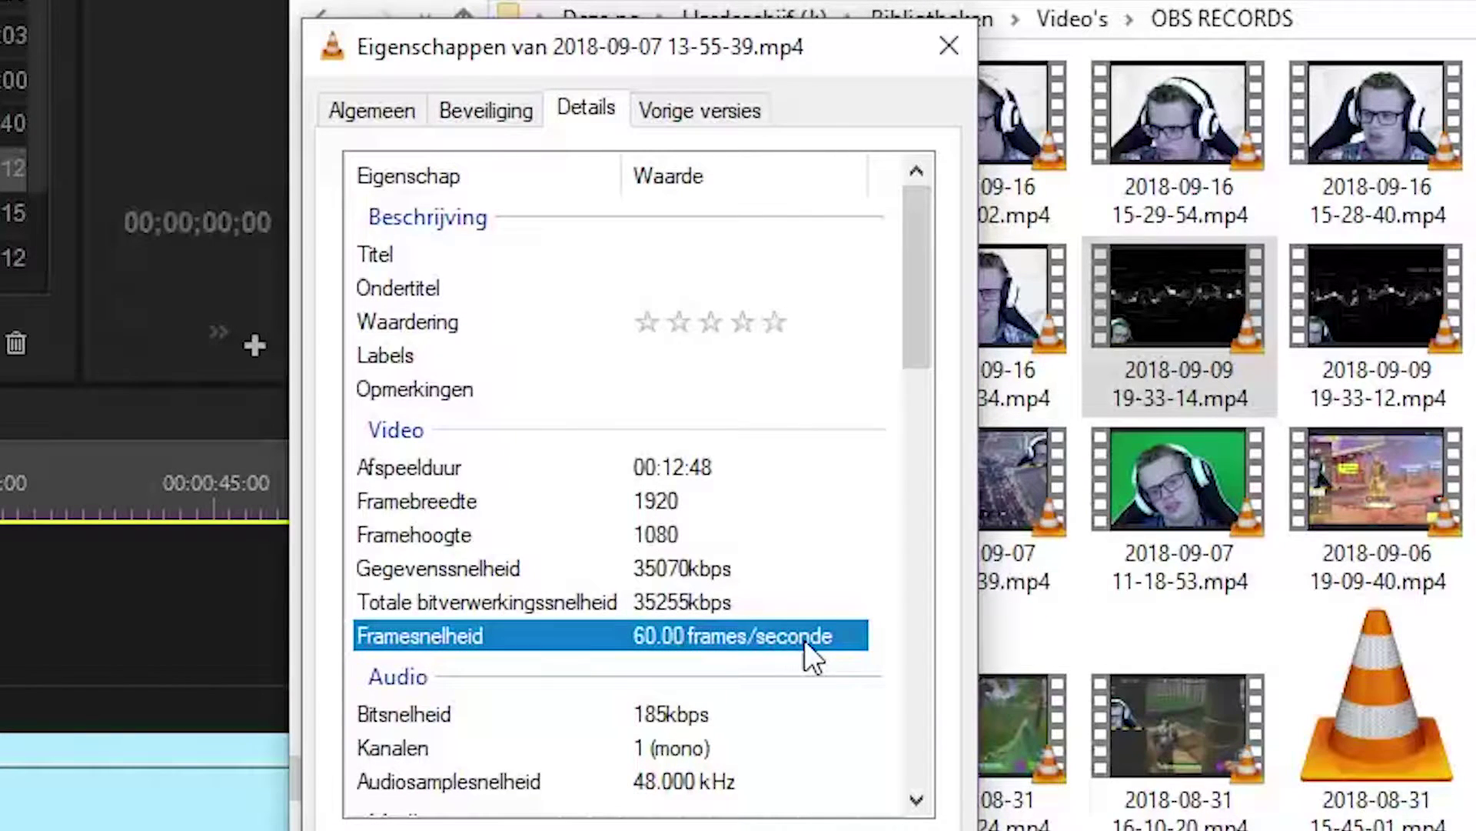
pyautogui.click(695, 607)
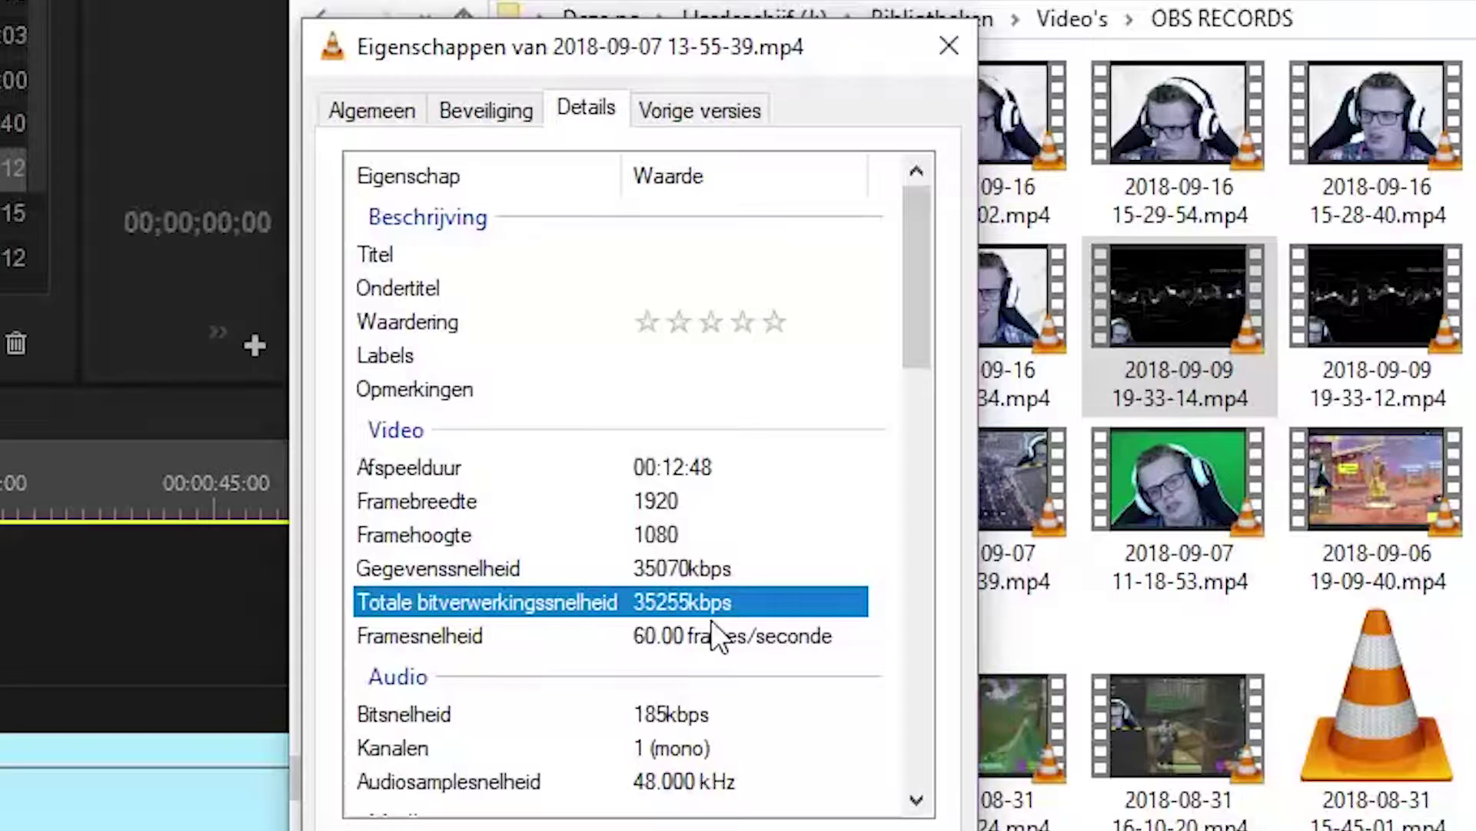
pyautogui.click(693, 573)
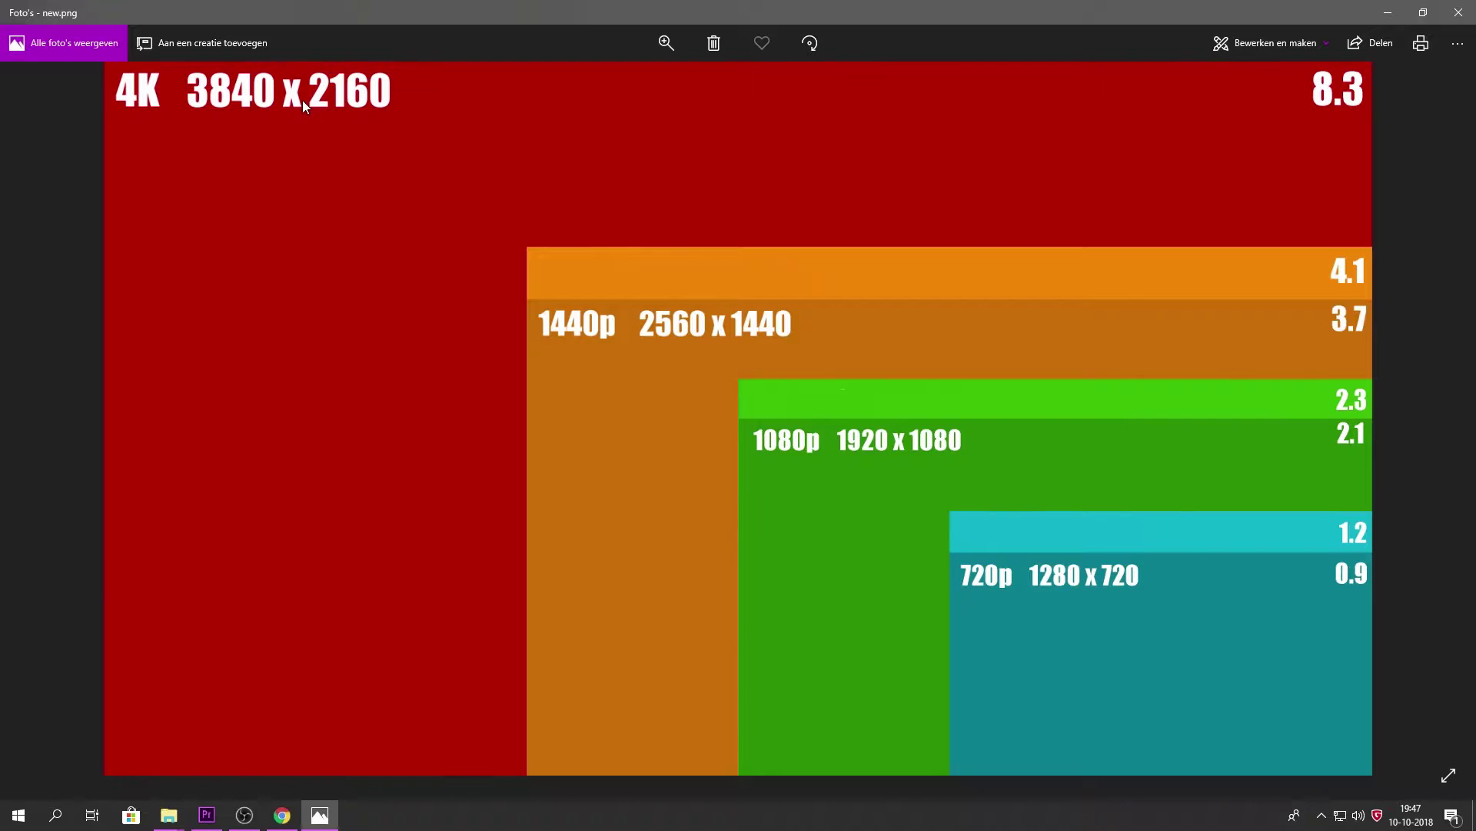
# Step: View the Interlaced Scan image enlarged alongside the resolution chart, and close both images
pyautogui.click(1460, 13)
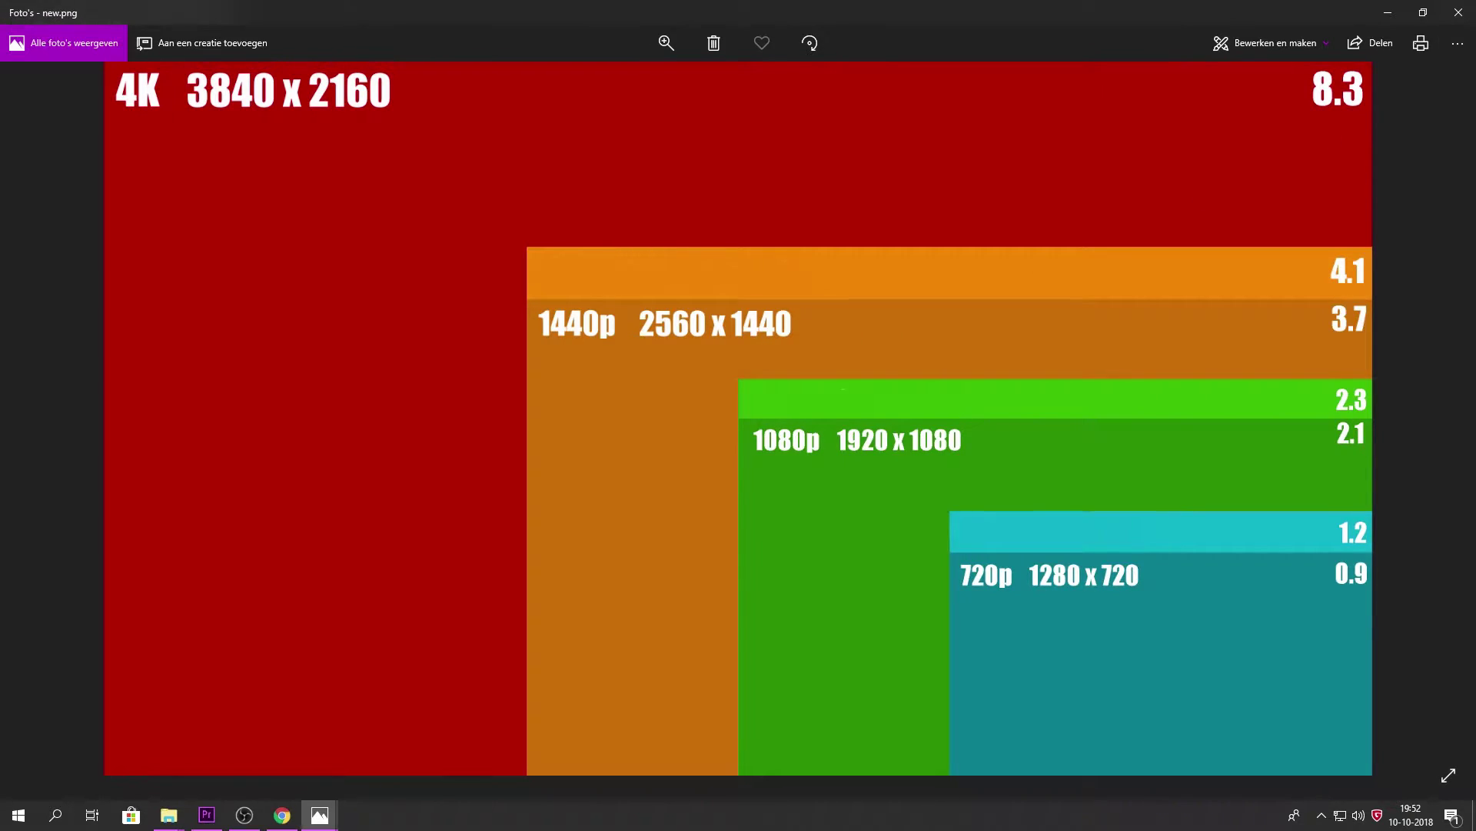
pyautogui.press('Left')
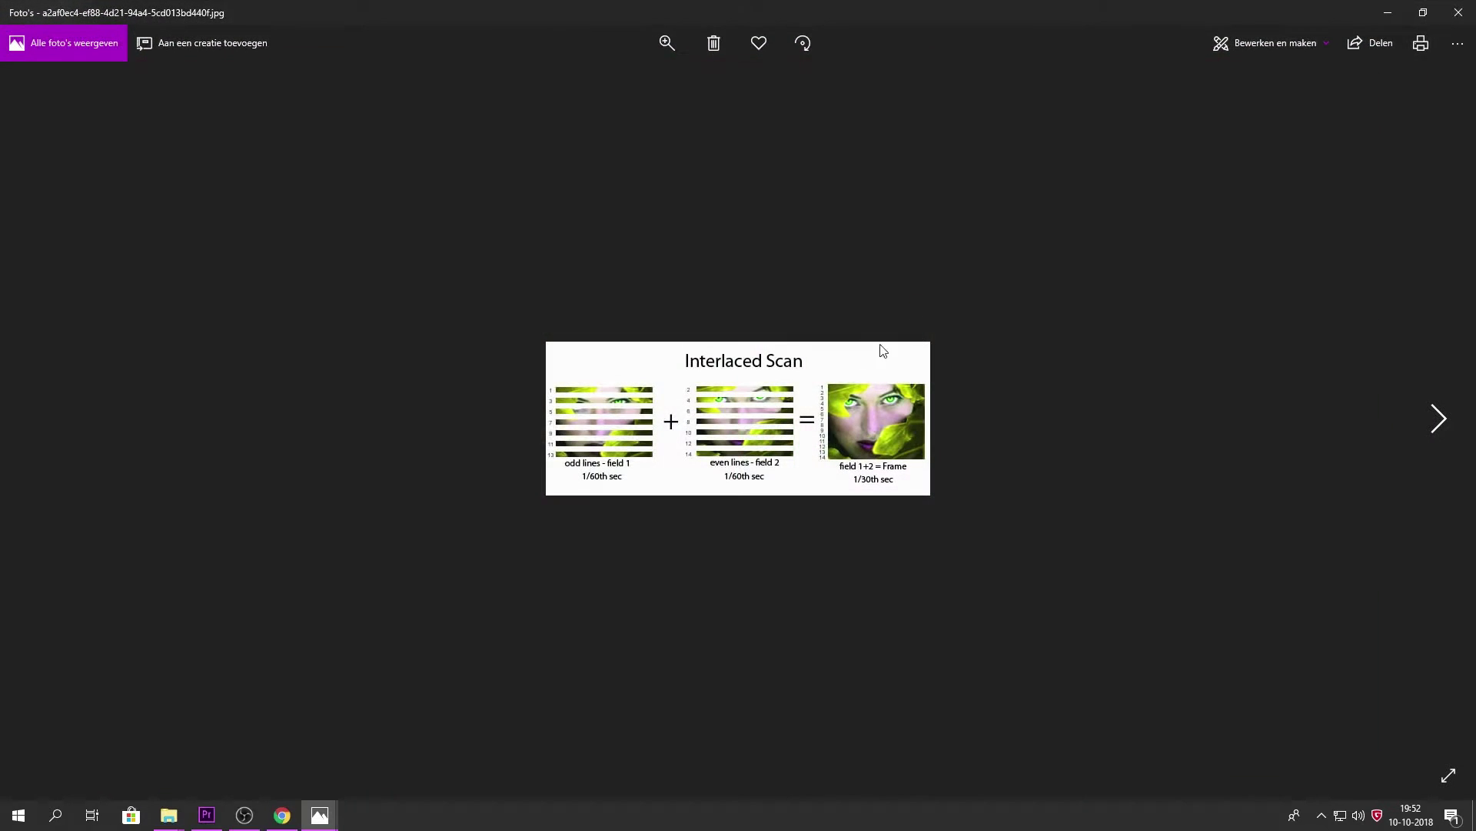
pyautogui.click(667, 44)
pyautogui.moveTo(615, 86); pyautogui.dragTo(723, 84)
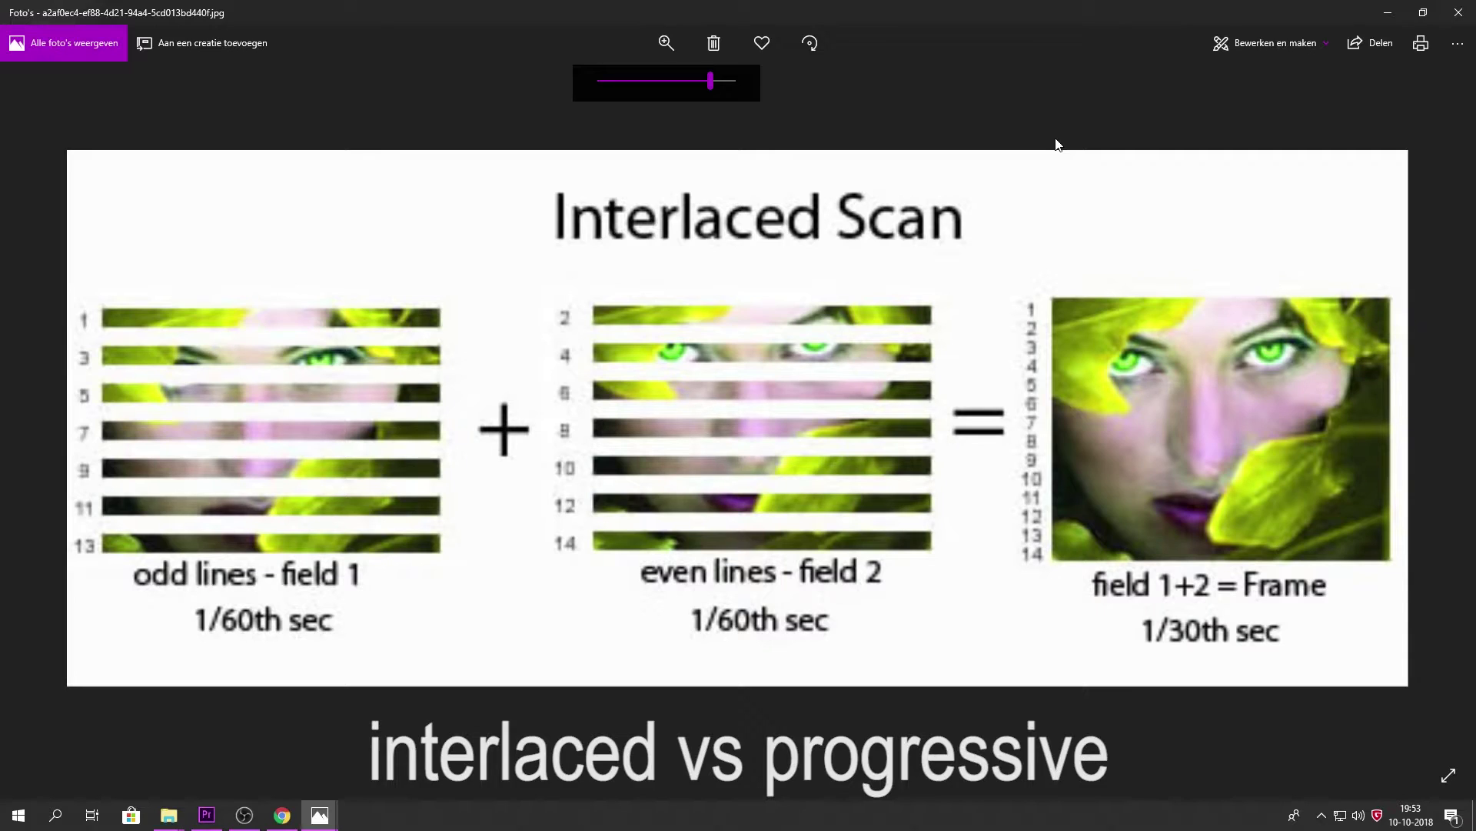
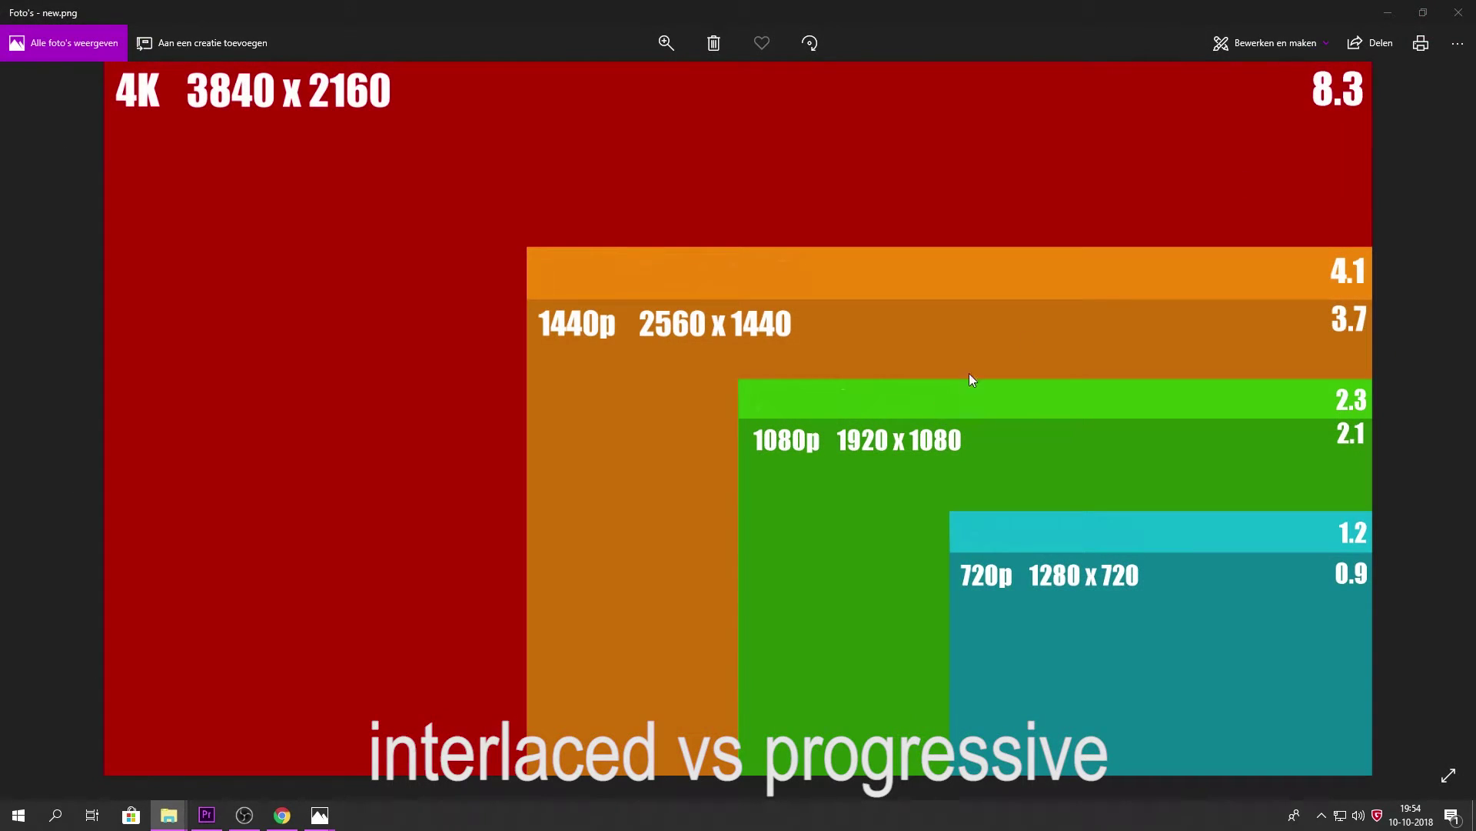
pyautogui.click(1452, 14)
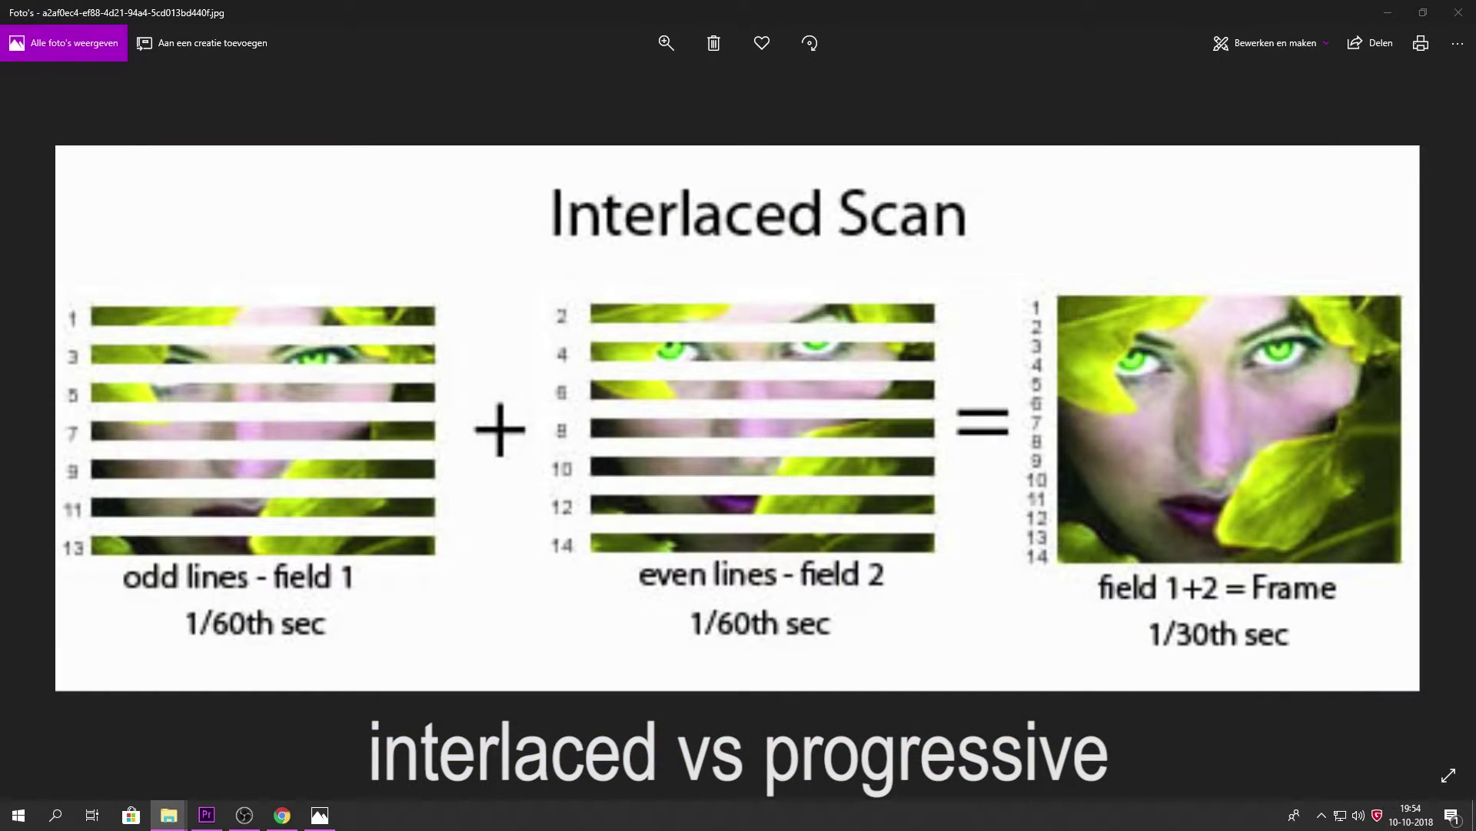
pyautogui.click(1458, 14)
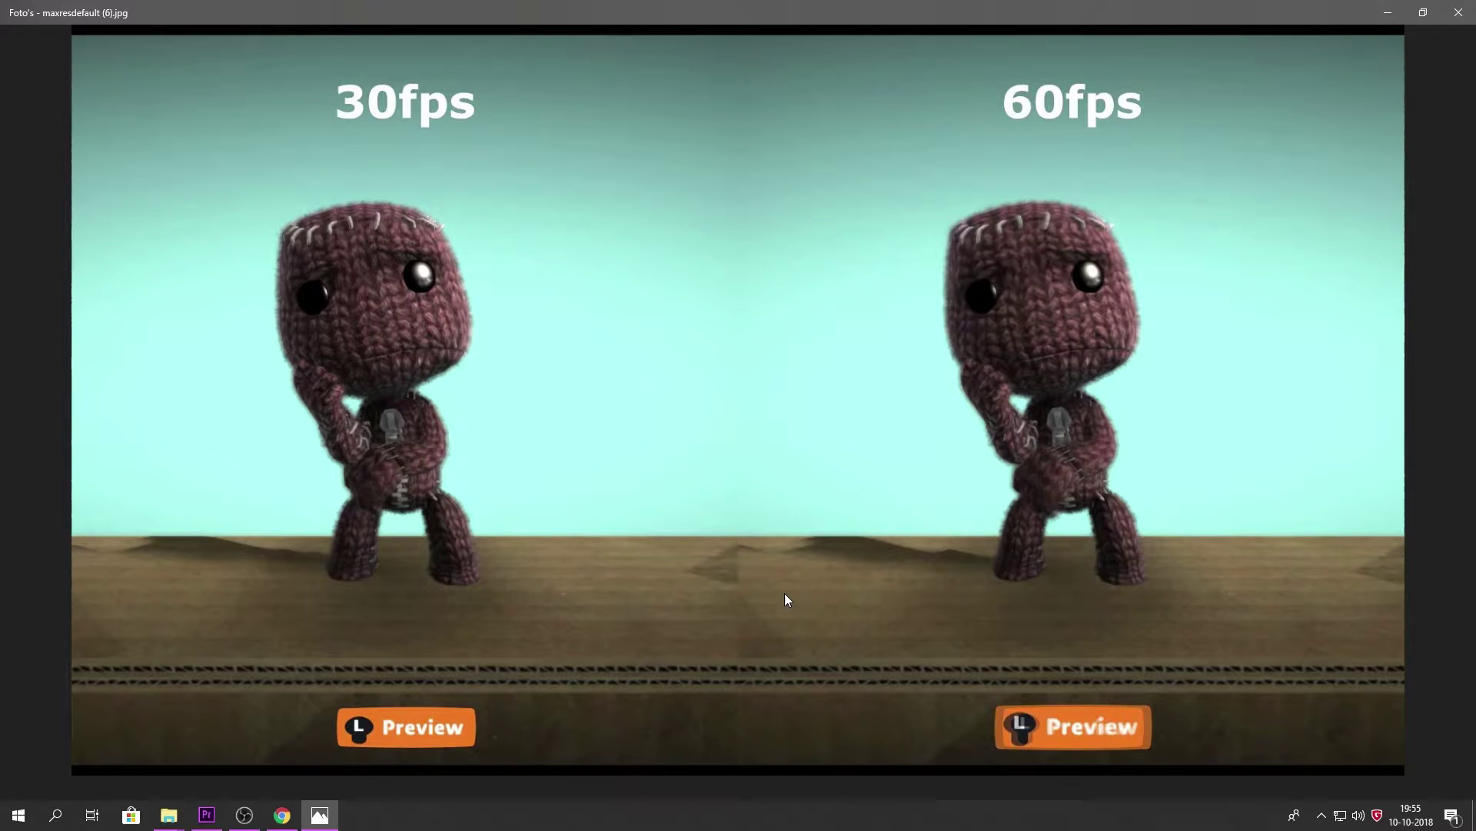
# Step: Compare the 30fps/60fps and 25fps/50fps example images, and close the photo viewer
pyautogui.click(721, 502)
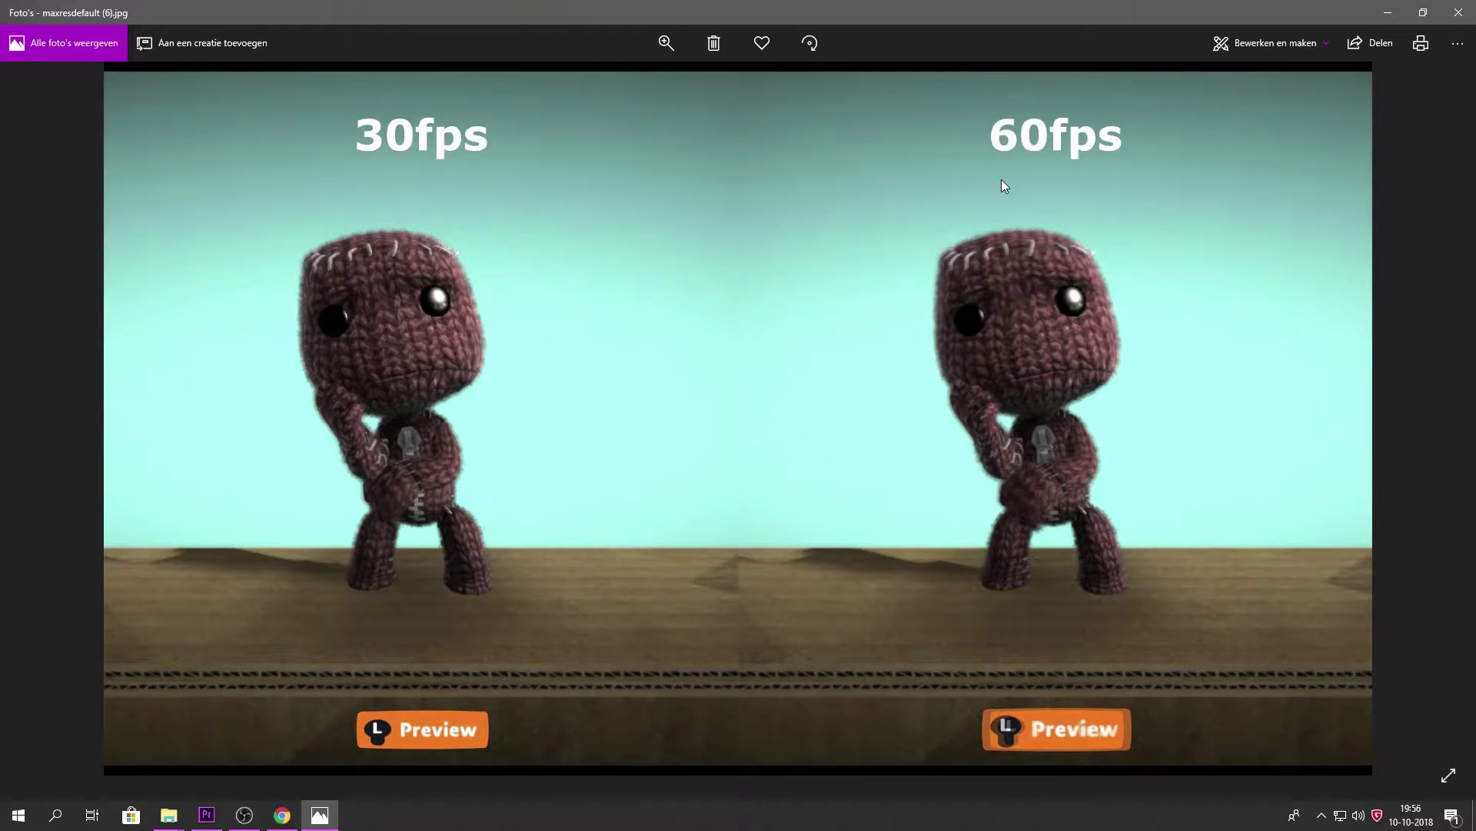
pyautogui.press('Left')
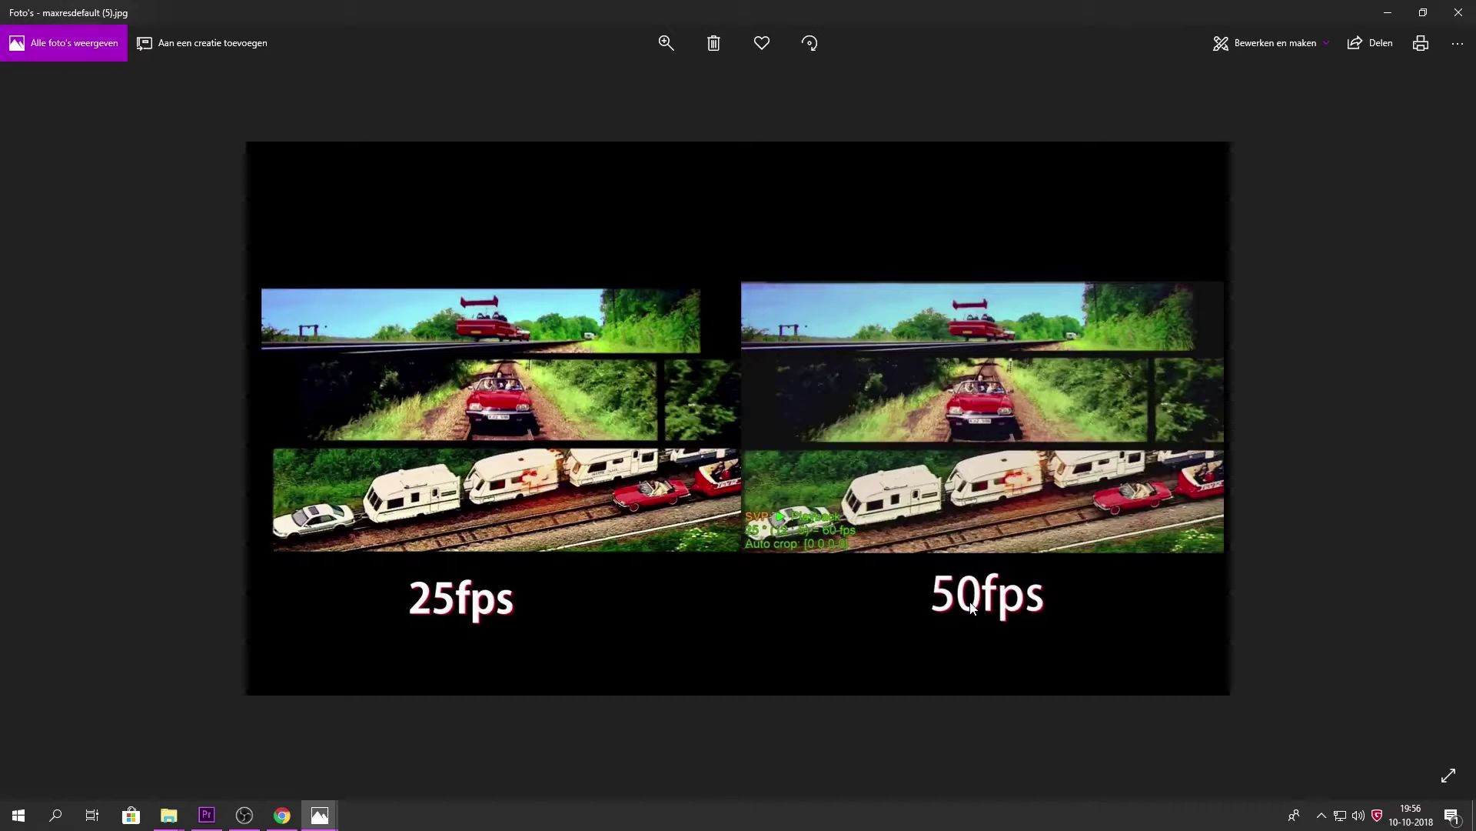
pyautogui.press('Right')
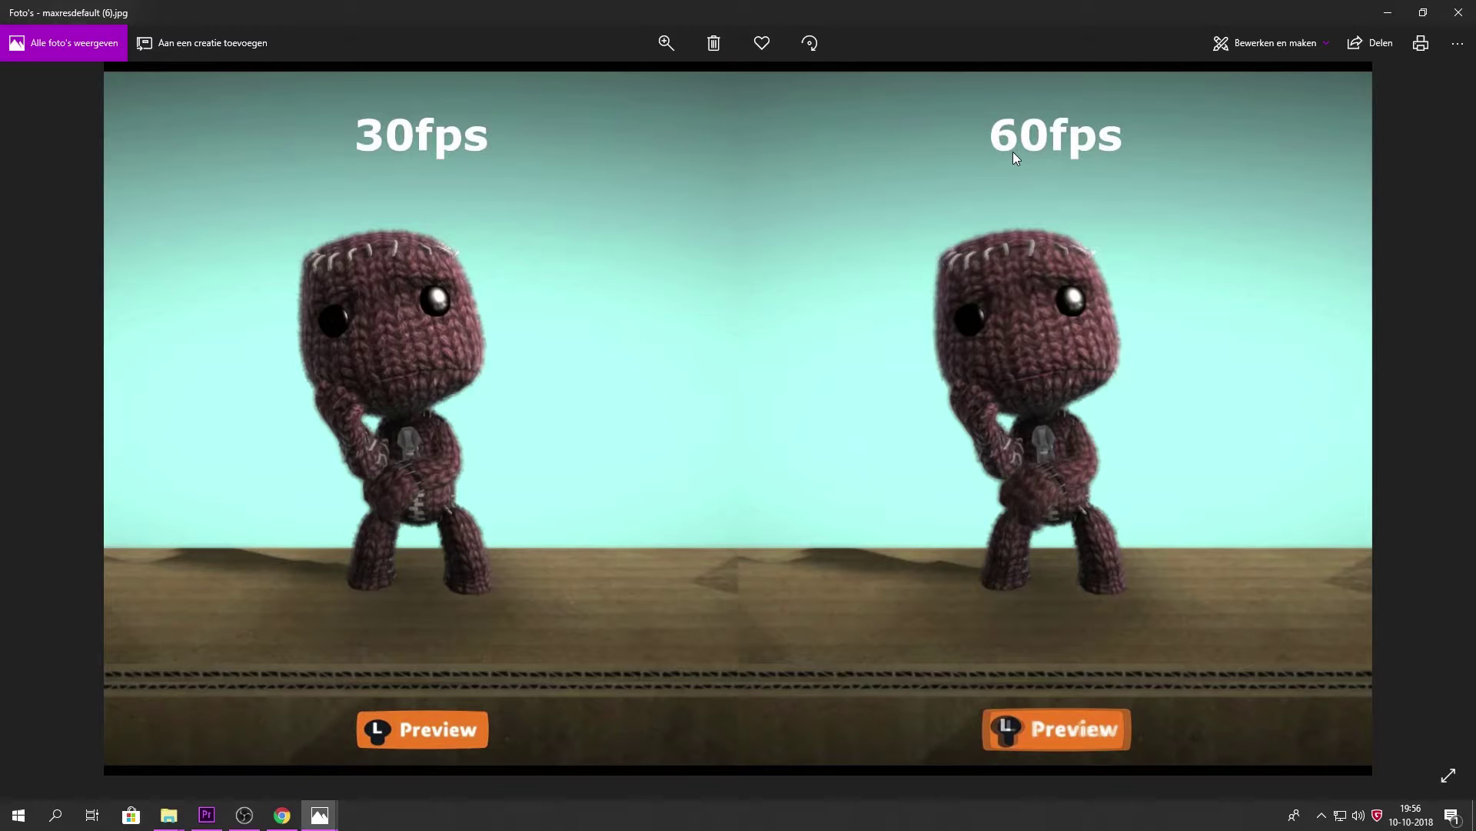
pyautogui.hotkey('alt', 'F4')
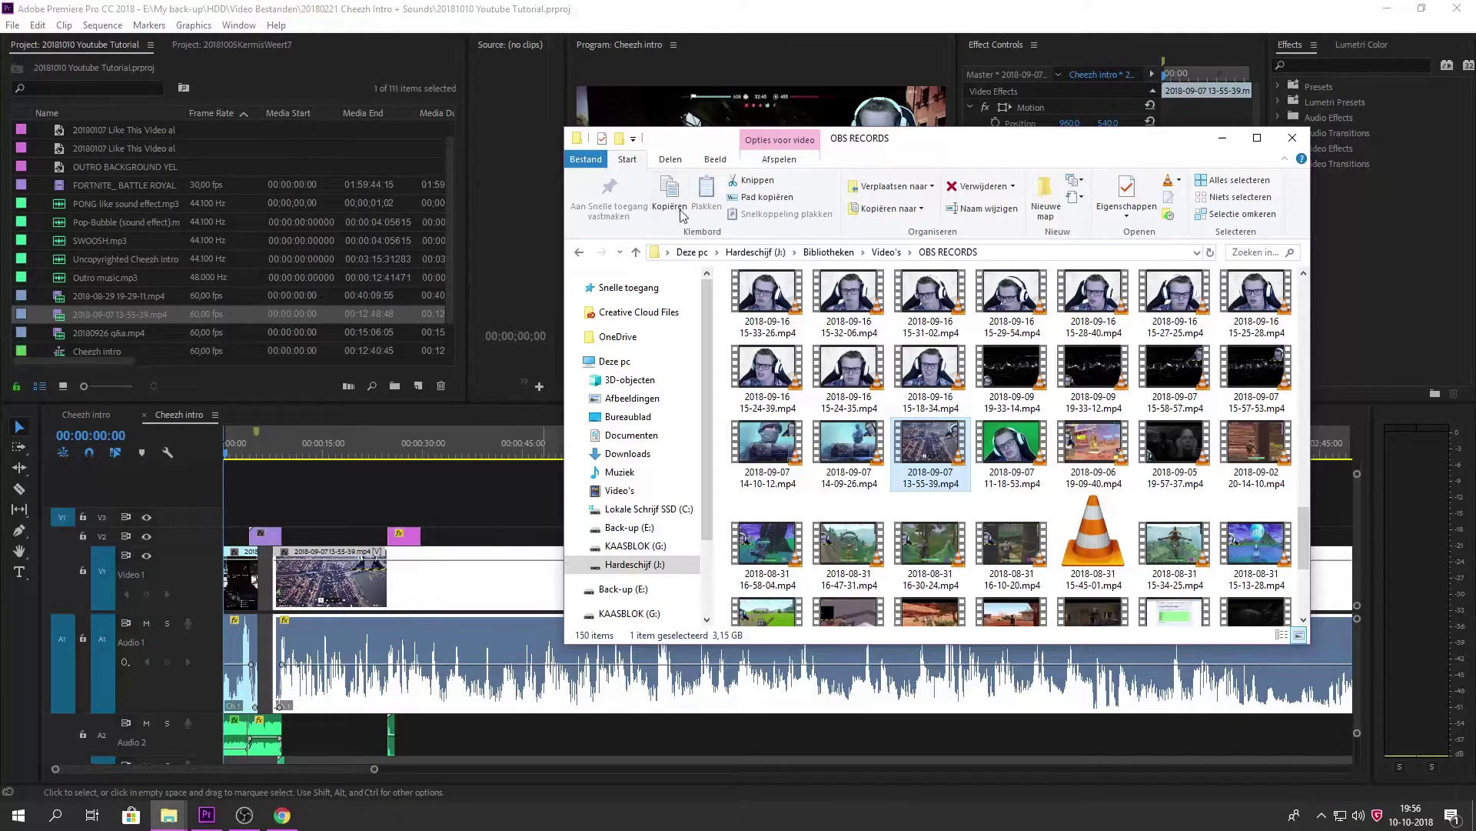
pyautogui.rightClick(939, 457)
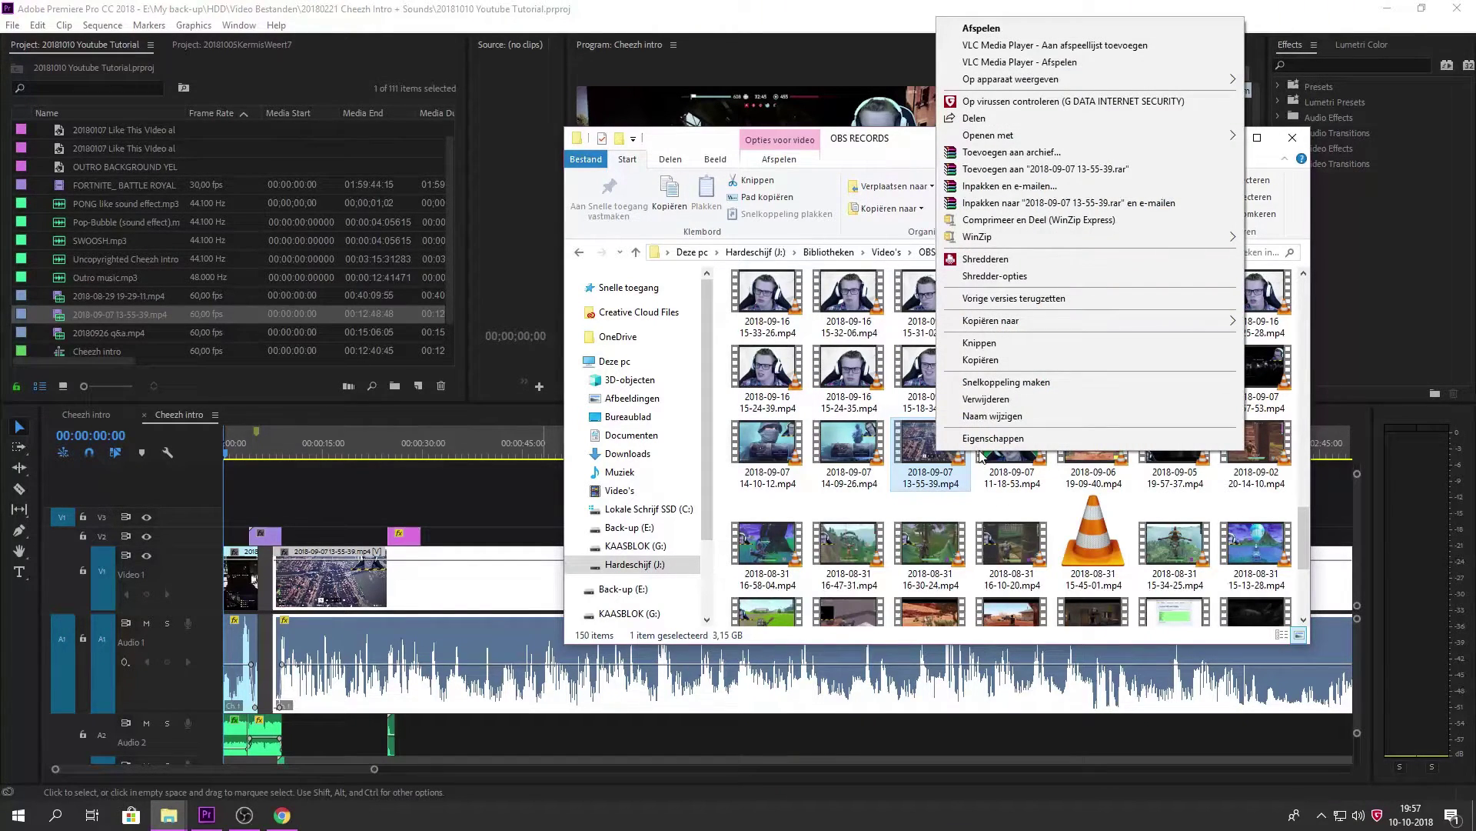
pyautogui.click(984, 445)
pyautogui.moveTo(1010, 413); pyautogui.dragTo(556, 233)
pyautogui.click(625, 339)
pyautogui.click(637, 423)
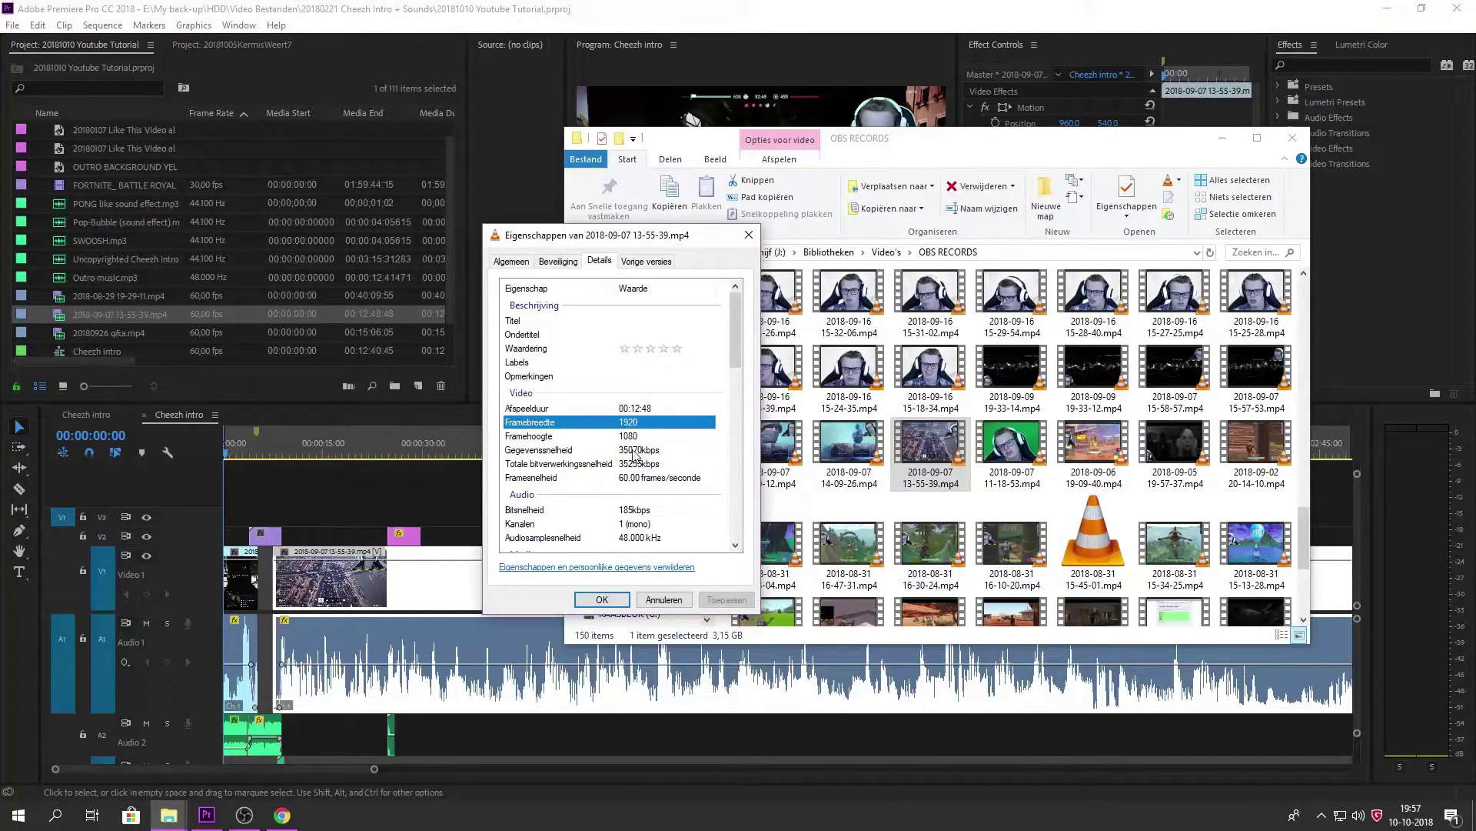
pyautogui.click(629, 436)
pyautogui.click(648, 478)
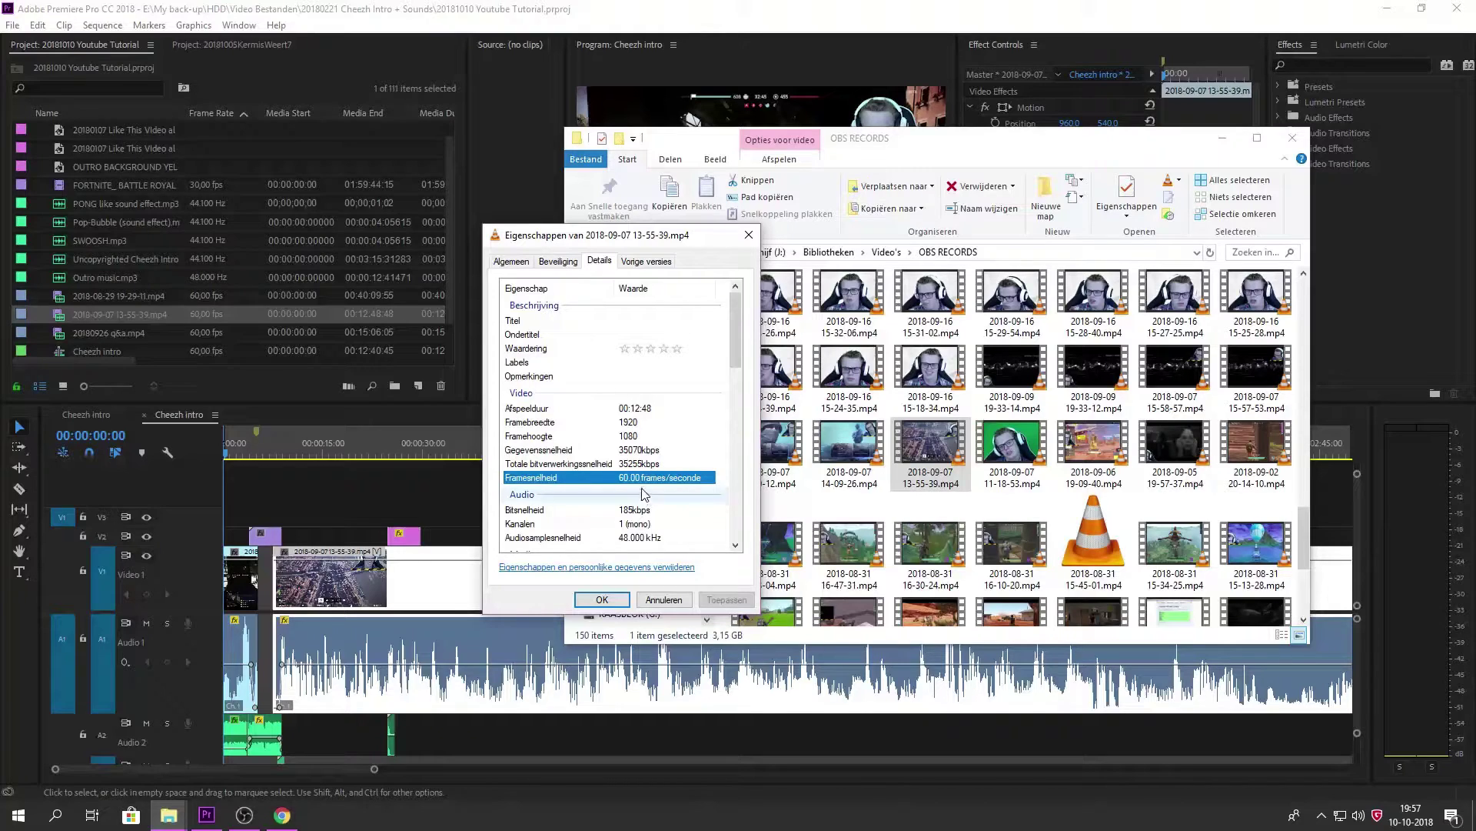
pyautogui.click(636, 438)
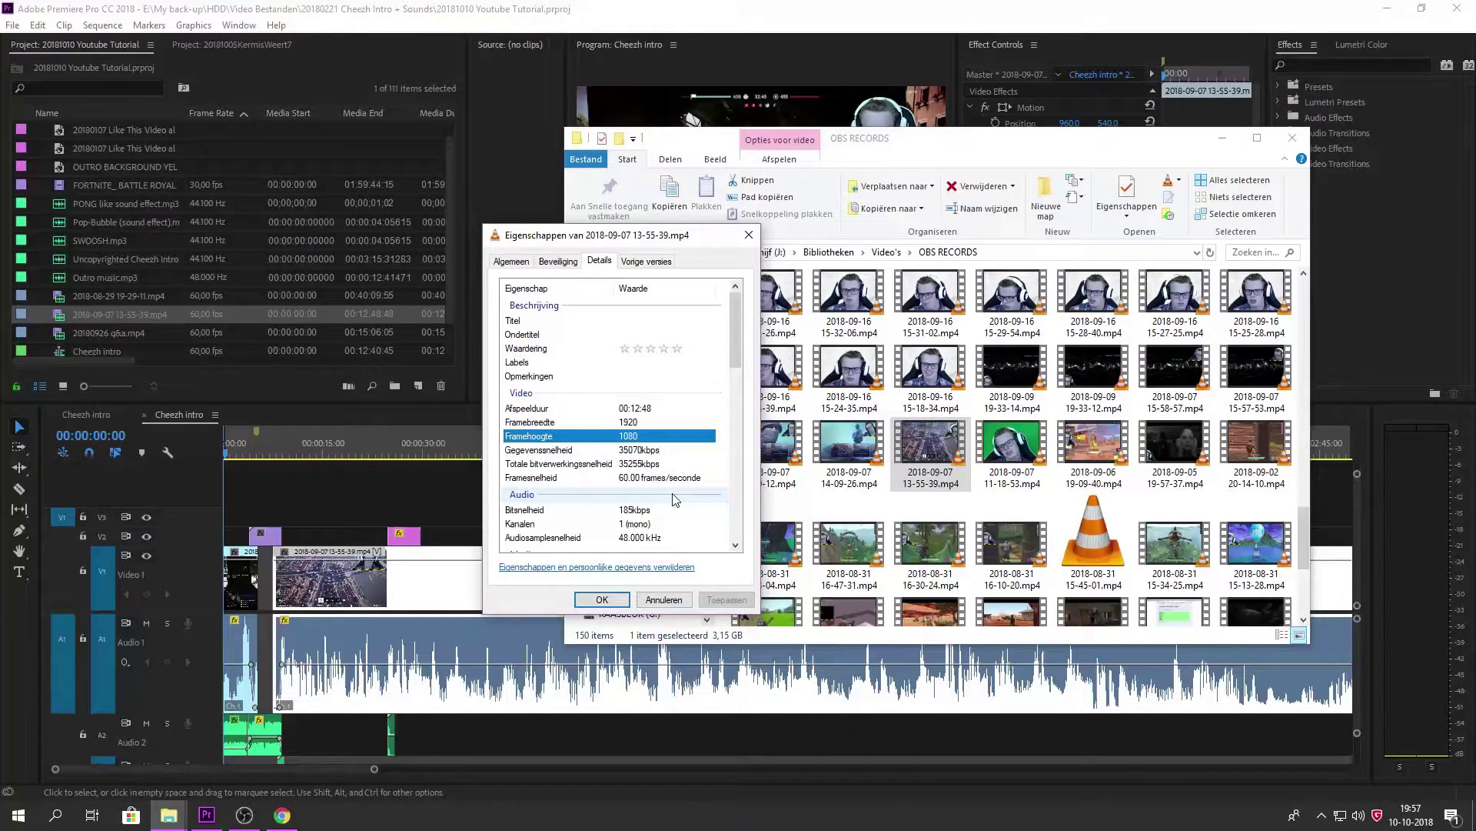
pyautogui.click(638, 452)
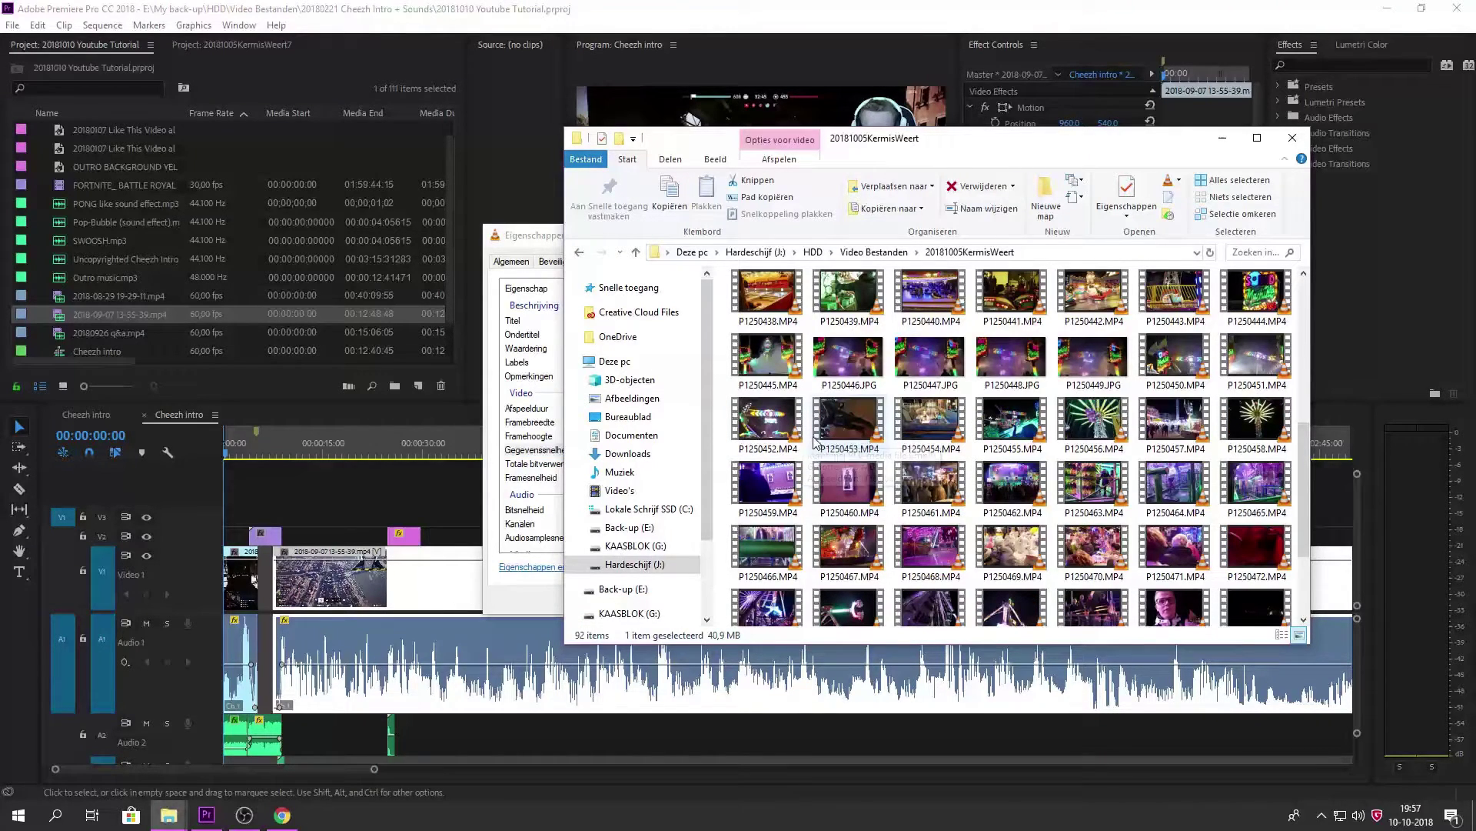
# Step: Open the detailed properties of P1250445.MP4 in the 20181005KermisWeert folder and check its frame height and frame rate
pyautogui.rightClick(801, 367)
pyautogui.click(856, 787)
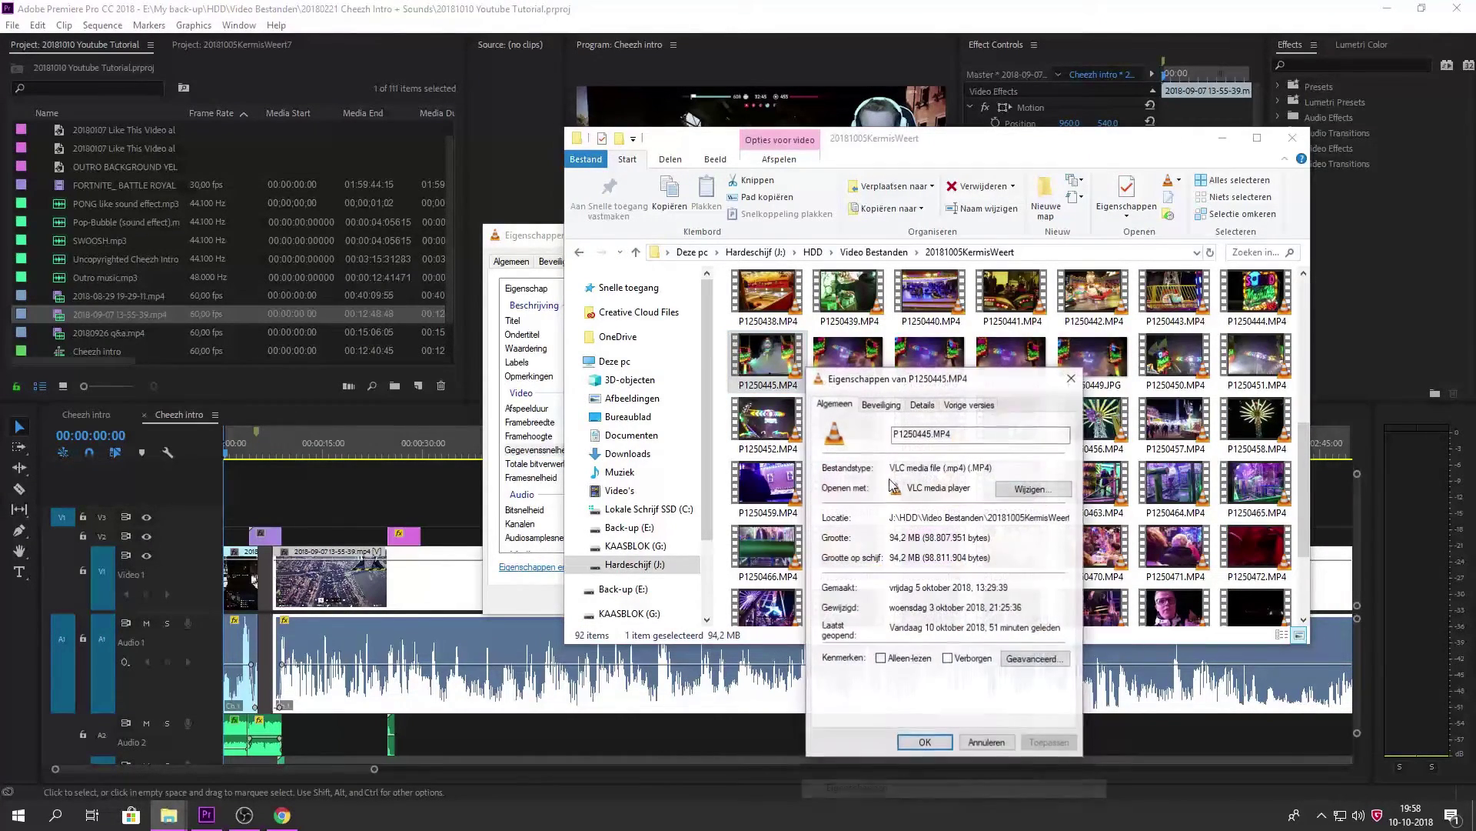
pyautogui.click(930, 420)
pyautogui.moveTo(934, 392); pyautogui.dragTo(693, 208)
pyautogui.click(721, 397)
pyautogui.click(720, 412)
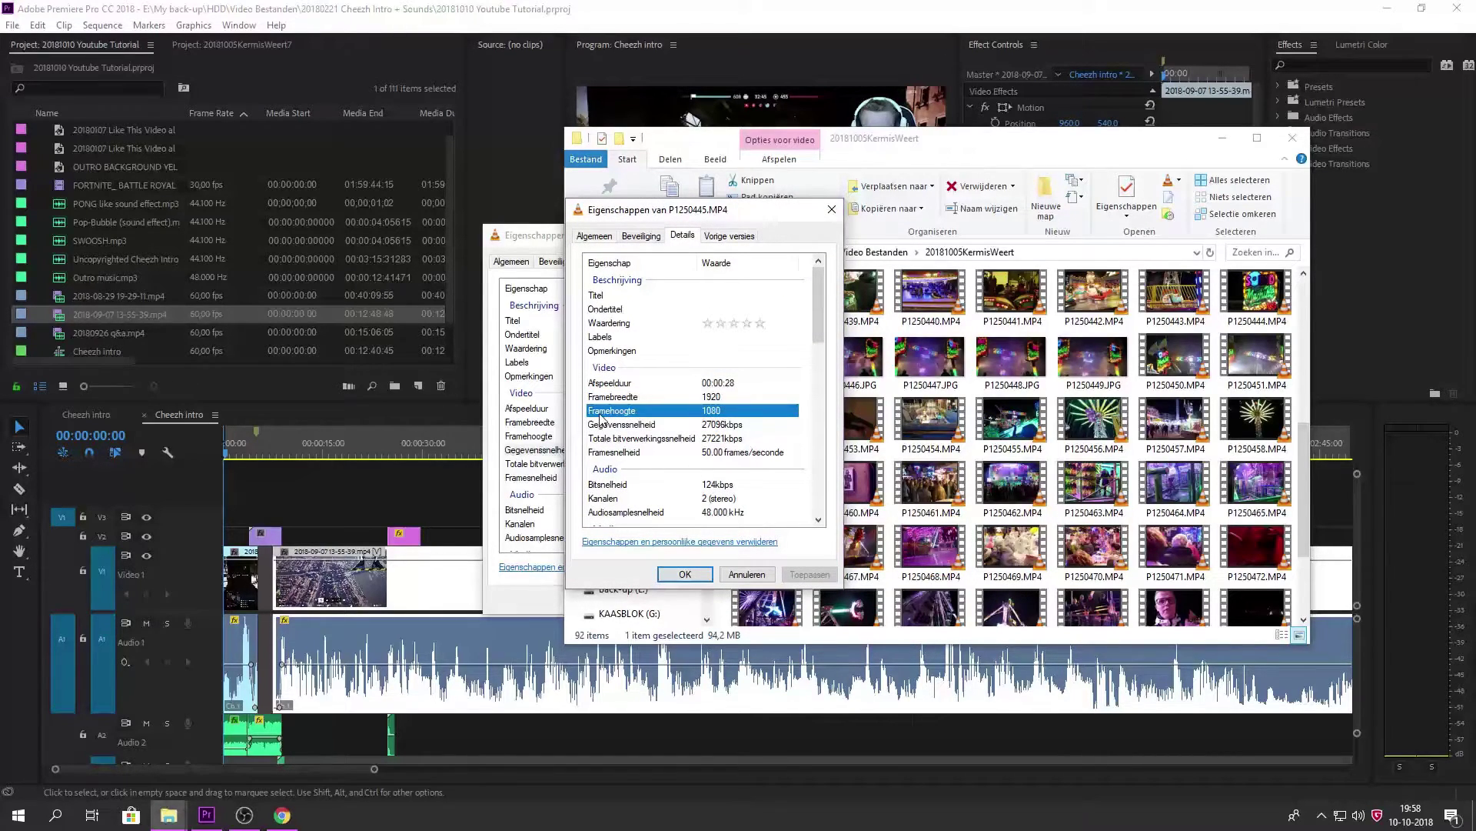
pyautogui.click(651, 452)
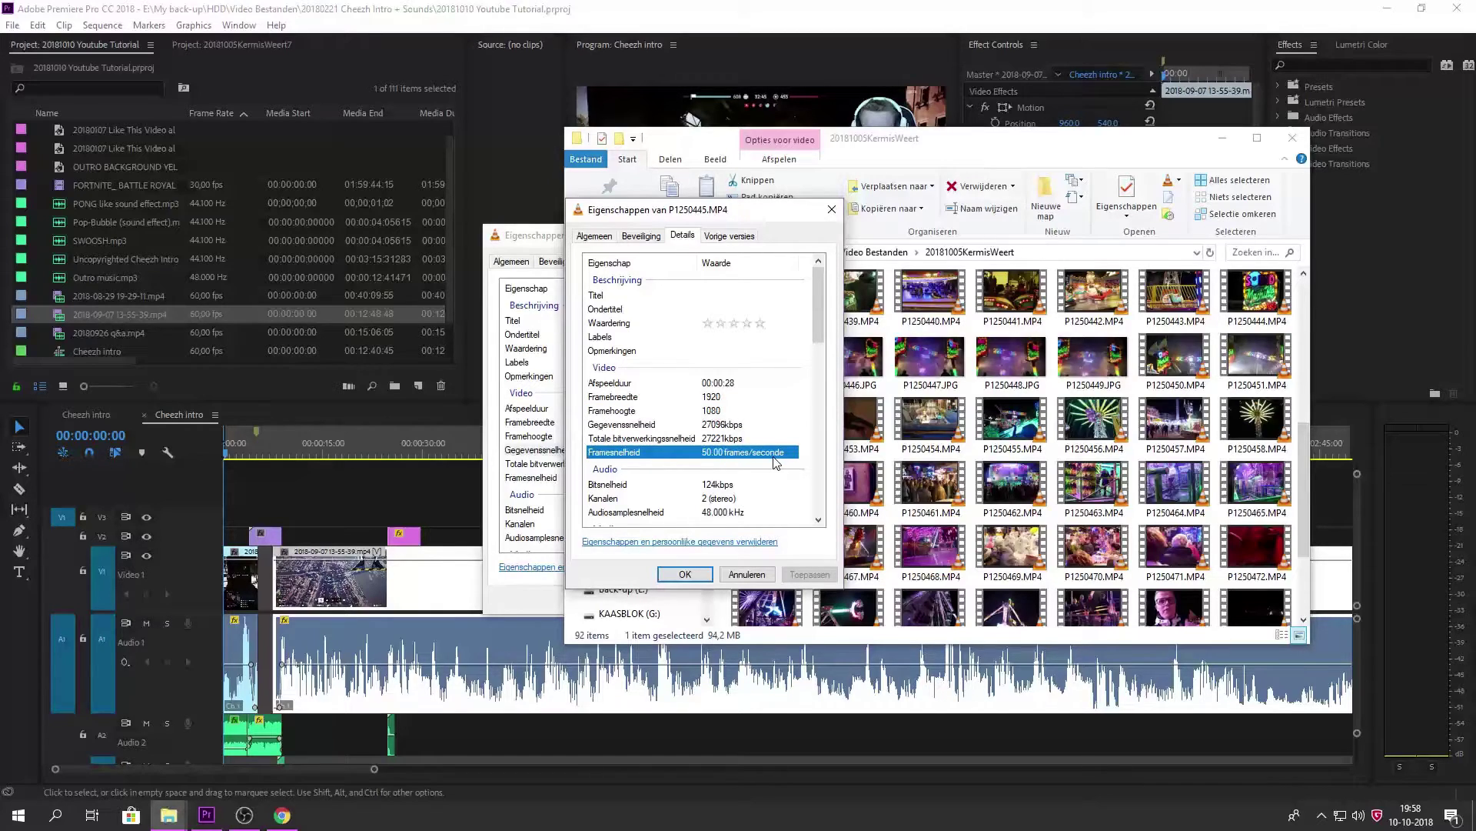
# Step: Place the two properties windows side by side and compare the clips' frame heights and frame rates
pyautogui.click(550, 236)
pyautogui.moveTo(601, 238); pyautogui.dragTo(401, 211)
pyautogui.click(661, 211)
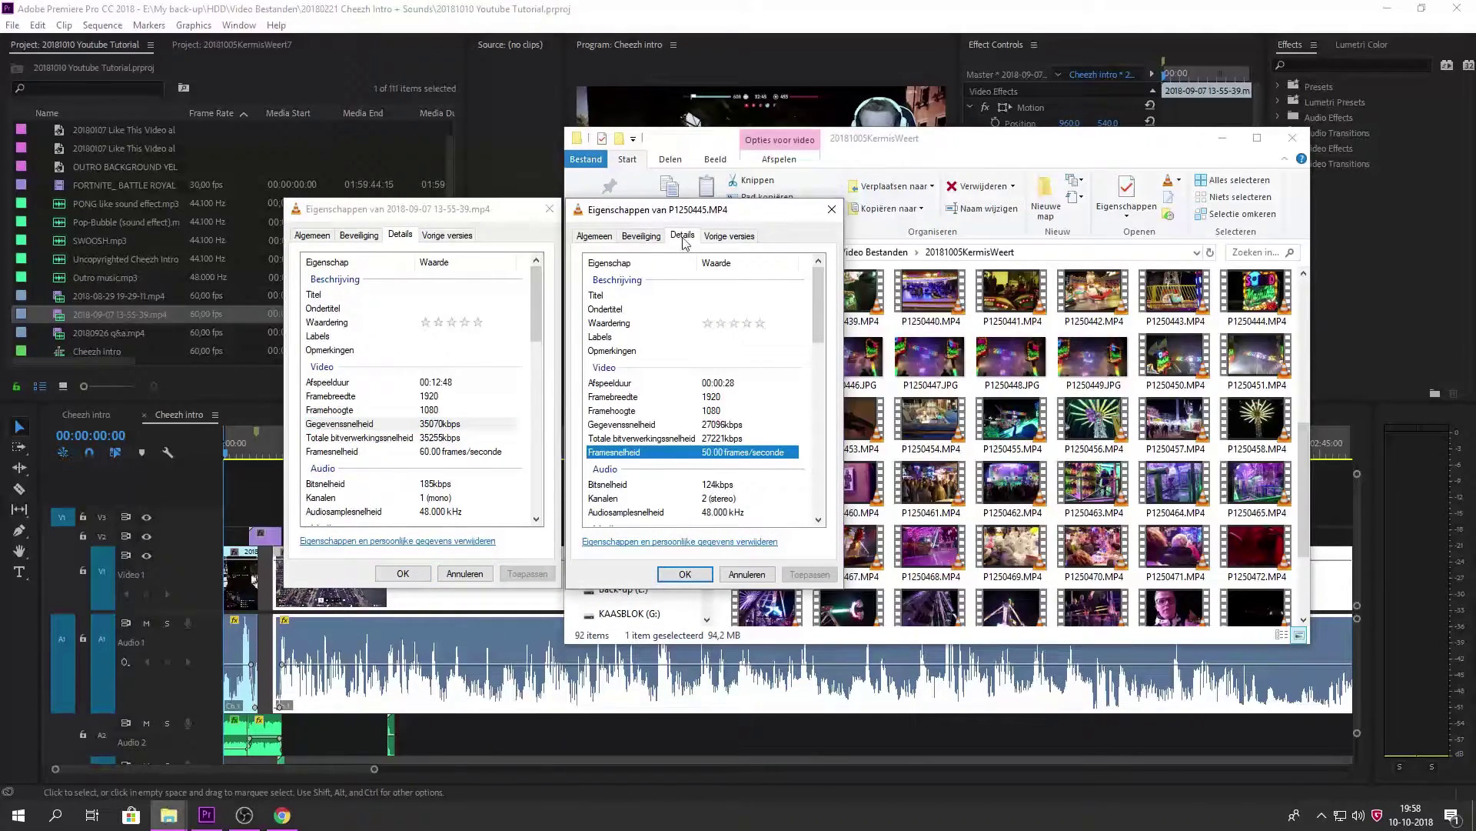
pyautogui.click(721, 412)
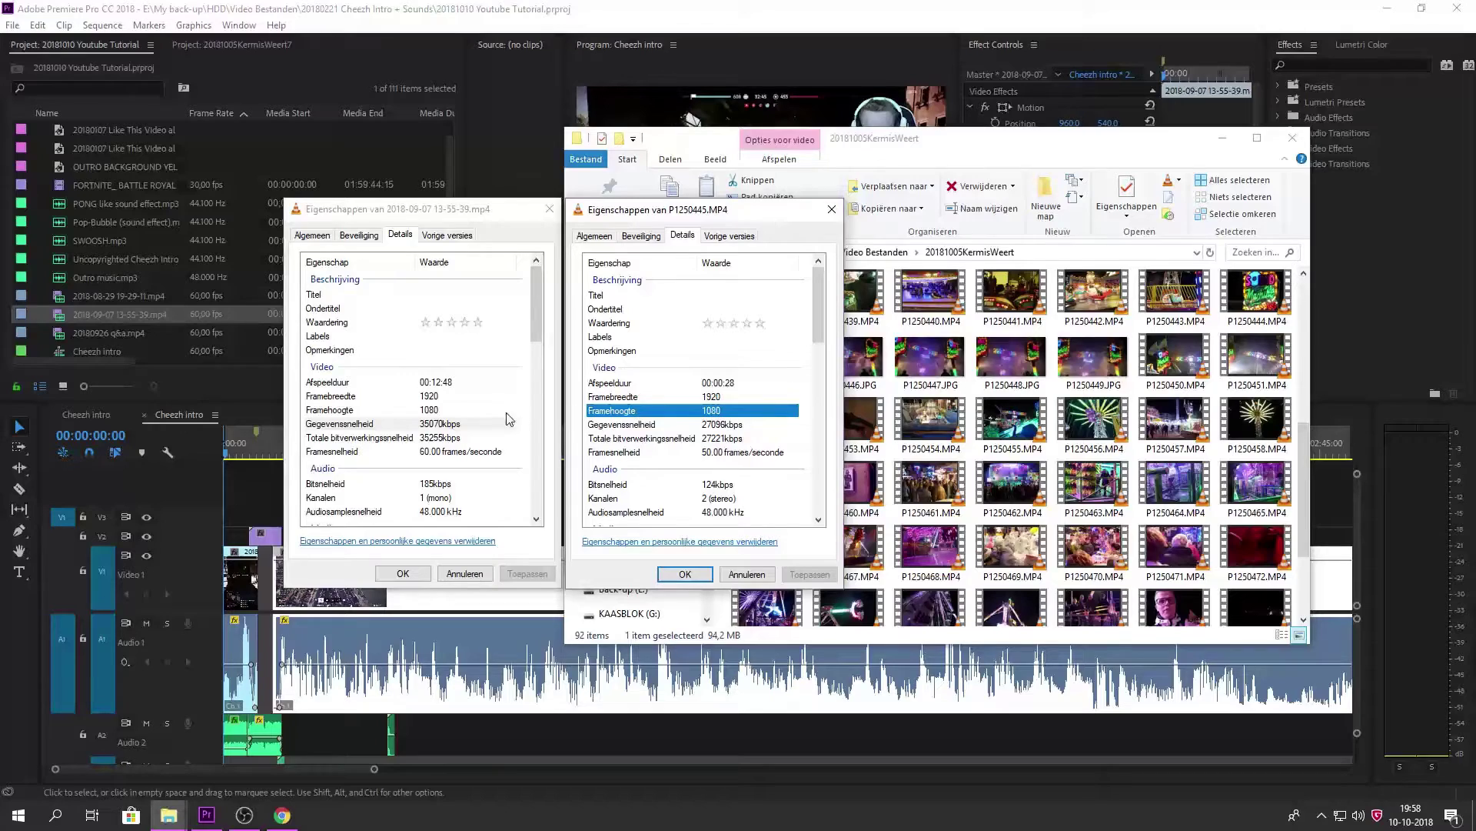
pyautogui.click(455, 413)
pyautogui.click(452, 454)
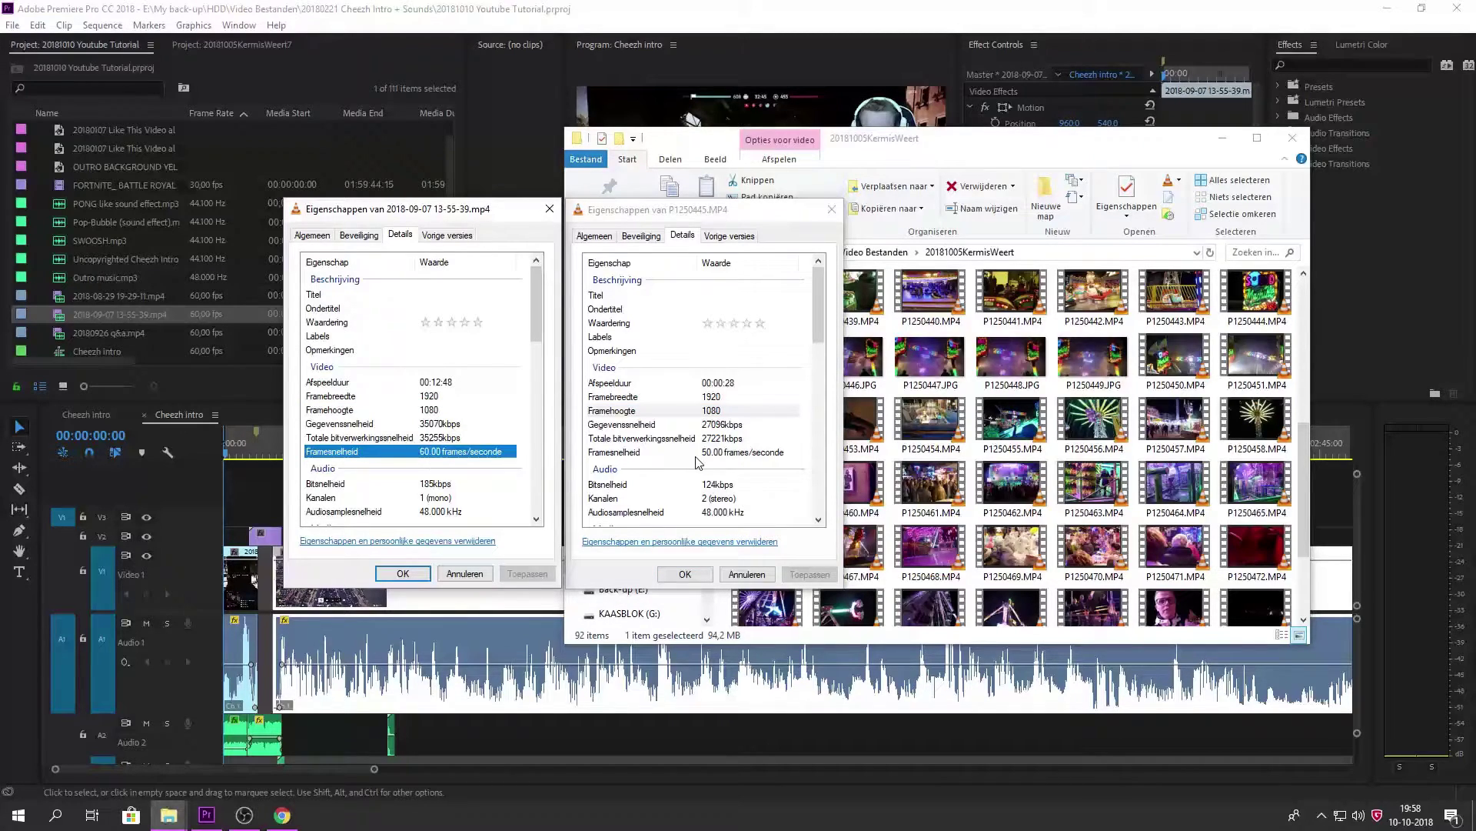
pyautogui.click(719, 453)
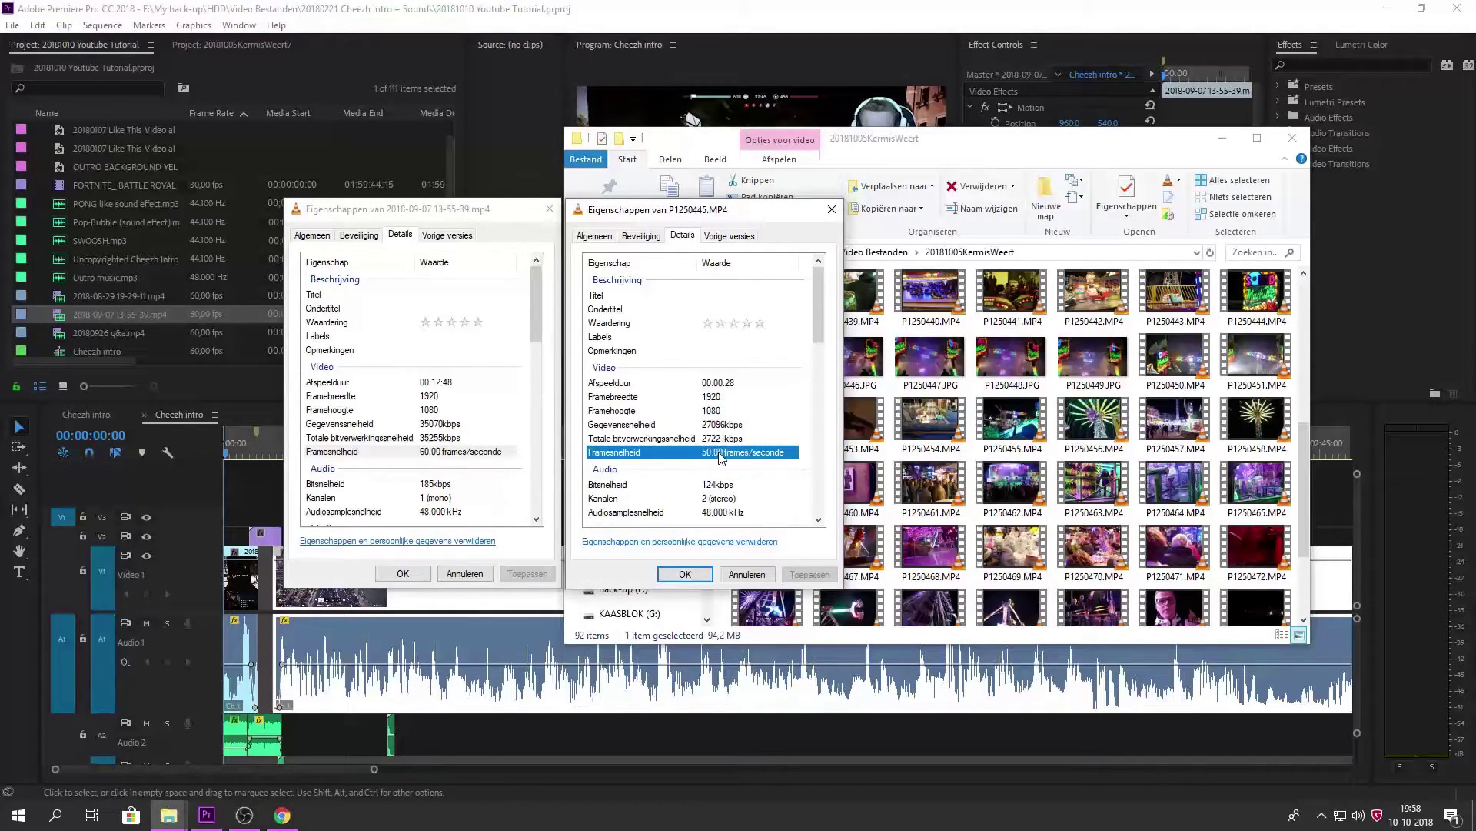
pyautogui.click(713, 427)
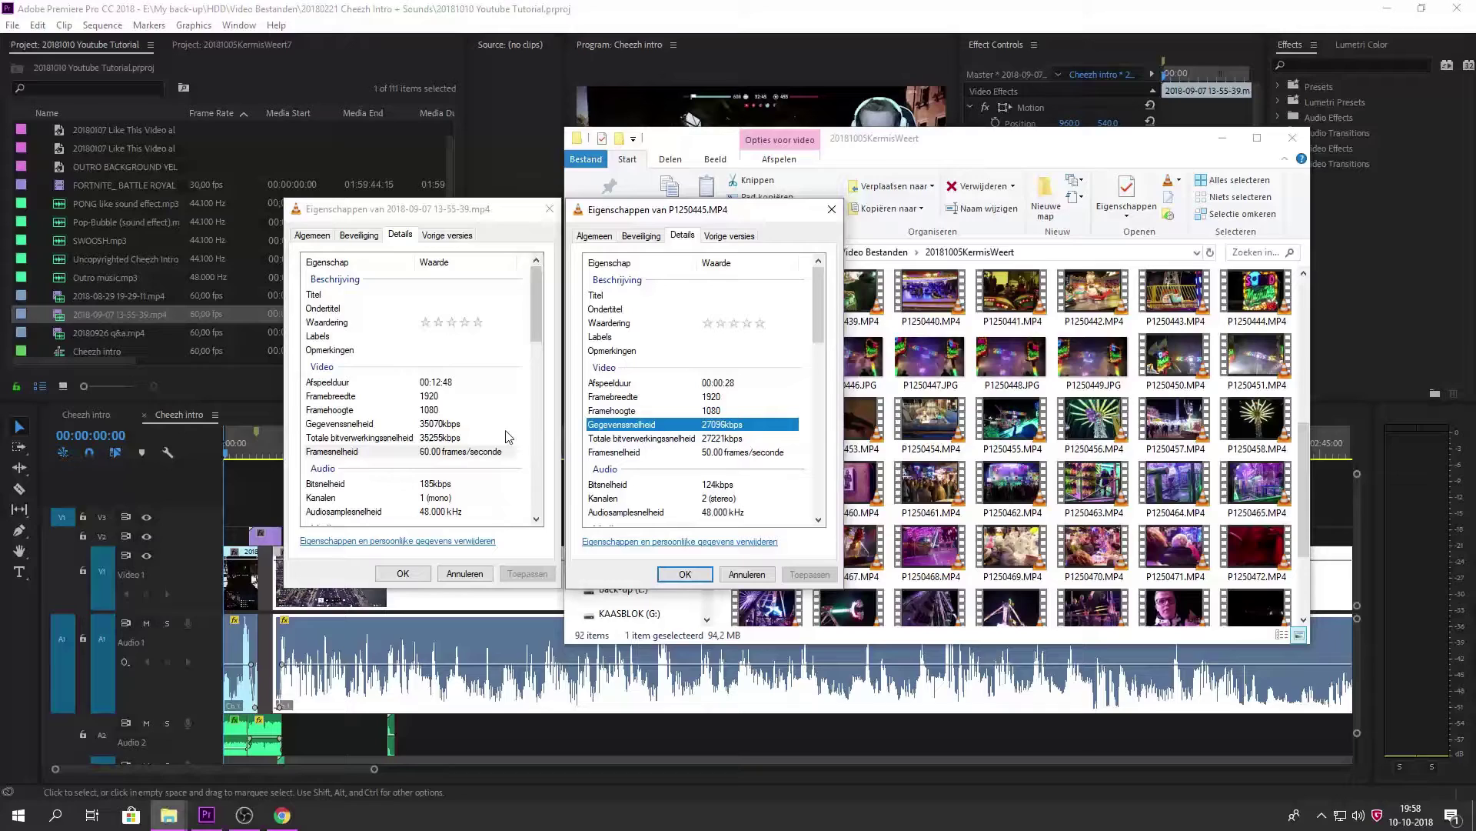
pyautogui.click(465, 429)
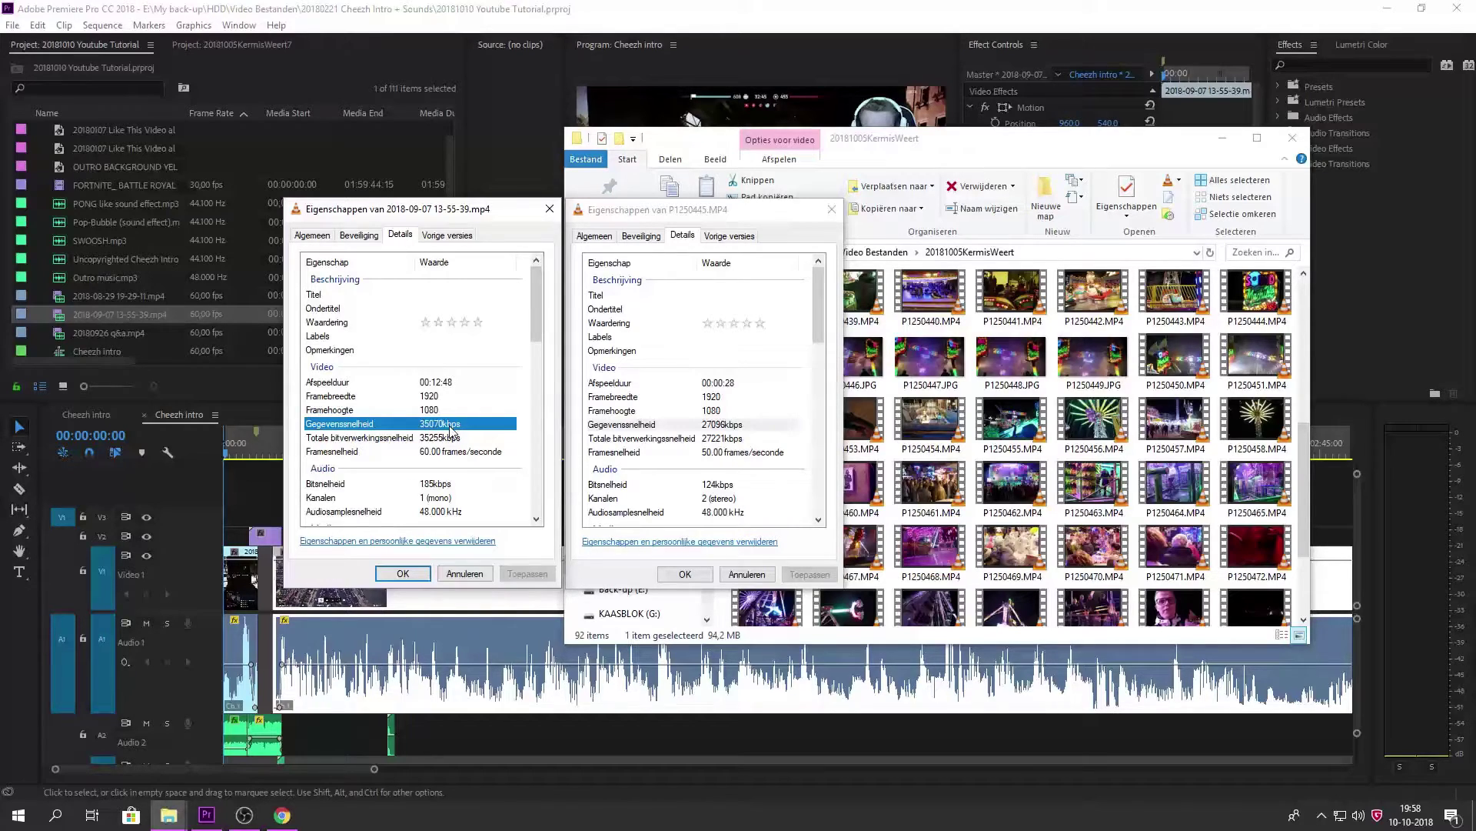
pyautogui.click(549, 209)
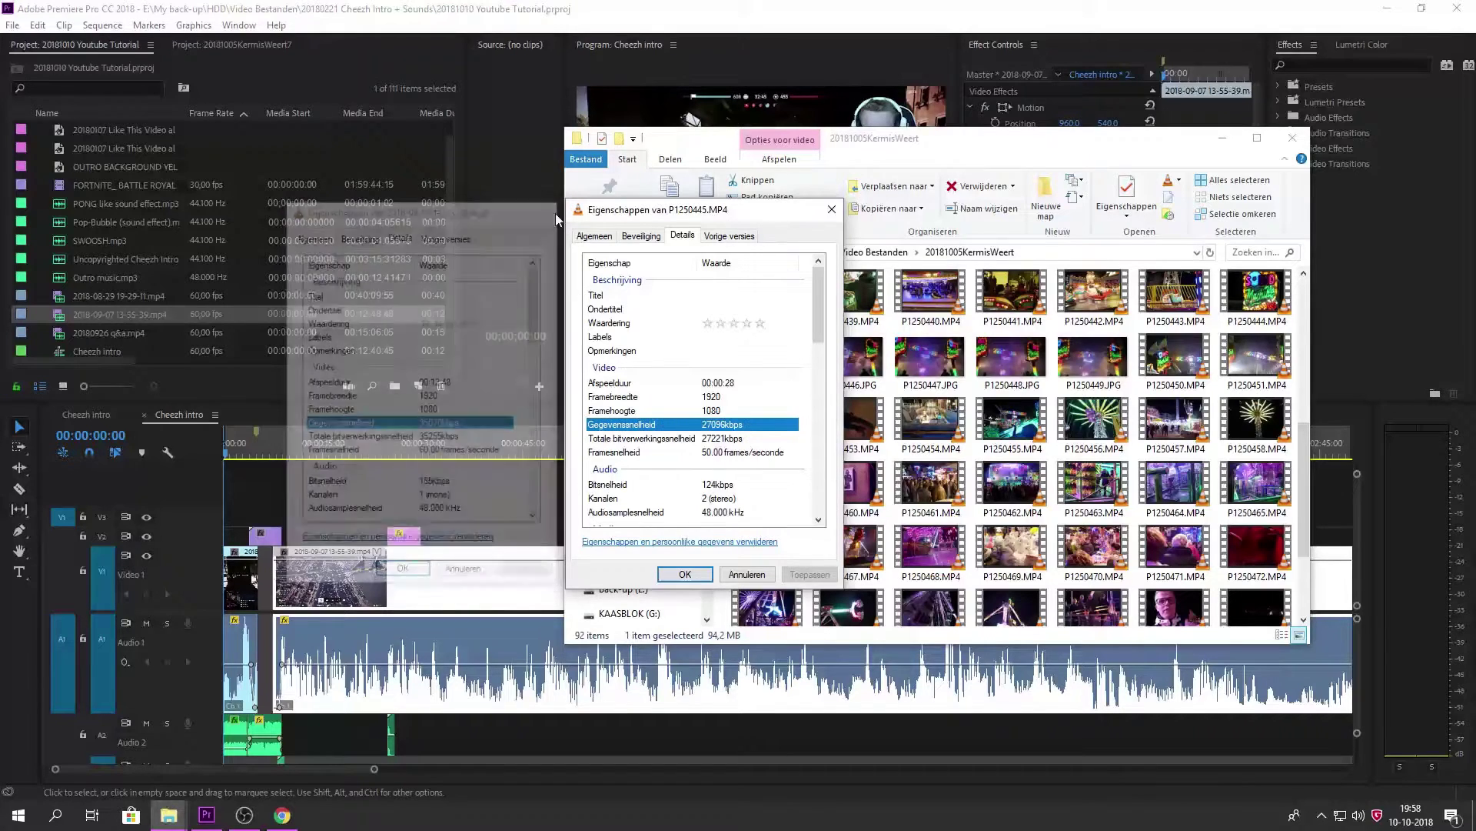
pyautogui.click(831, 209)
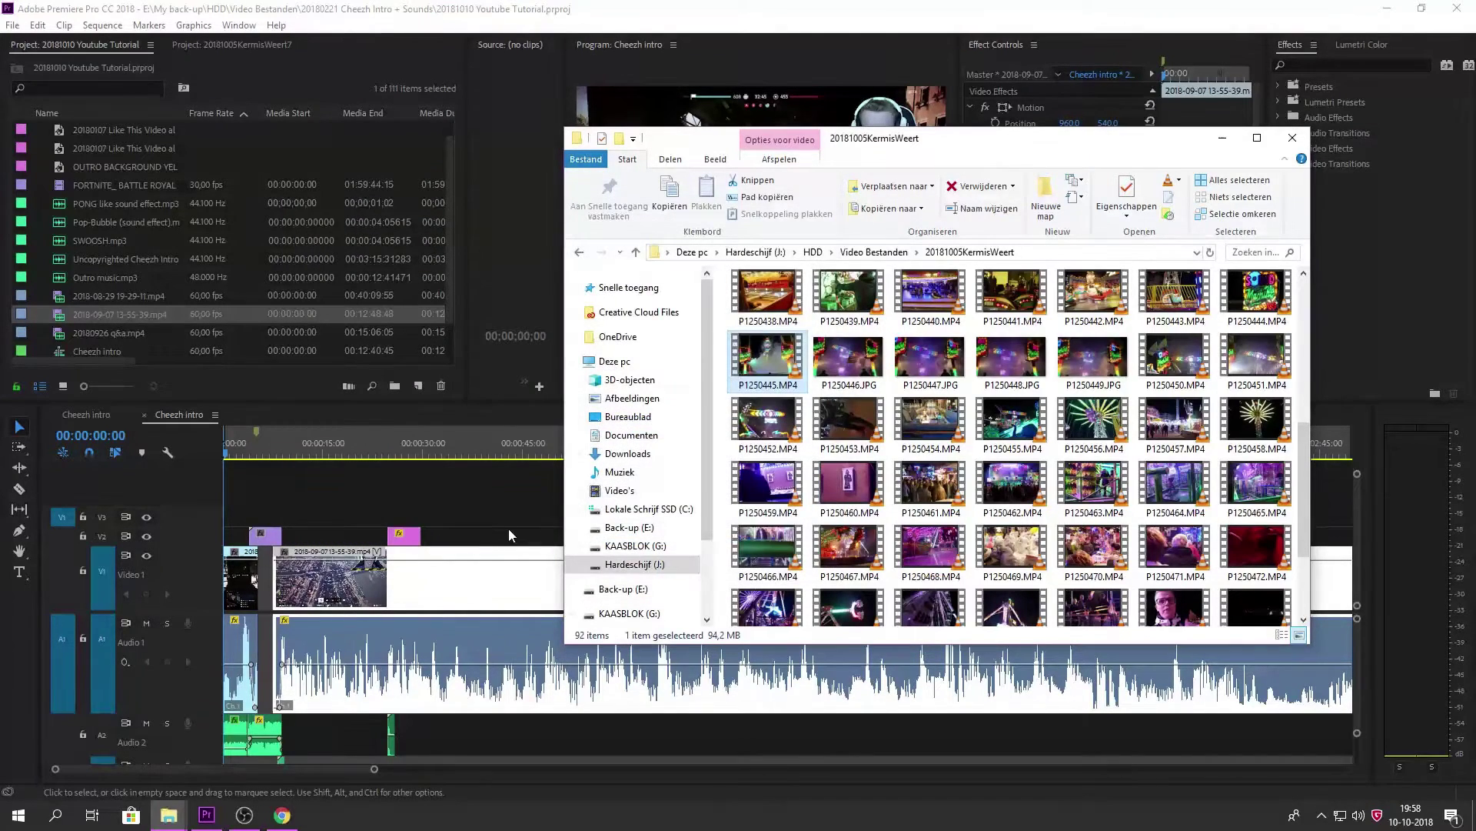
pyautogui.click(377, 580)
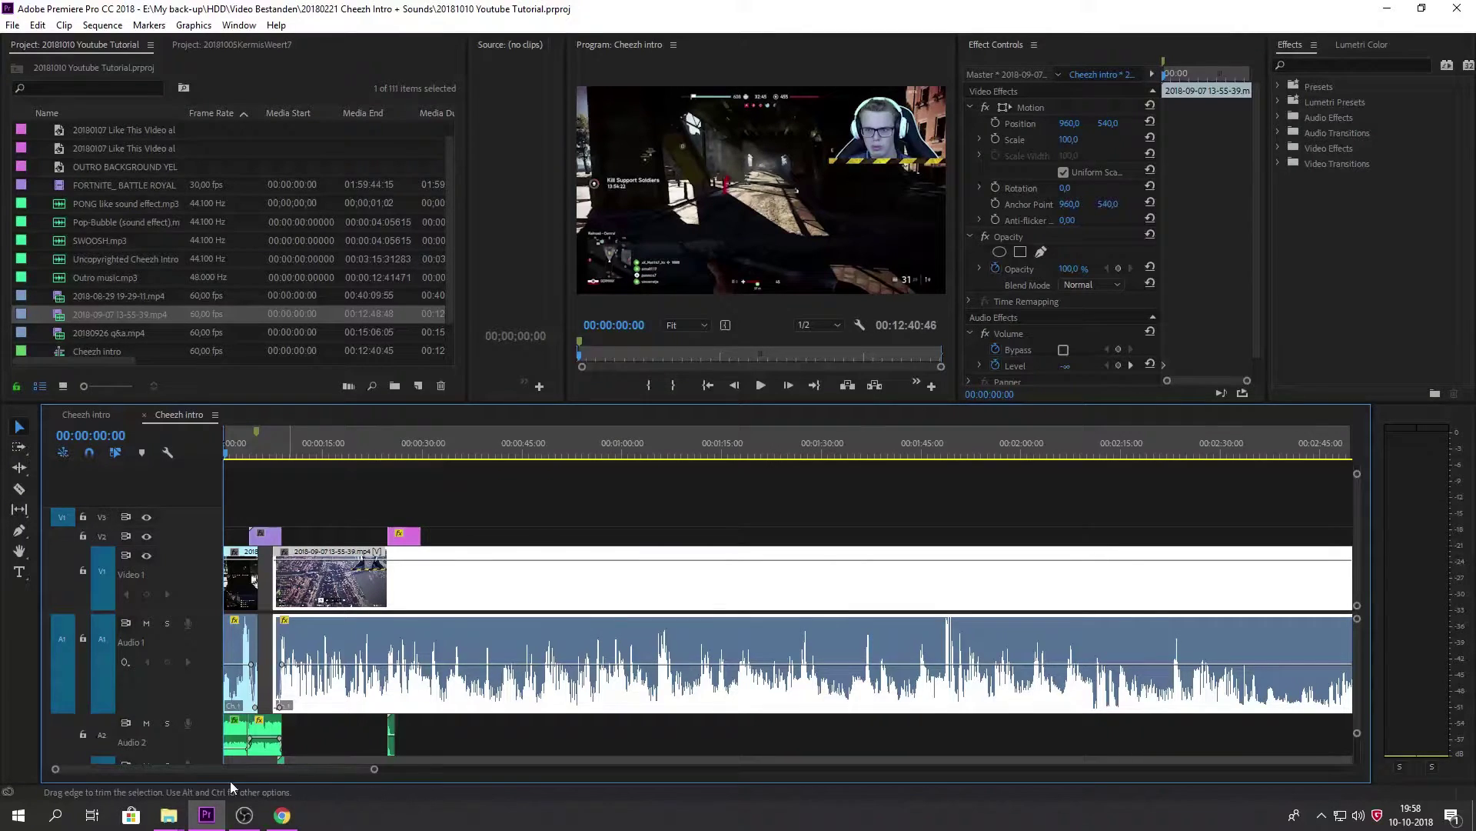
pyautogui.moveTo(177, 807)
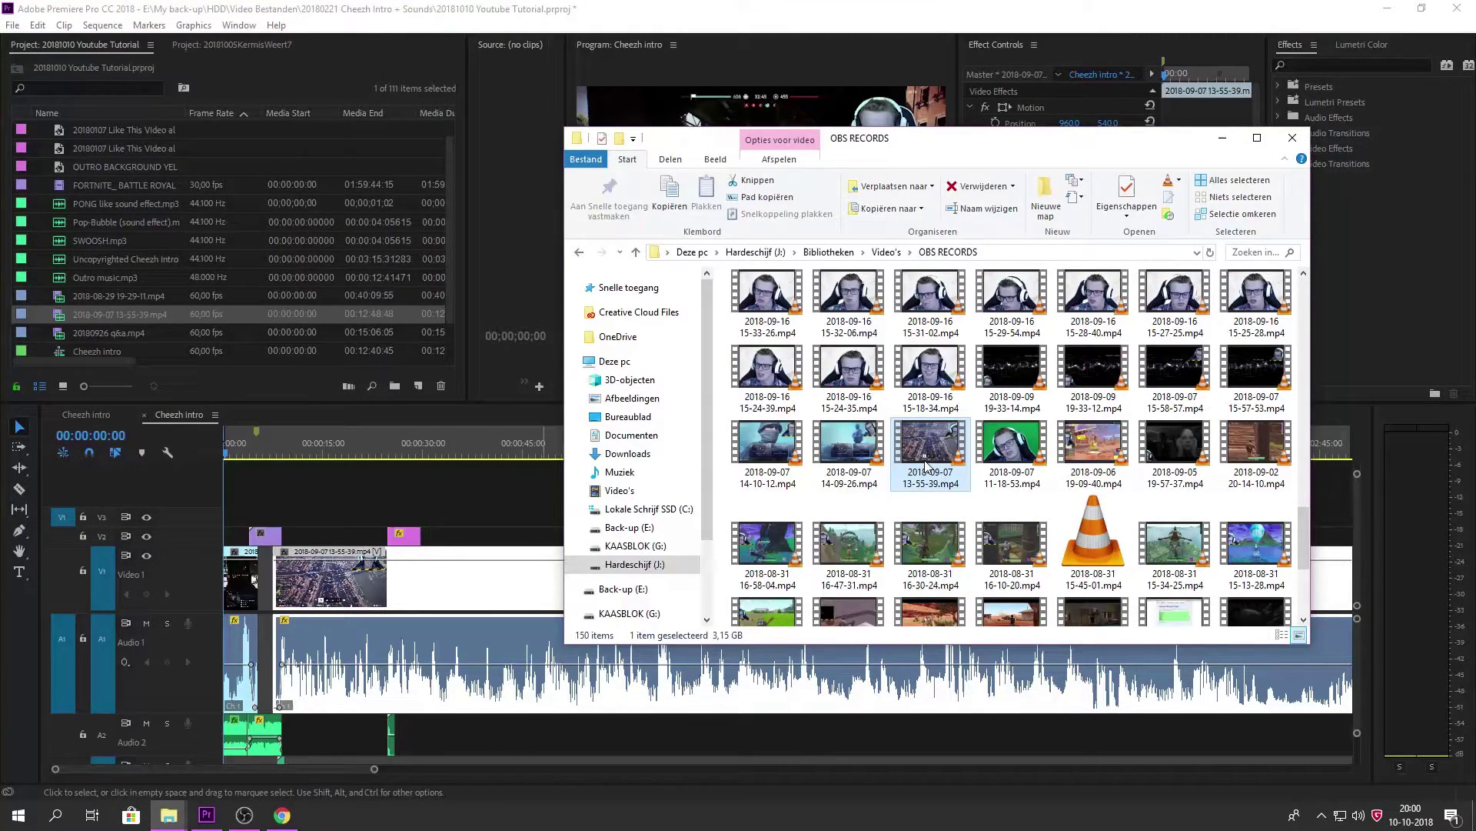
pyautogui.moveTo(927, 465)
pyautogui.mouseDown()
pyautogui.moveTo(934, 452)
pyautogui.moveTo(888, 431)
pyautogui.moveTo(1159, 401)
pyautogui.moveTo(942, 450)
pyautogui.mouseUp()
pyautogui.click(419, 631)
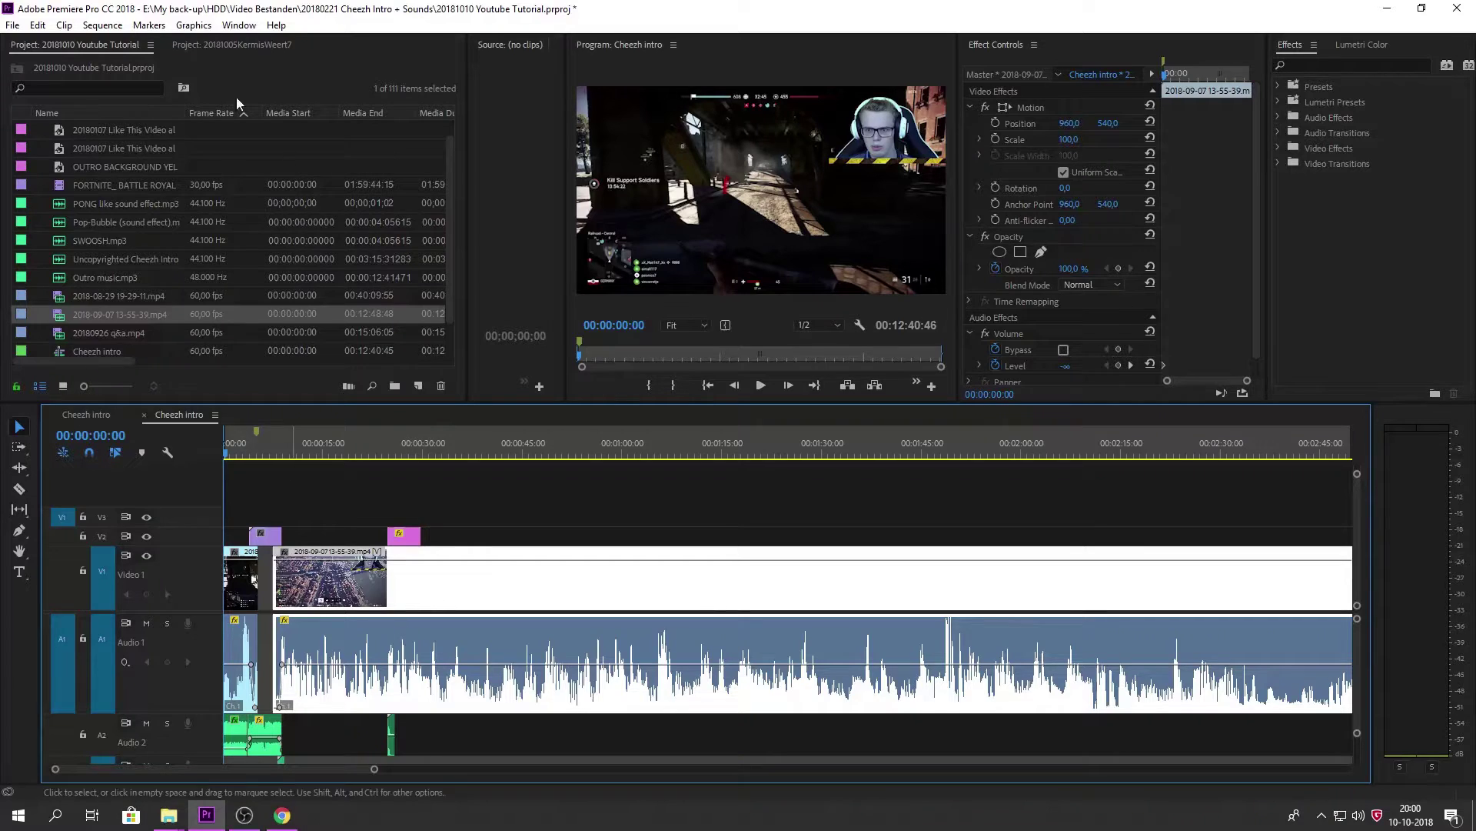
pyautogui.click(103, 25)
pyautogui.click(108, 41)
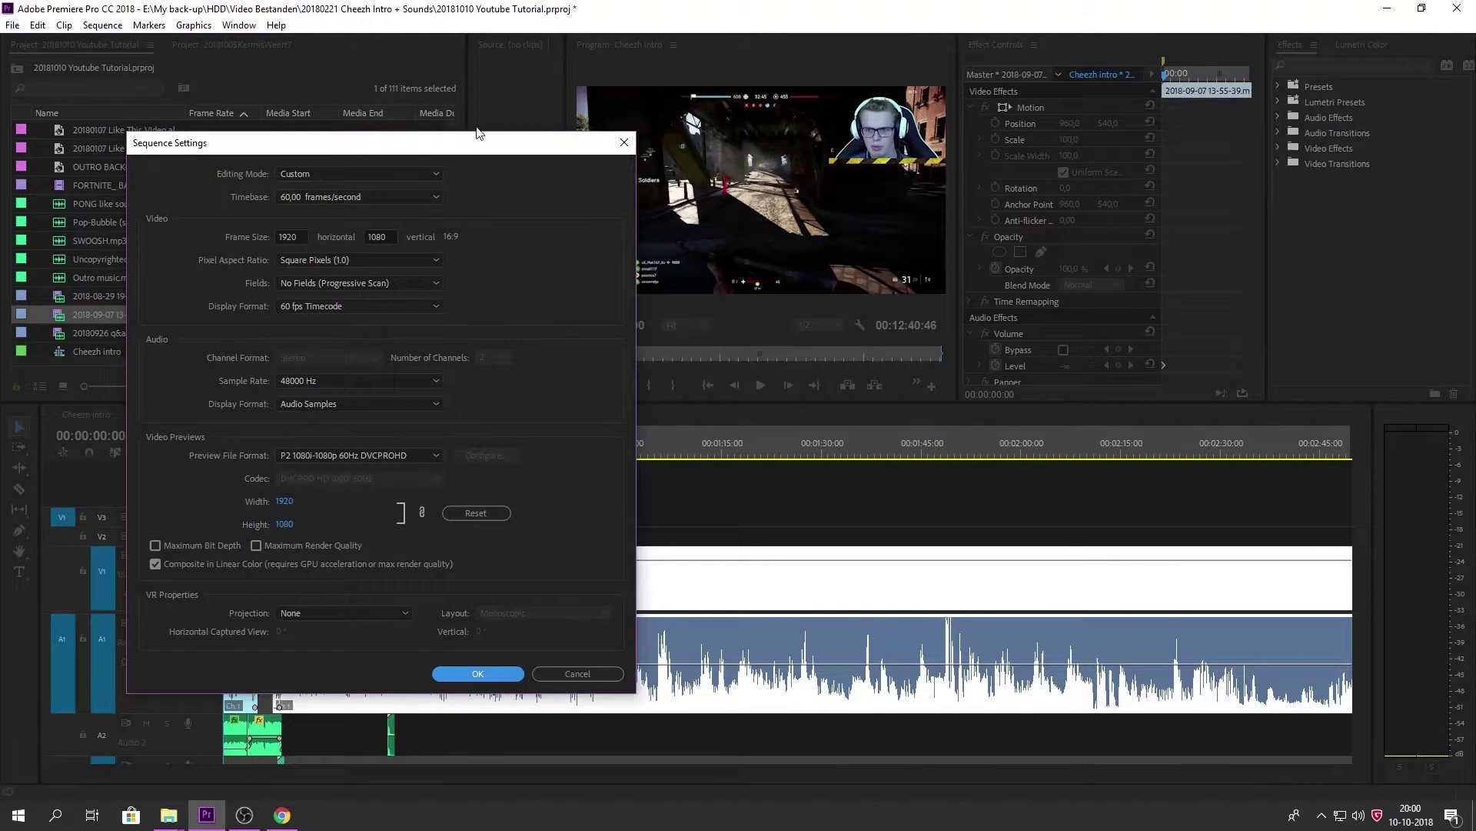
pyautogui.moveTo(168, 814)
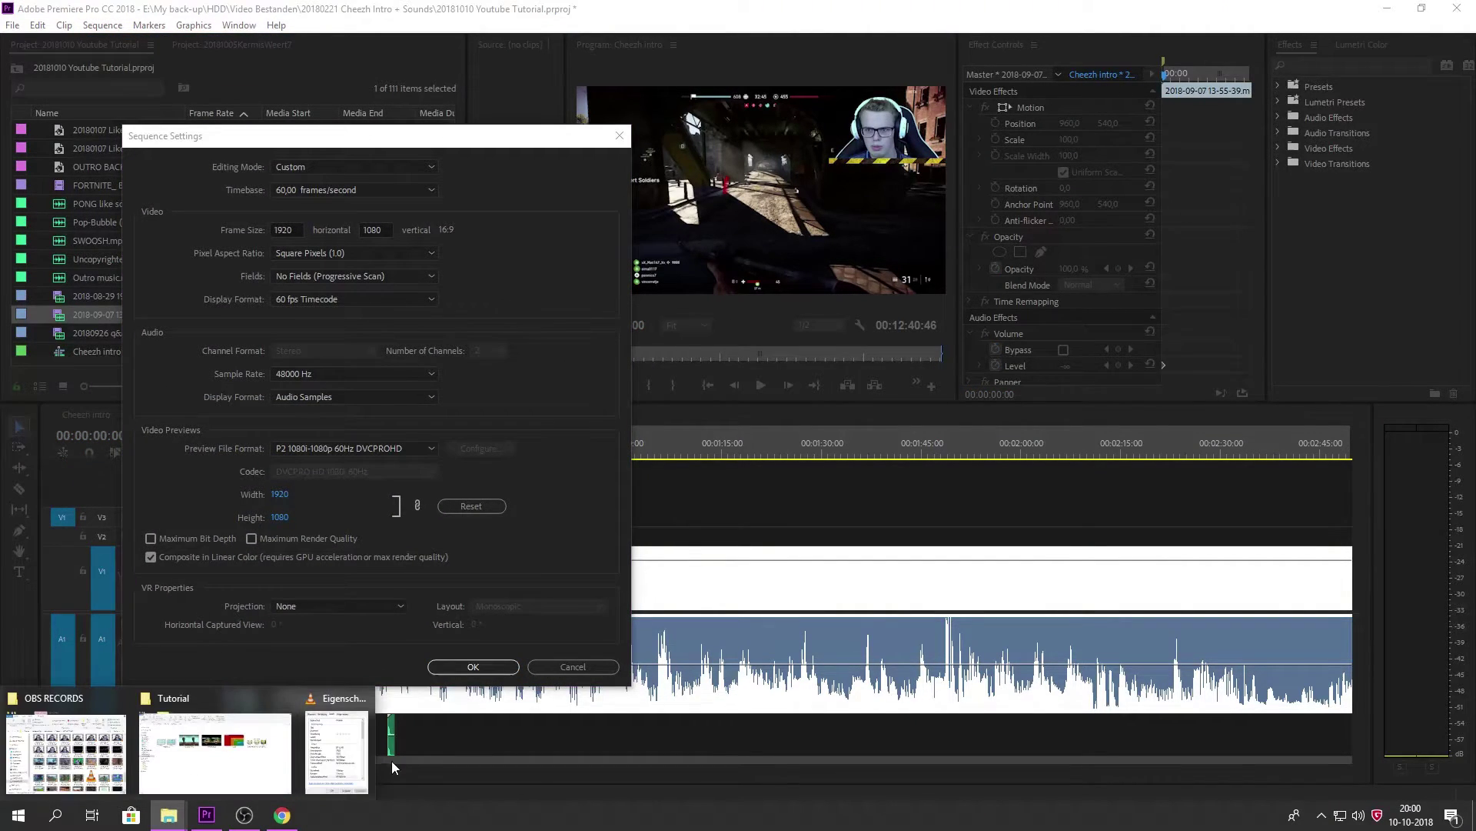
pyautogui.click(337, 758)
pyautogui.moveTo(700, 154); pyautogui.dragTo(780, 158)
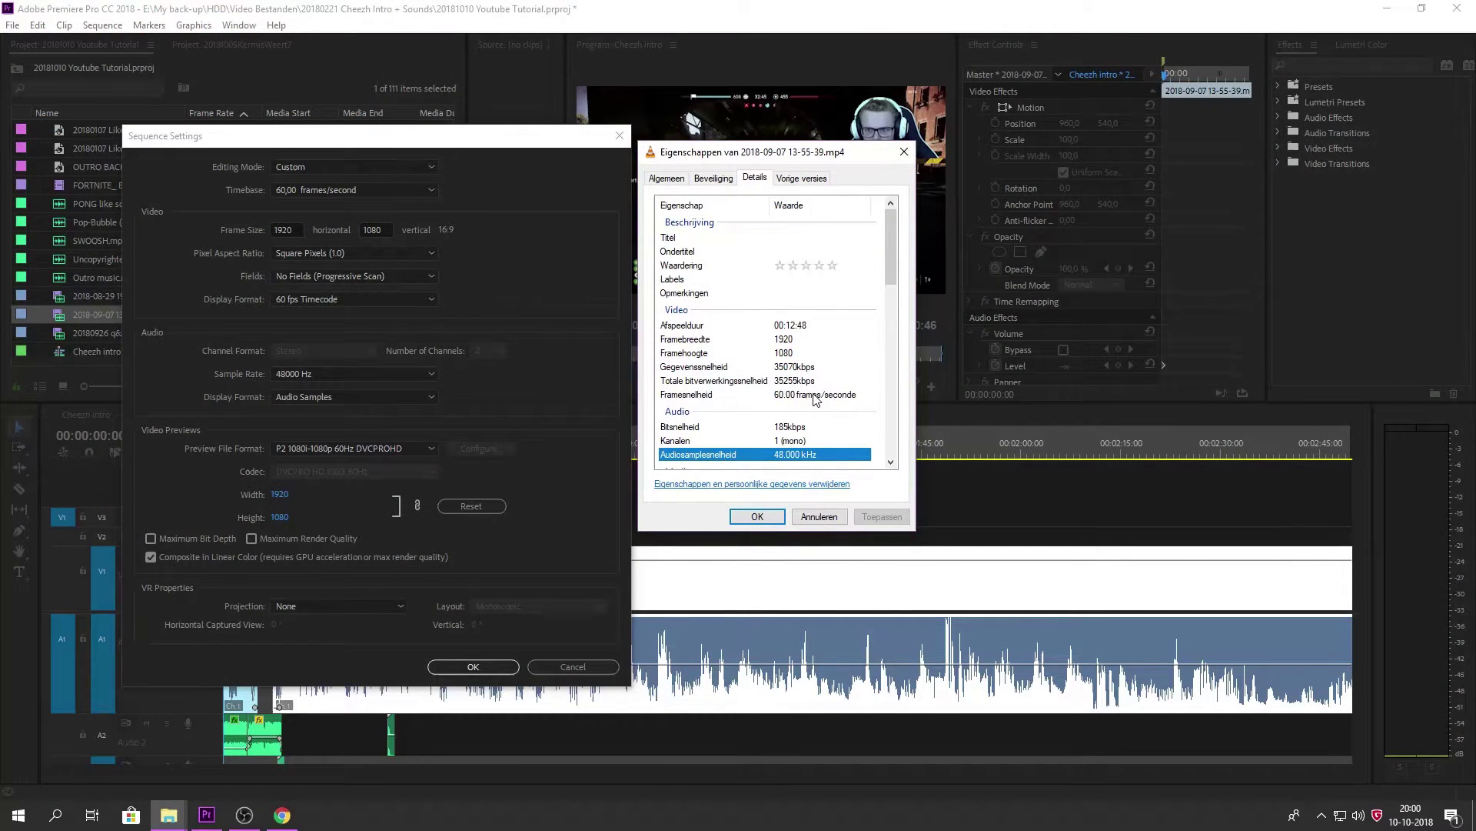
pyautogui.click(158, 812)
pyautogui.click(115, 762)
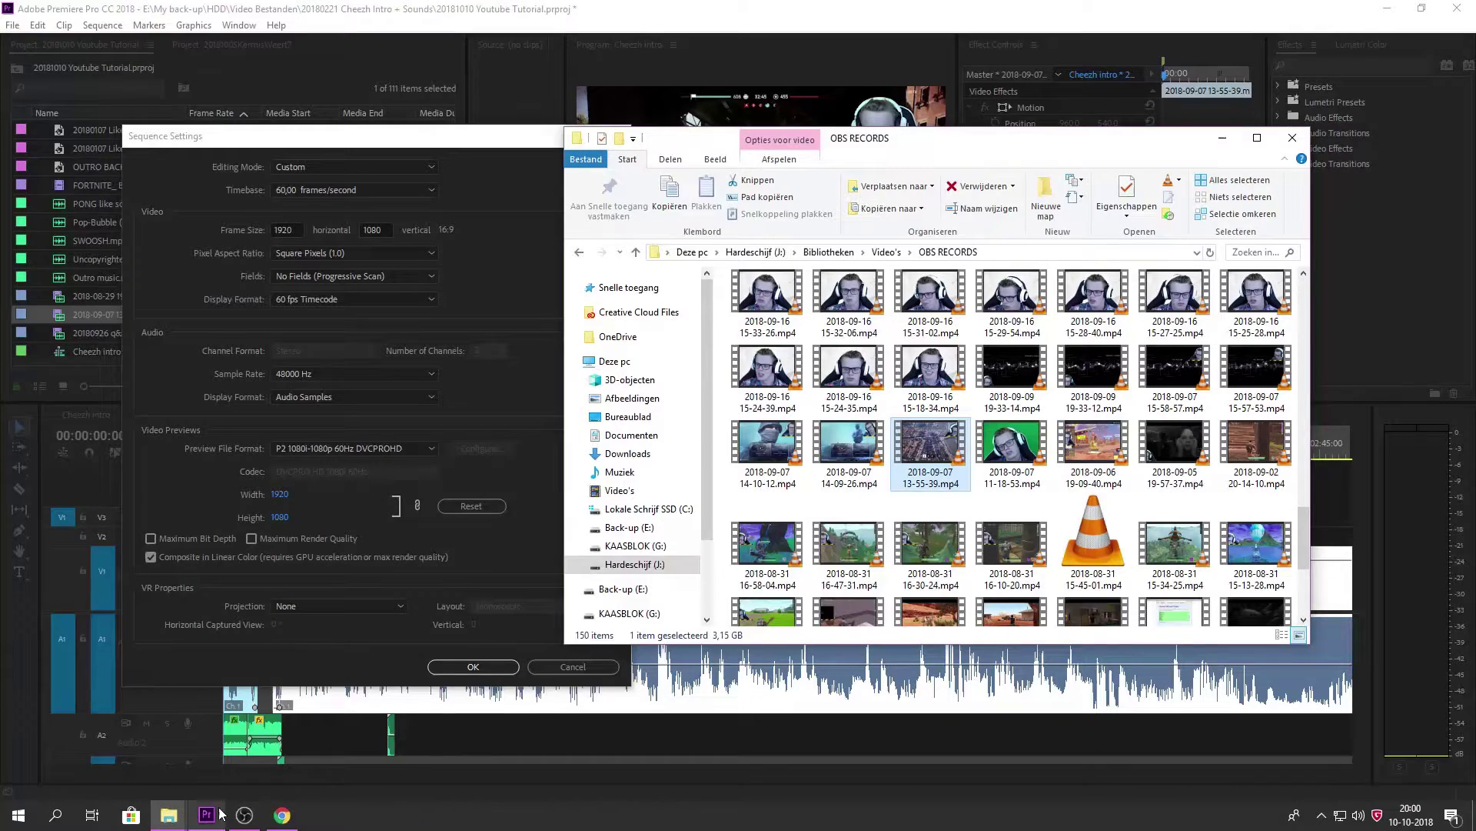
pyautogui.moveTo(168, 814)
pyautogui.click(329, 763)
pyautogui.moveTo(796, 154); pyautogui.dragTo(736, 131)
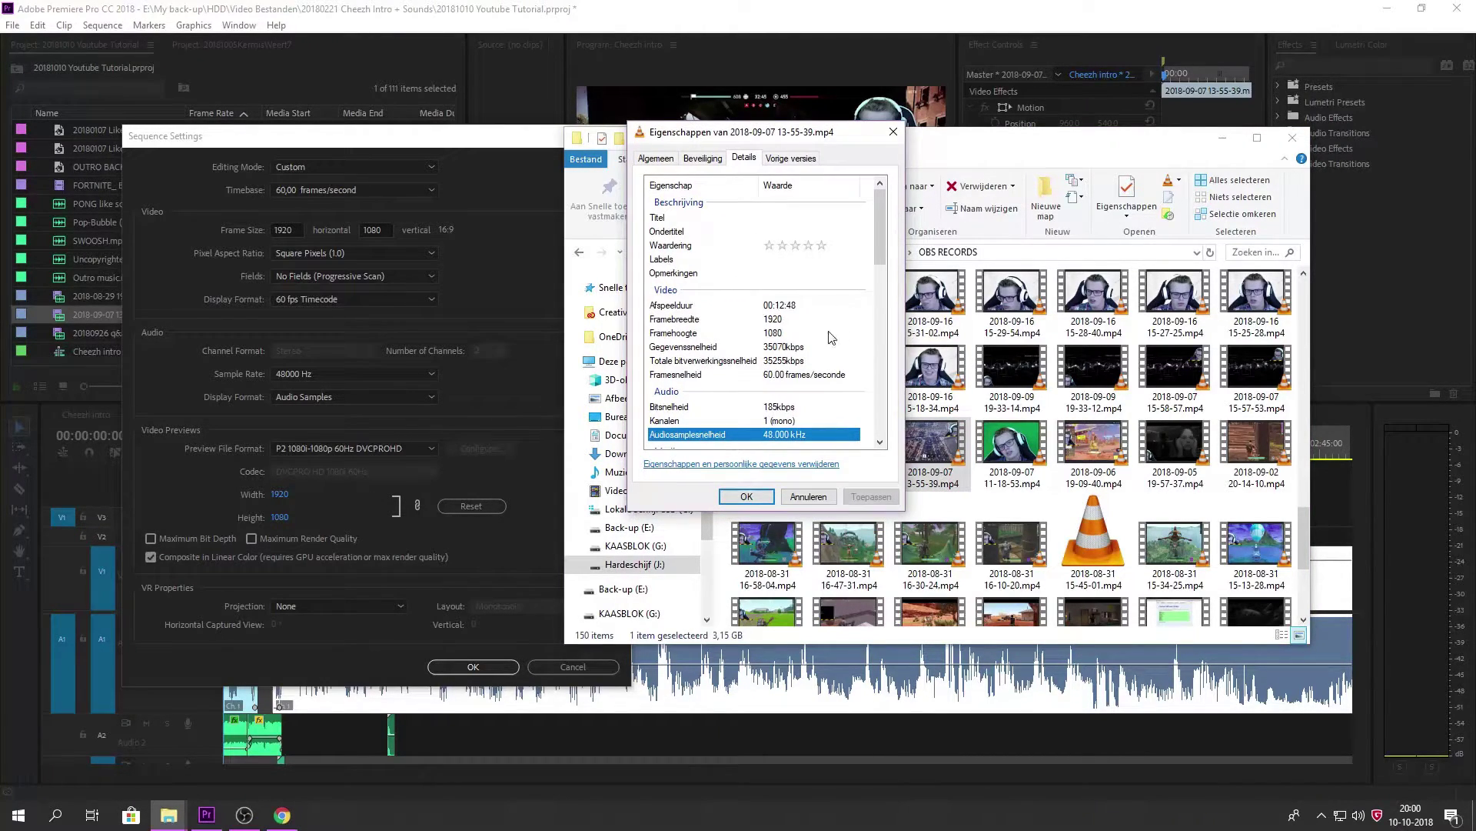
# Step: Check the clip's frame width, frame height and frame rate against the sequence settings, and close the properties, folder and settings windows
pyautogui.click(783, 321)
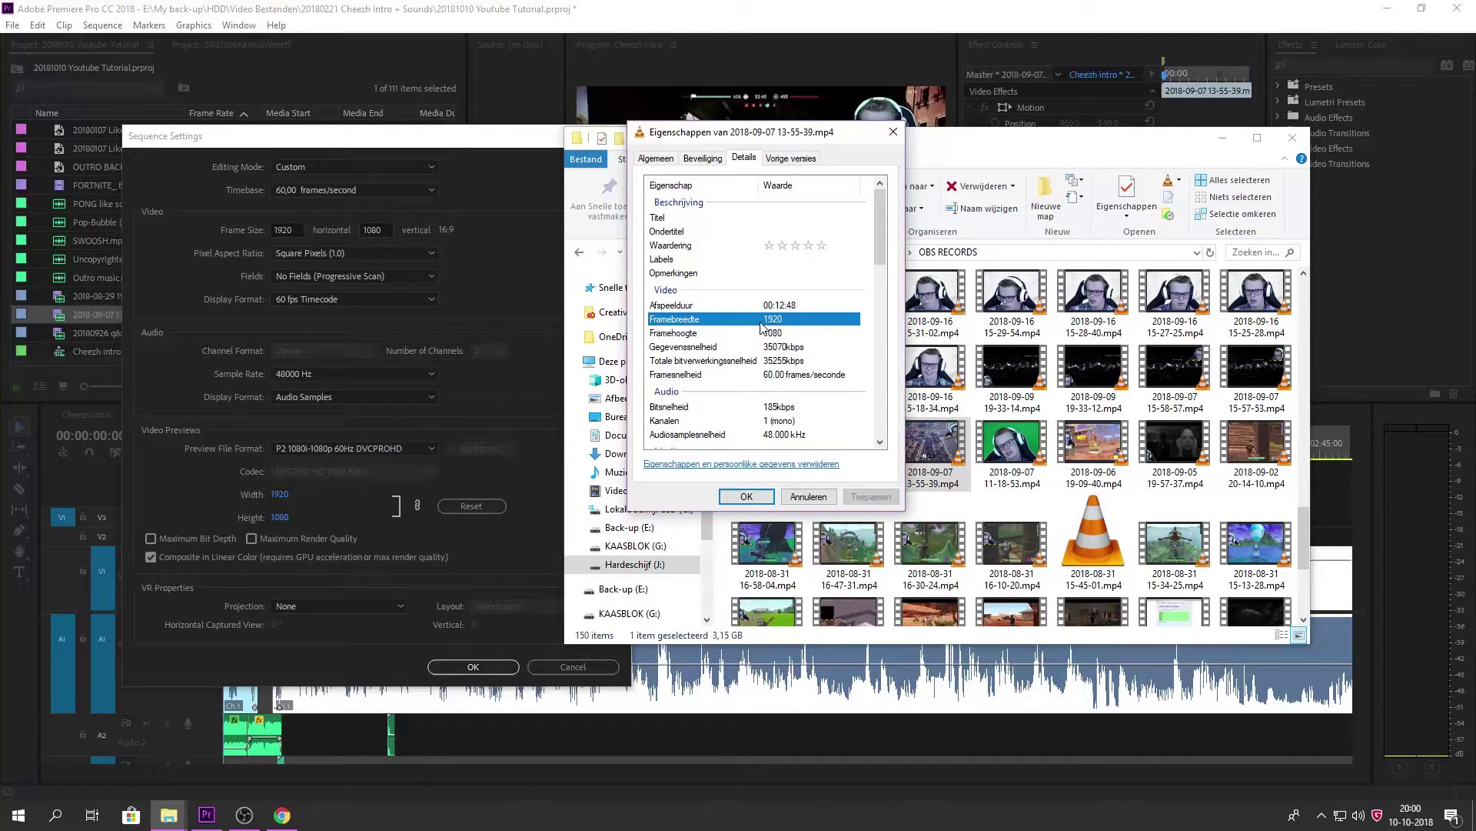
pyautogui.click(786, 333)
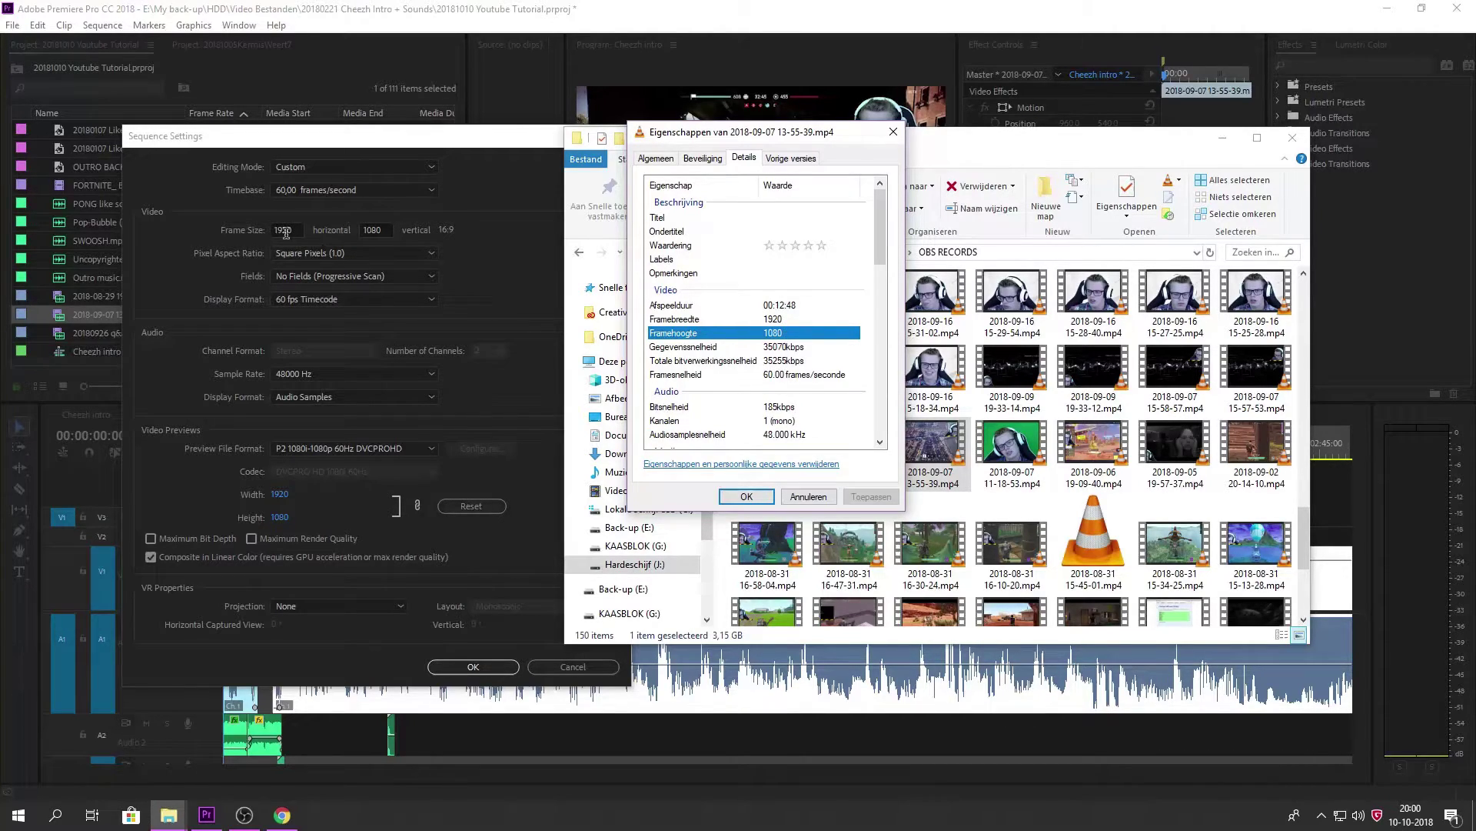
pyautogui.click(762, 375)
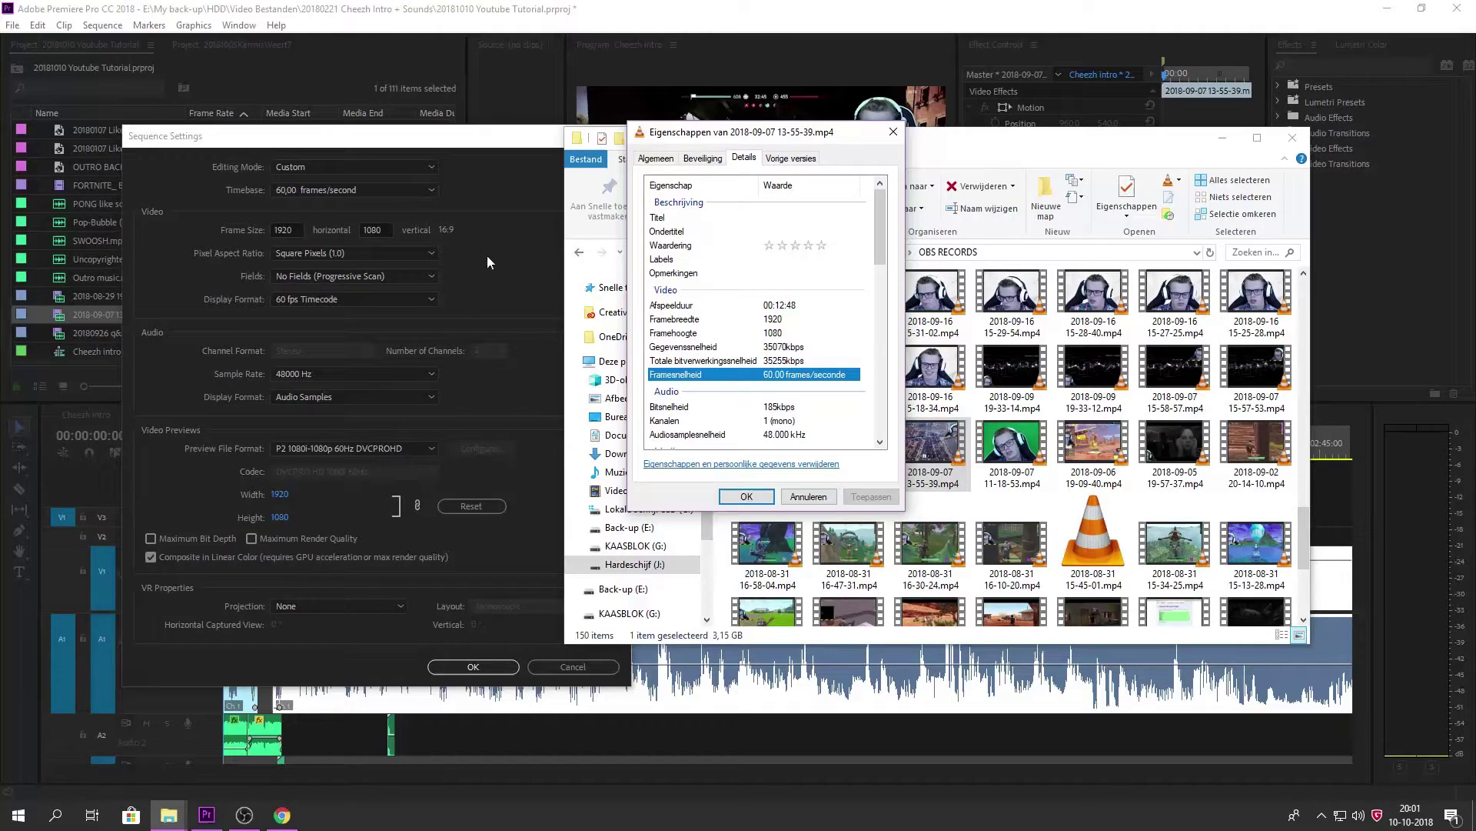
pyautogui.click(894, 135)
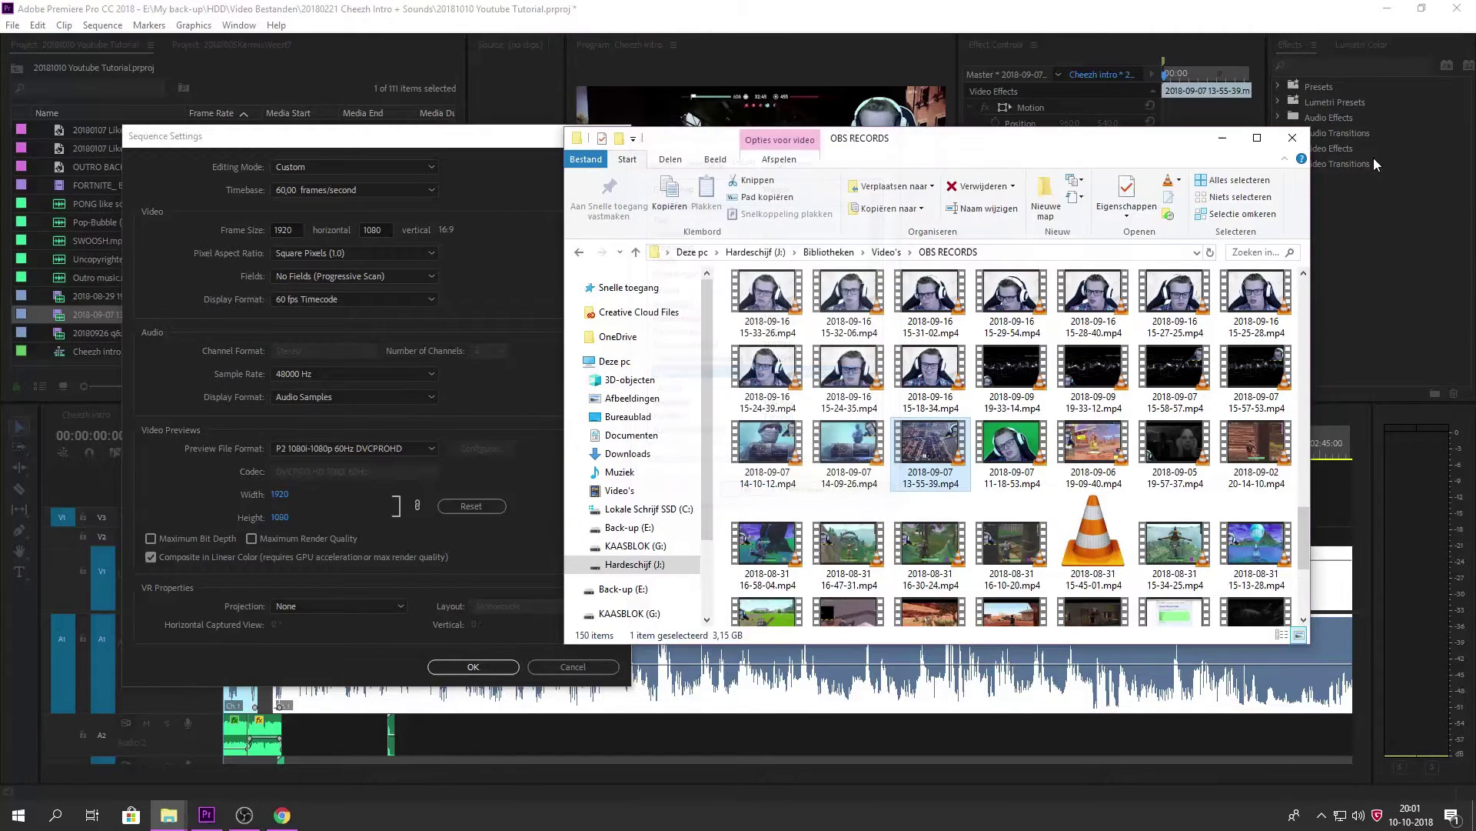
pyautogui.click(1293, 138)
pyautogui.click(621, 140)
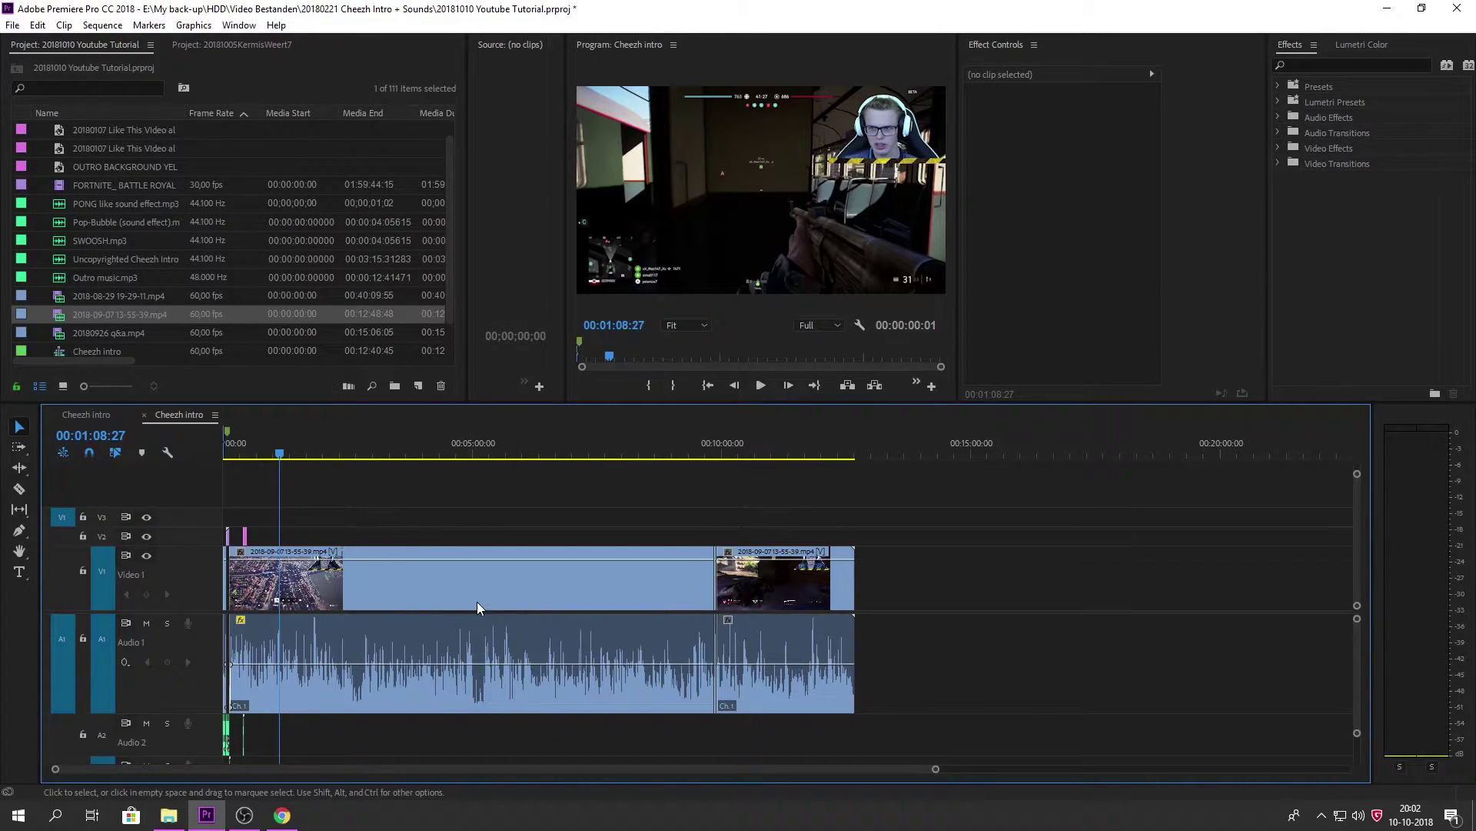
# Step: Play and scrub through the first minutes of the Cheezh intro sequence to check playback at full resolution
pyautogui.press('=')
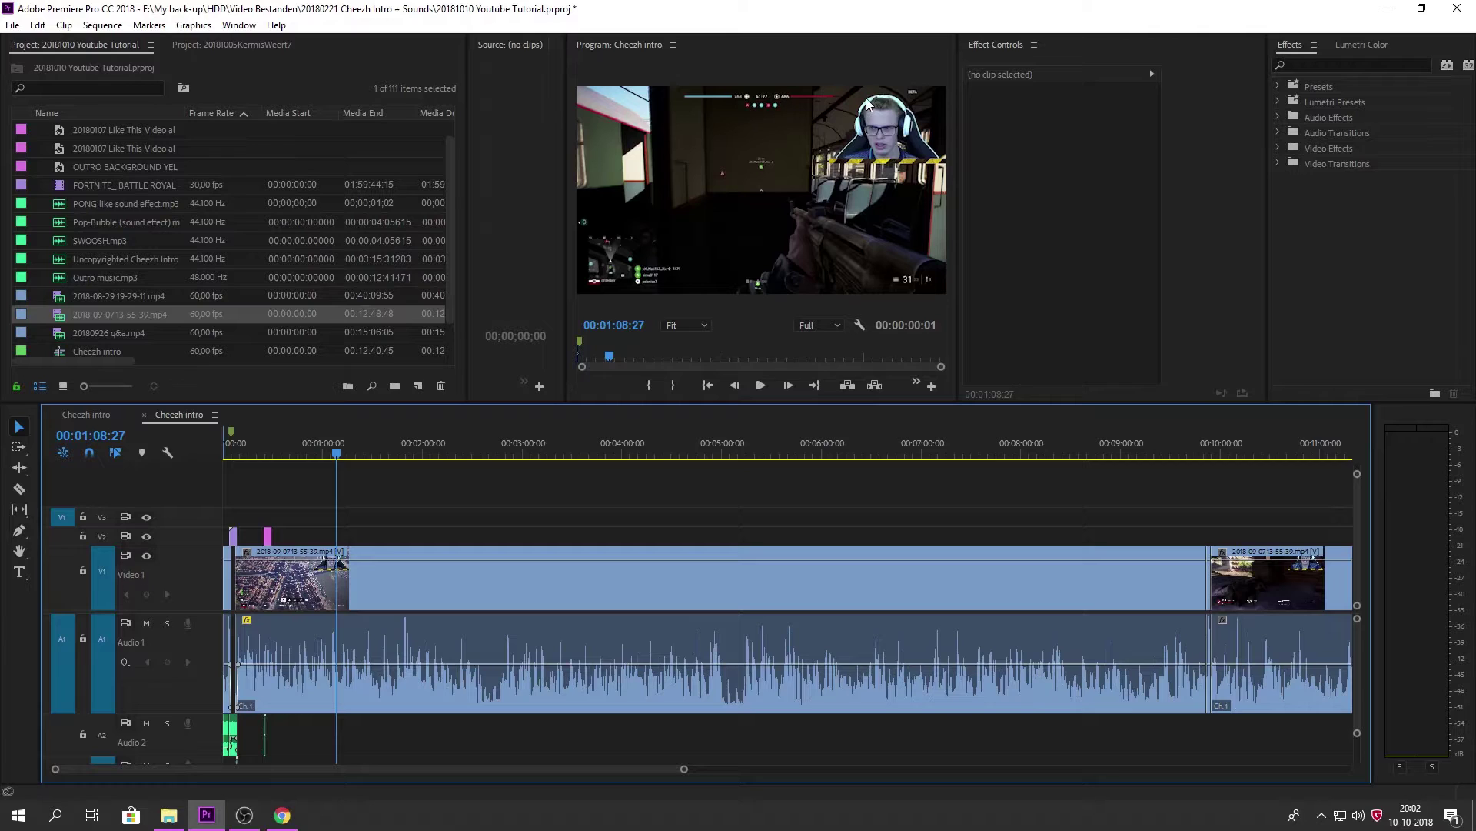
pyautogui.click(303, 447)
pyautogui.press('space')
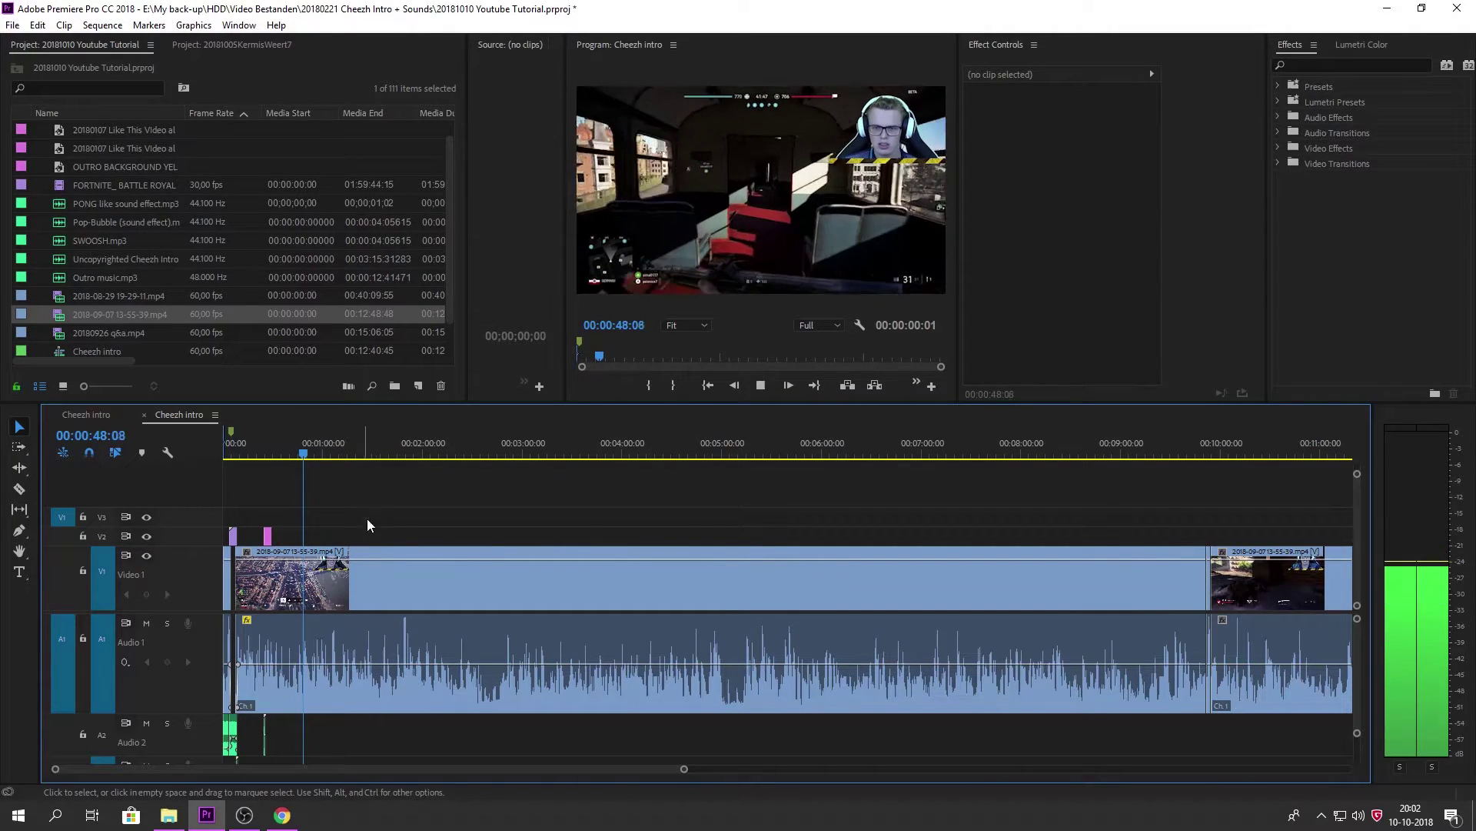
pyautogui.click(462, 453)
pyautogui.click(381, 452)
pyautogui.moveTo(400, 454); pyautogui.dragTo(233, 464)
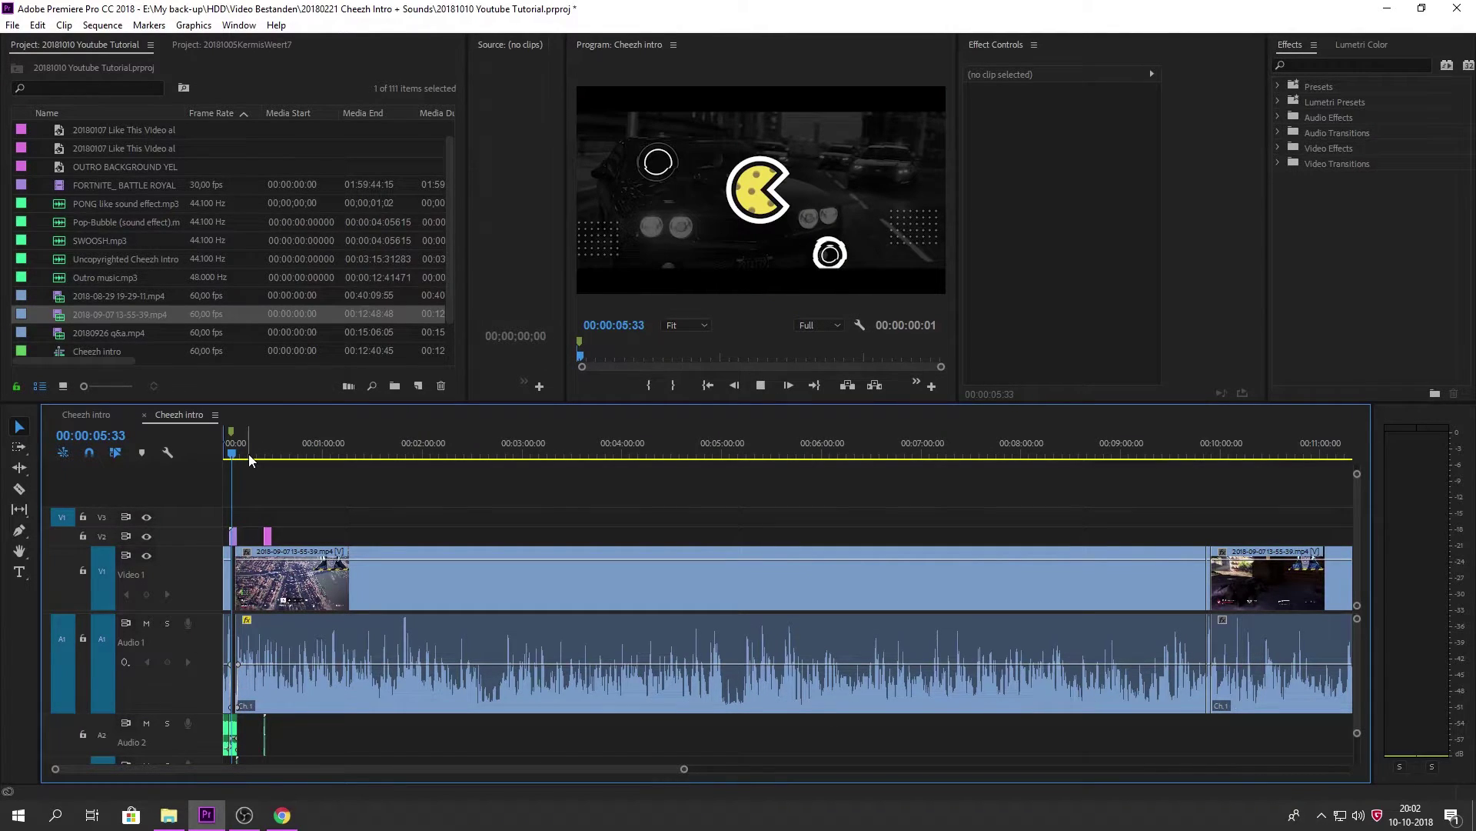
pyautogui.press('space')
pyautogui.click(279, 452)
pyautogui.press('space')
pyautogui.click(357, 454)
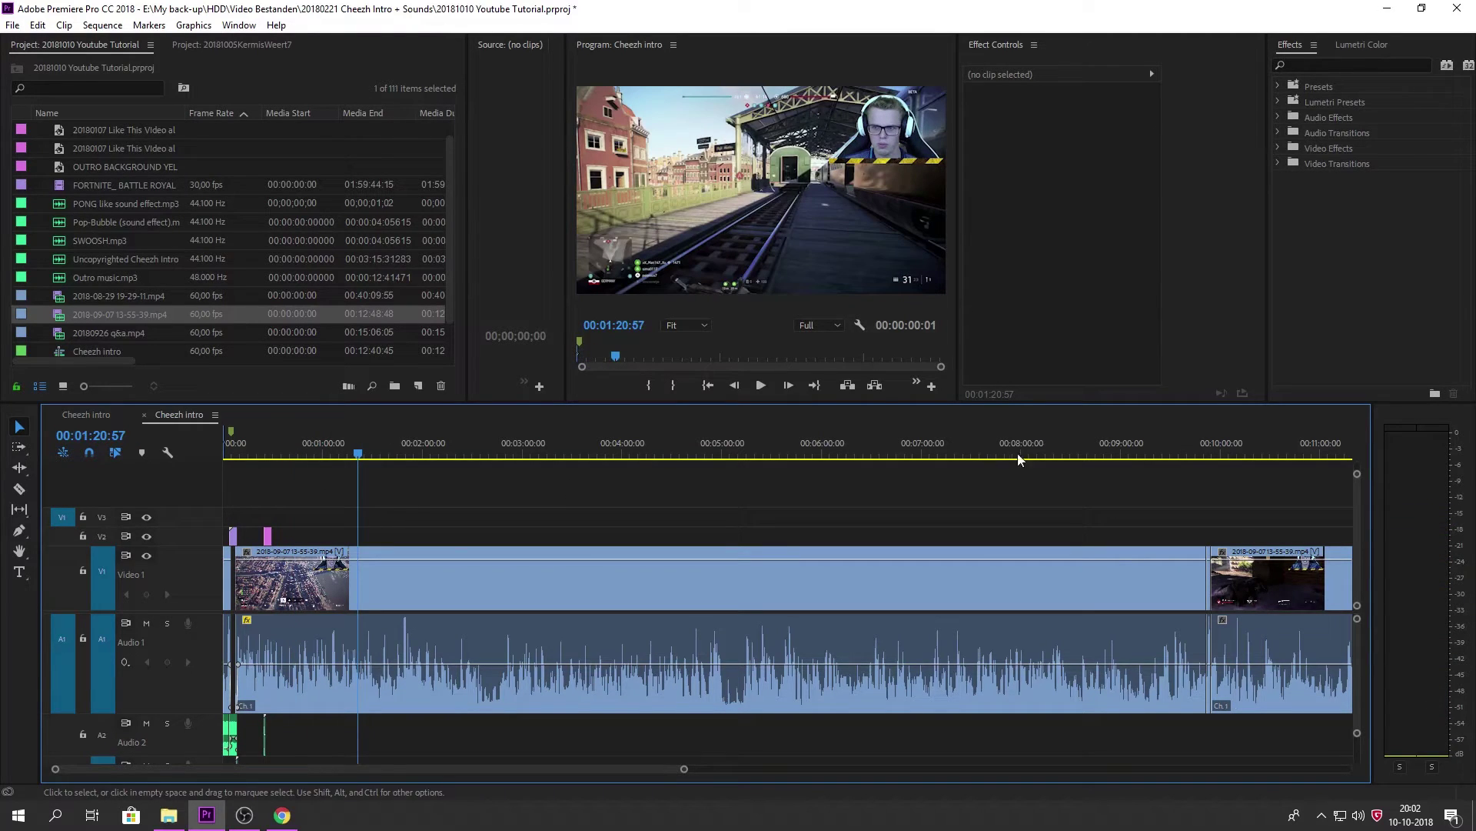
# Step: Set the program preview's playback resolution to 1/2 and play the sequence
pyautogui.click(450, 600)
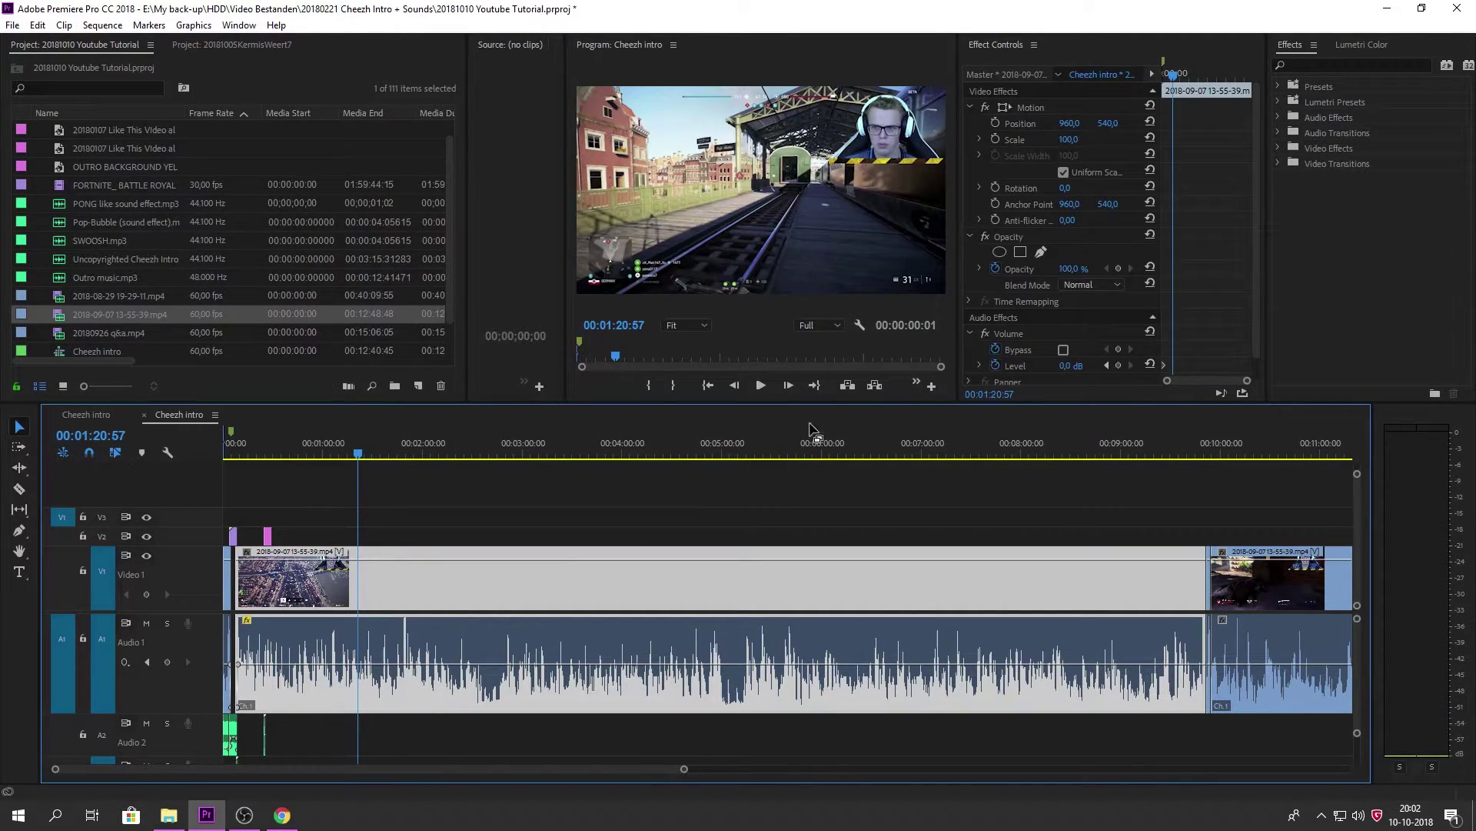
pyautogui.click(832, 331)
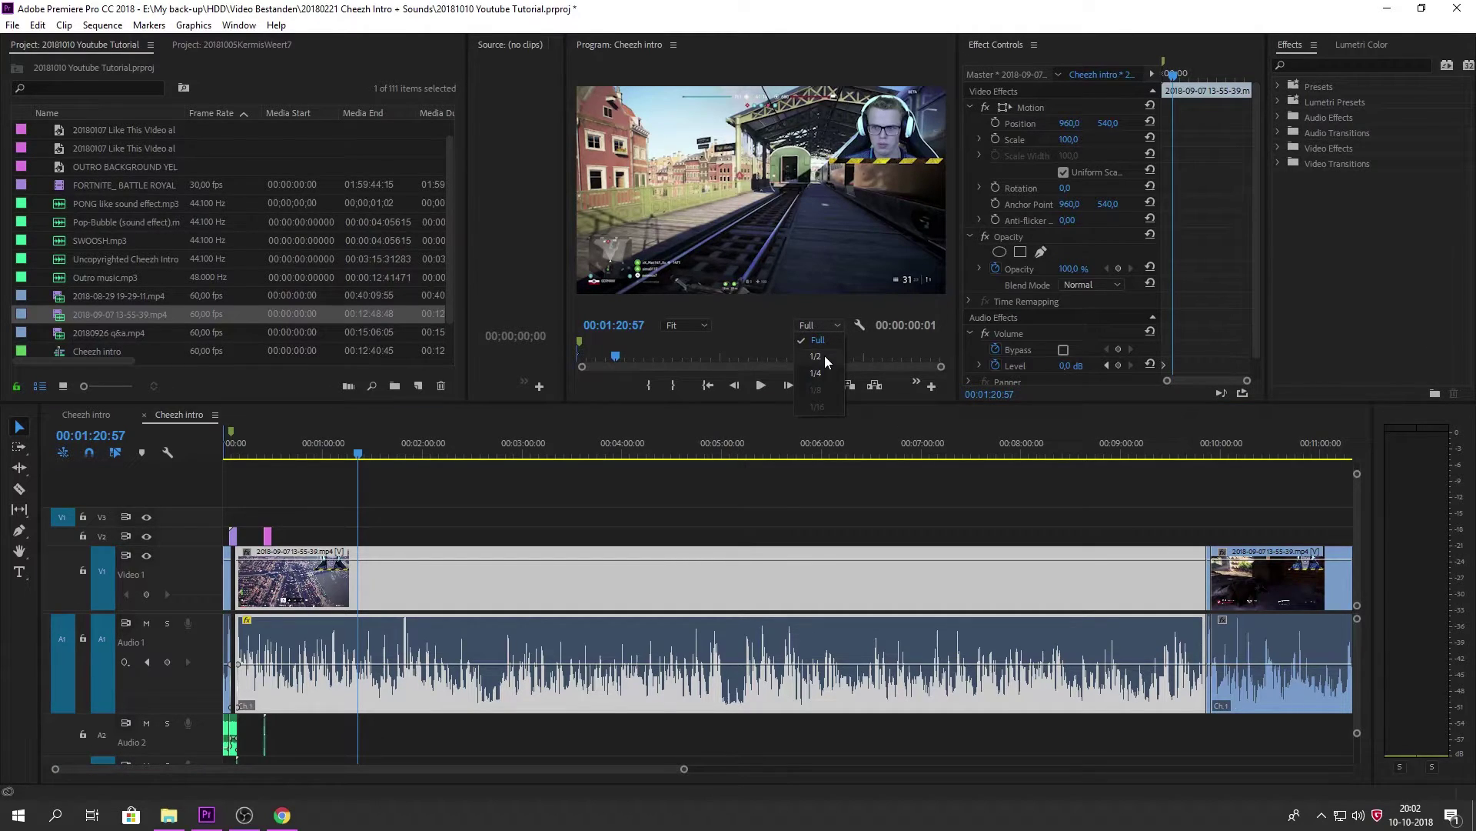
pyautogui.click(825, 355)
pyautogui.click(504, 589)
pyautogui.press('space')
# Step: Lower the program preview's playback resolution to 1/4 and play the sequence
pyautogui.click(823, 324)
pyautogui.click(822, 366)
pyautogui.click(620, 613)
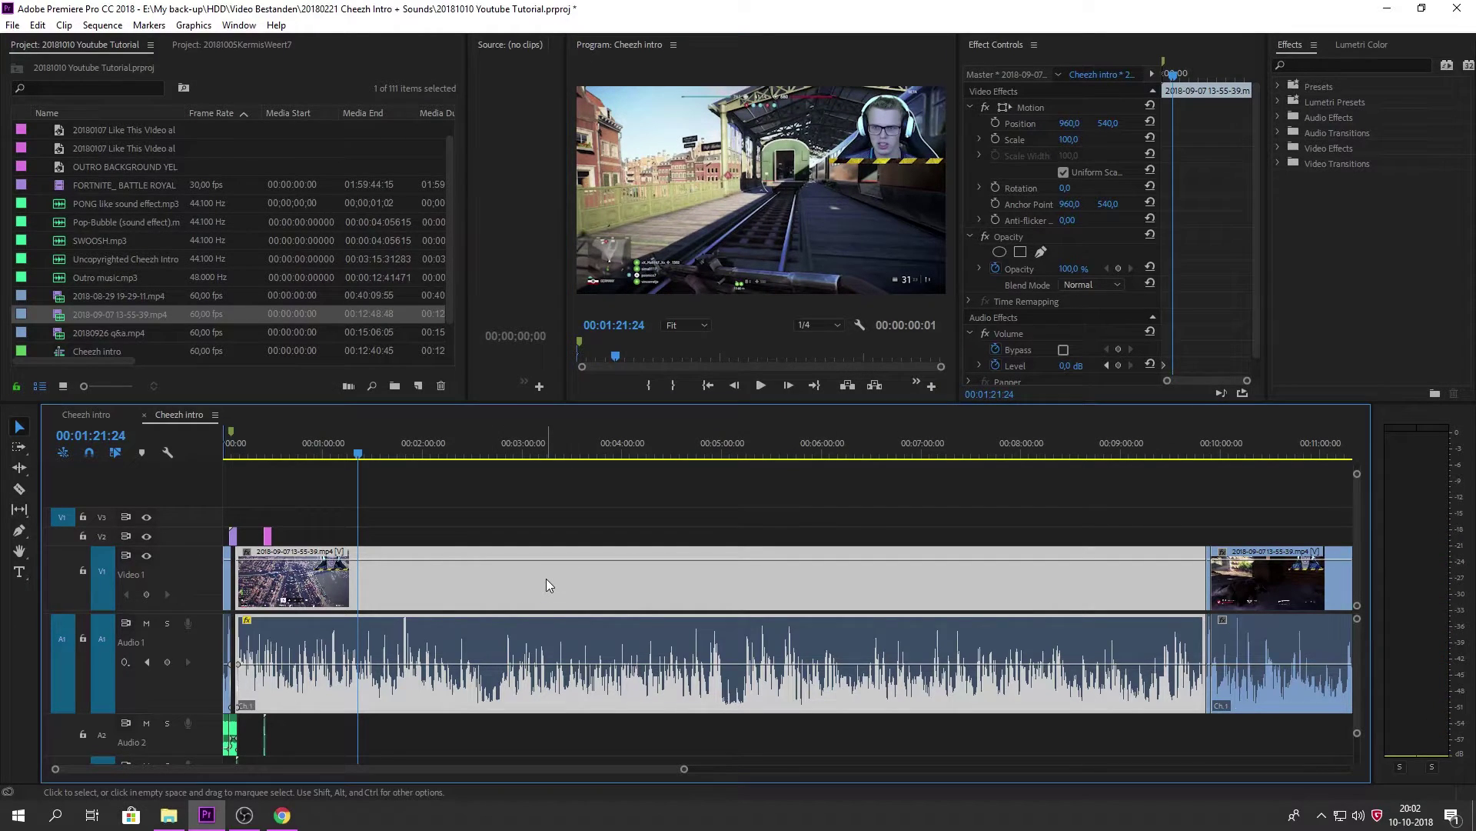
pyautogui.press('space')
# Step: Compare the preview at Full and 1/4 playback resolution, and leave it set to Full
pyautogui.click(820, 325)
pyautogui.click(818, 340)
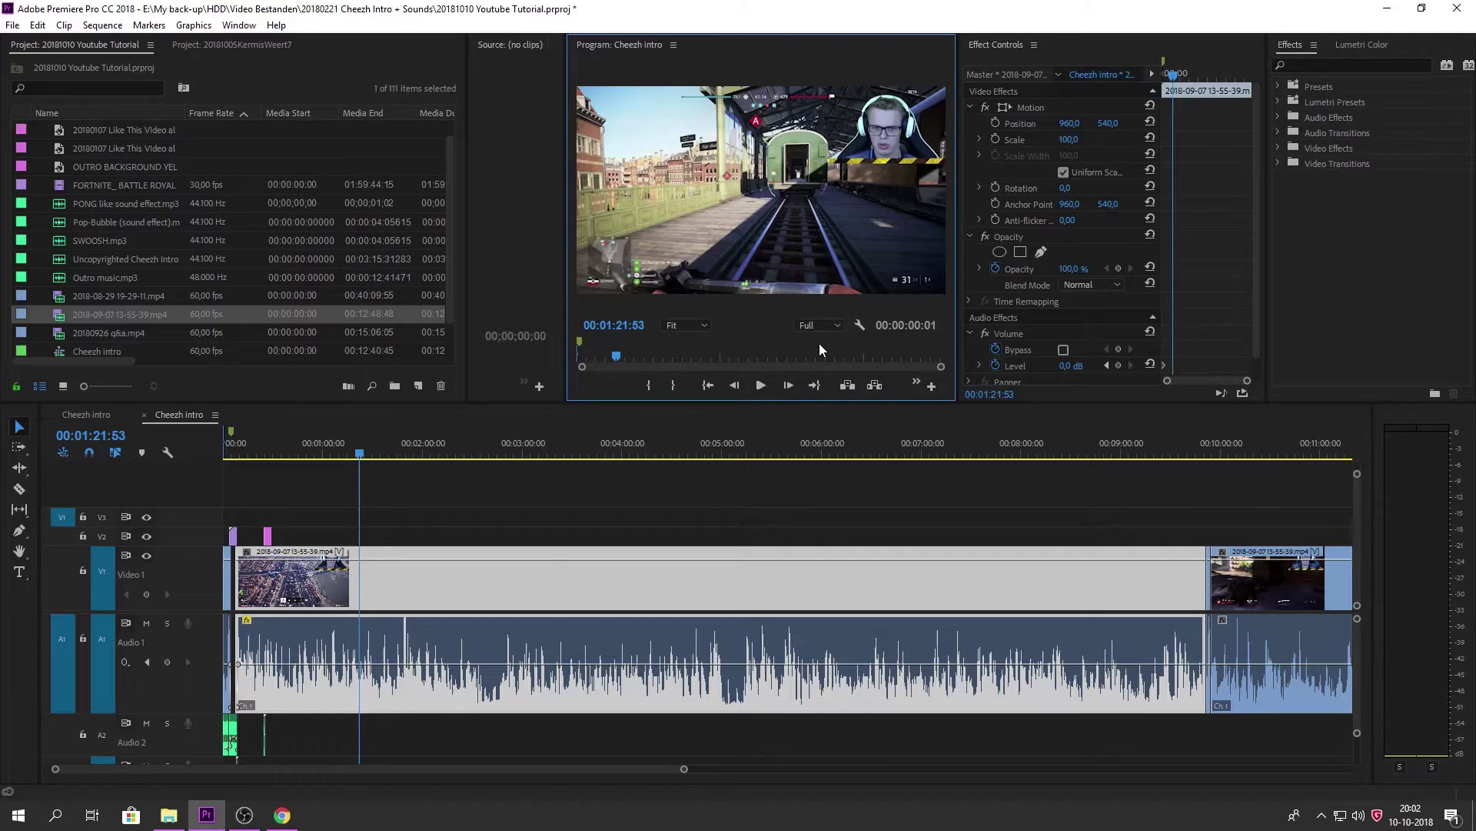
pyautogui.click(406, 606)
pyautogui.click(822, 325)
pyautogui.click(815, 340)
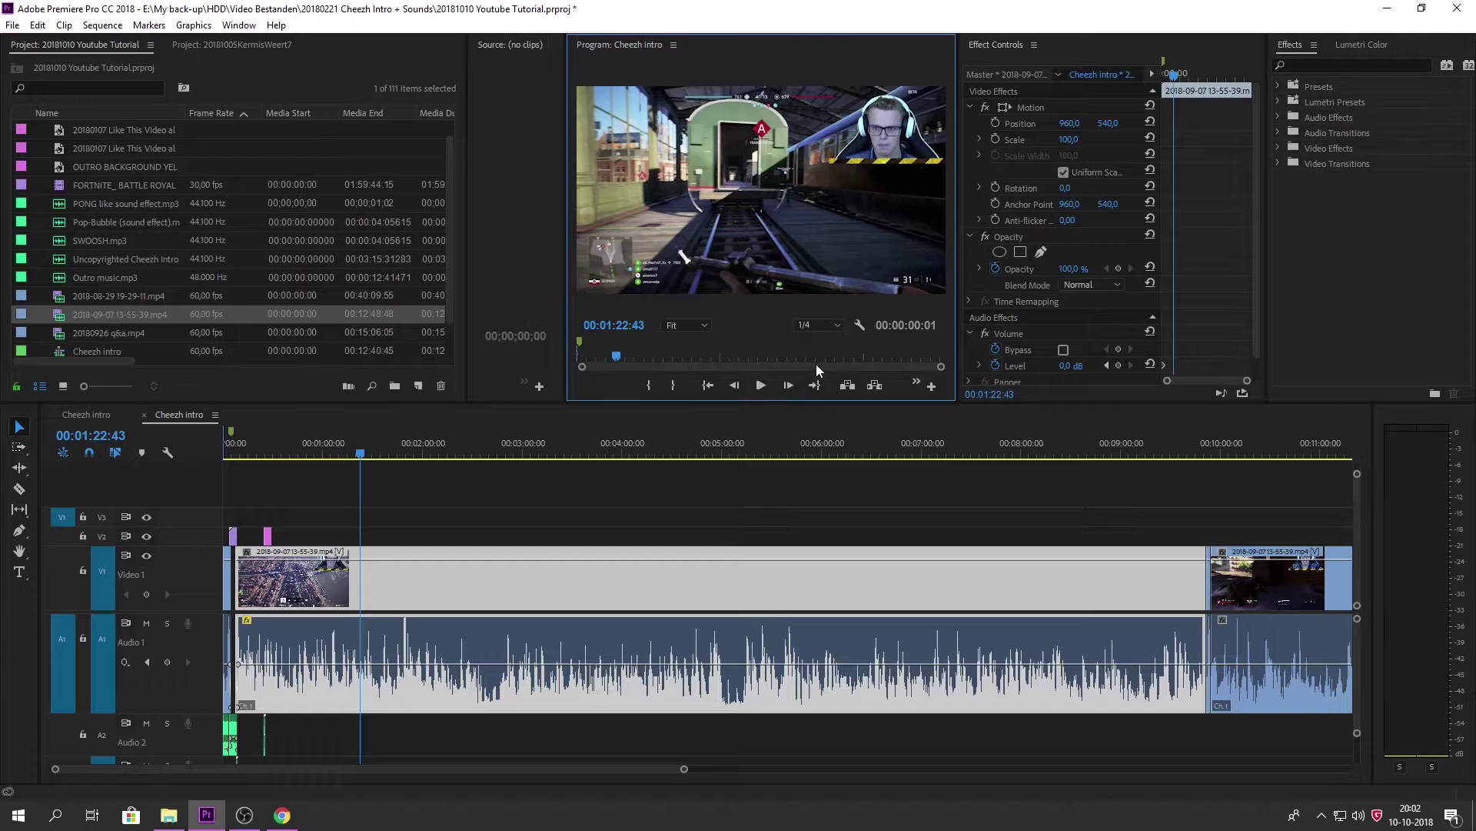
pyautogui.click(444, 583)
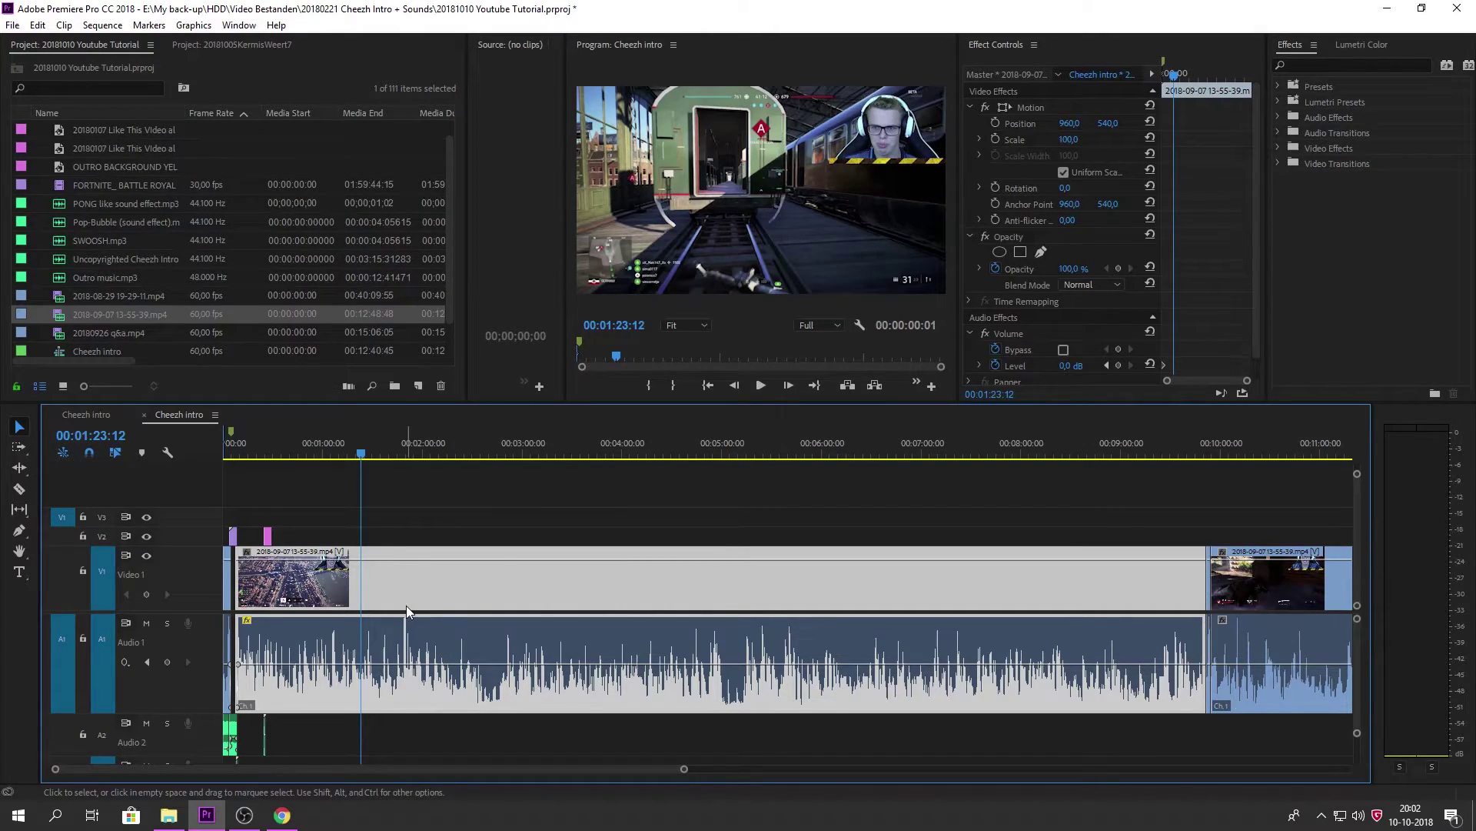
# Step: Mark the in point at the very start of the sequence, at 00:00:00:00
pyautogui.press('Home')
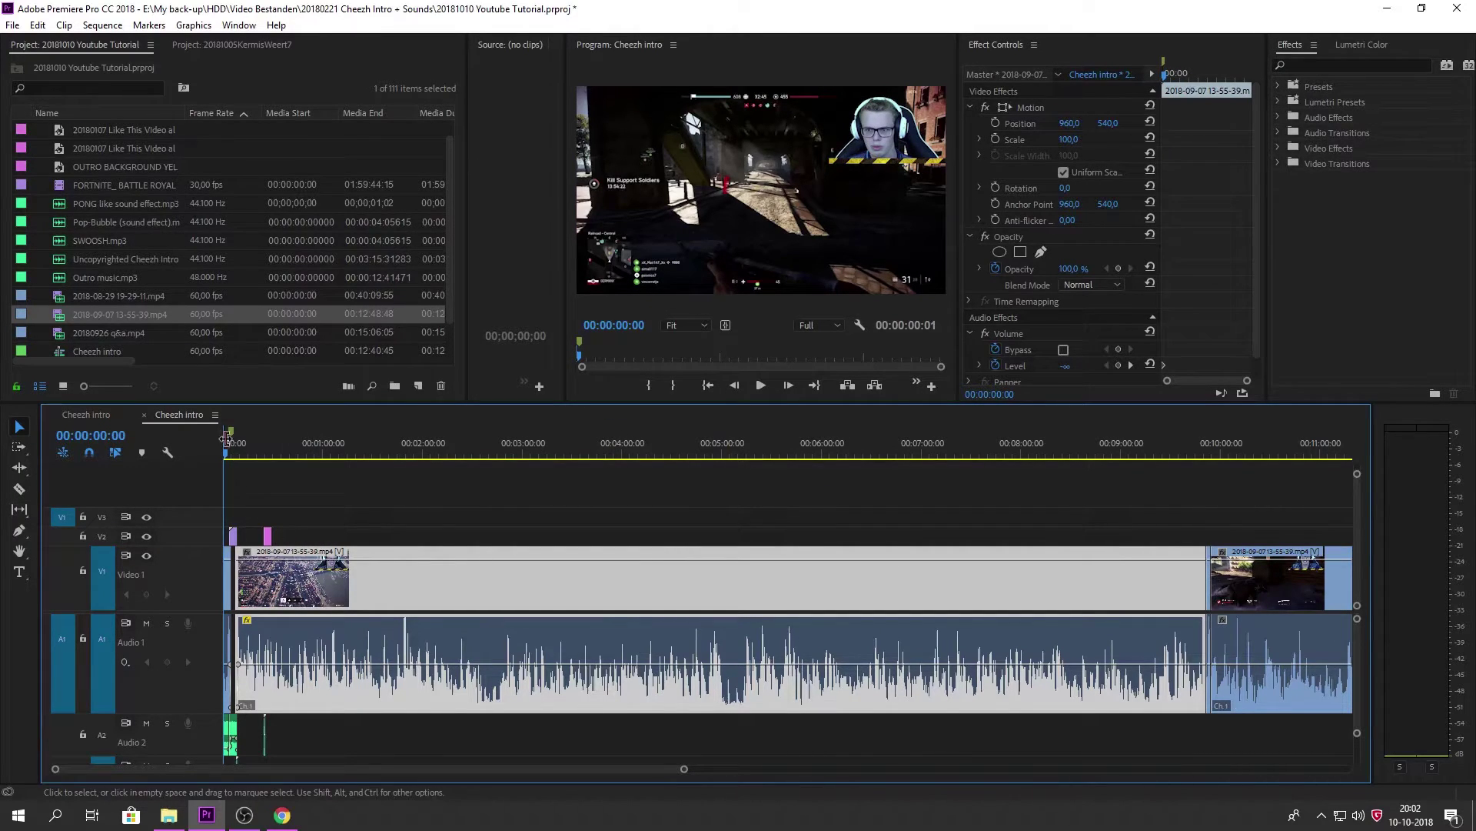
pyautogui.press('=')
pyautogui.press('=')
pyautogui.press('=')
pyautogui.press('=')
pyautogui.press('=')
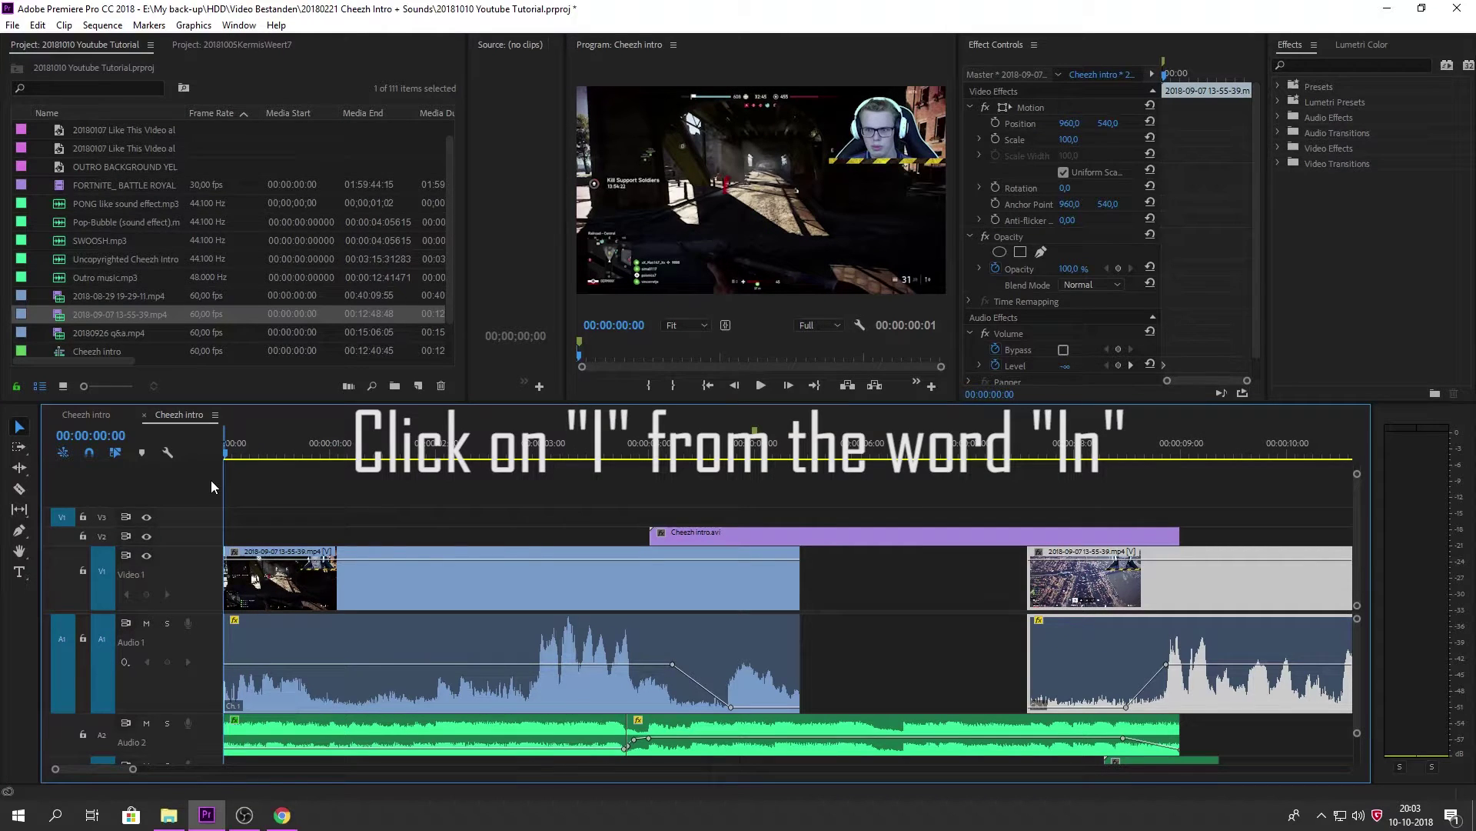
# Step: Mark the out point on the last frame of the sequence's final clip, at 00:12:40:45
pyautogui.press('-')
pyautogui.press('-')
pyautogui.press('-')
pyautogui.press('-')
pyautogui.press('End')
pyautogui.press('Up')
pyautogui.press('=')
pyautogui.press('=')
pyautogui.press('=')
pyautogui.press('=')
pyautogui.press('=')
pyautogui.press('=')
pyautogui.click(642, 455)
pyautogui.moveTo(641, 450); pyautogui.dragTo(635, 449)
pyautogui.press('i')
pyautogui.press('=')
pyautogui.press('=')
pyautogui.press('=')
pyautogui.press('=')
pyautogui.press('Left')
pyautogui.press('Left')
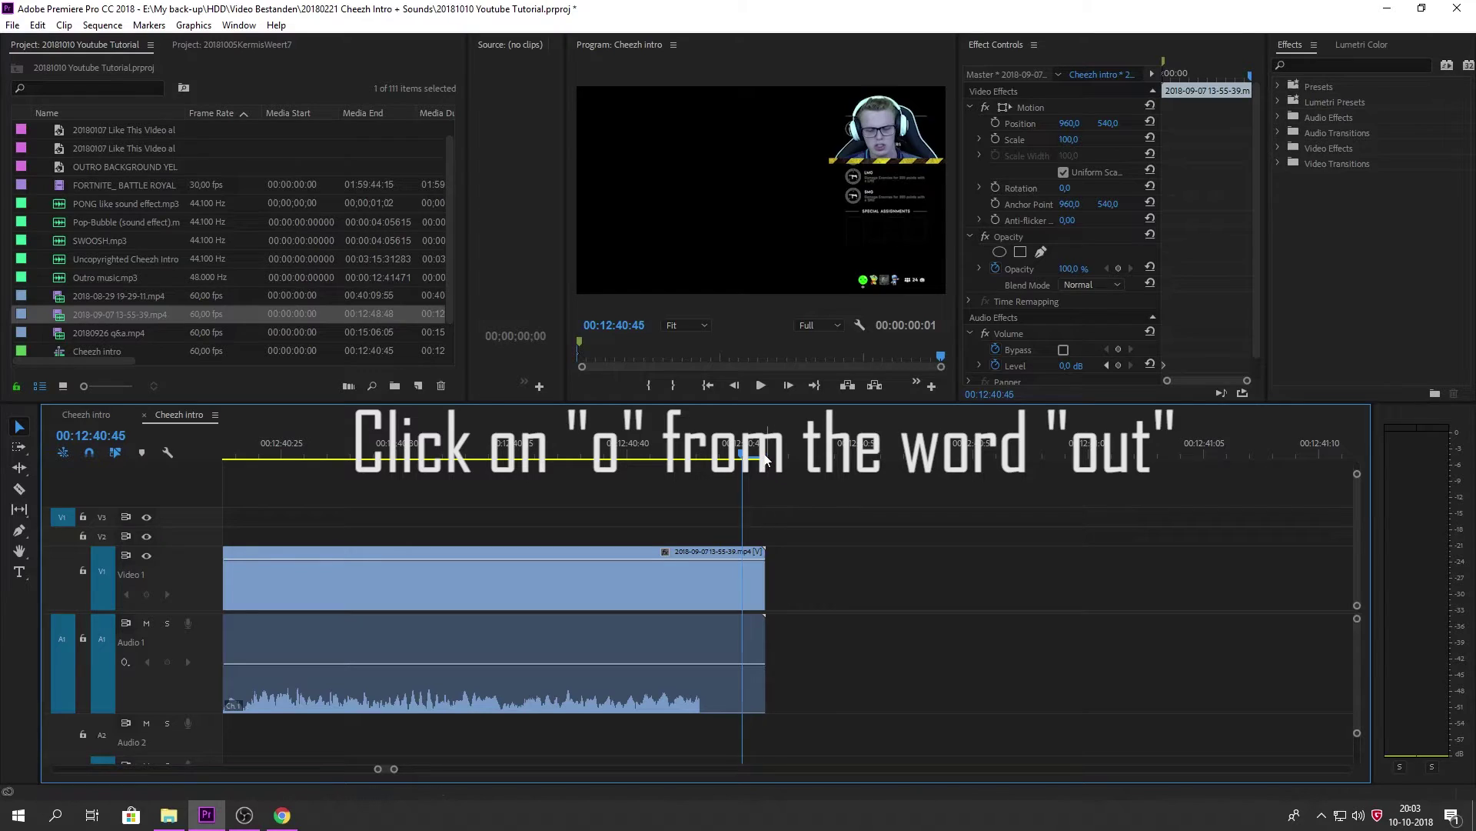
pyautogui.press('o')
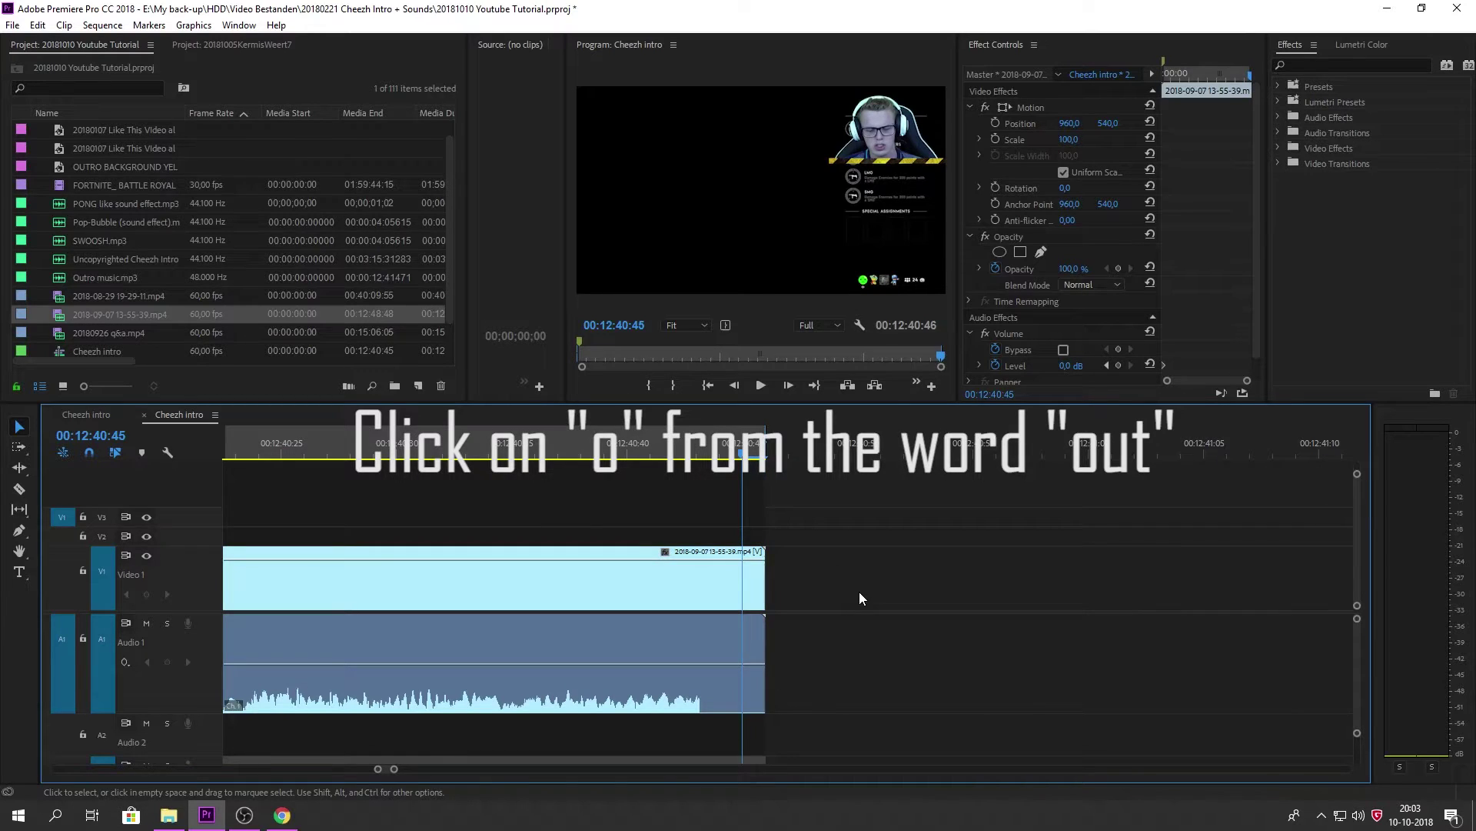
pyautogui.click(765, 459)
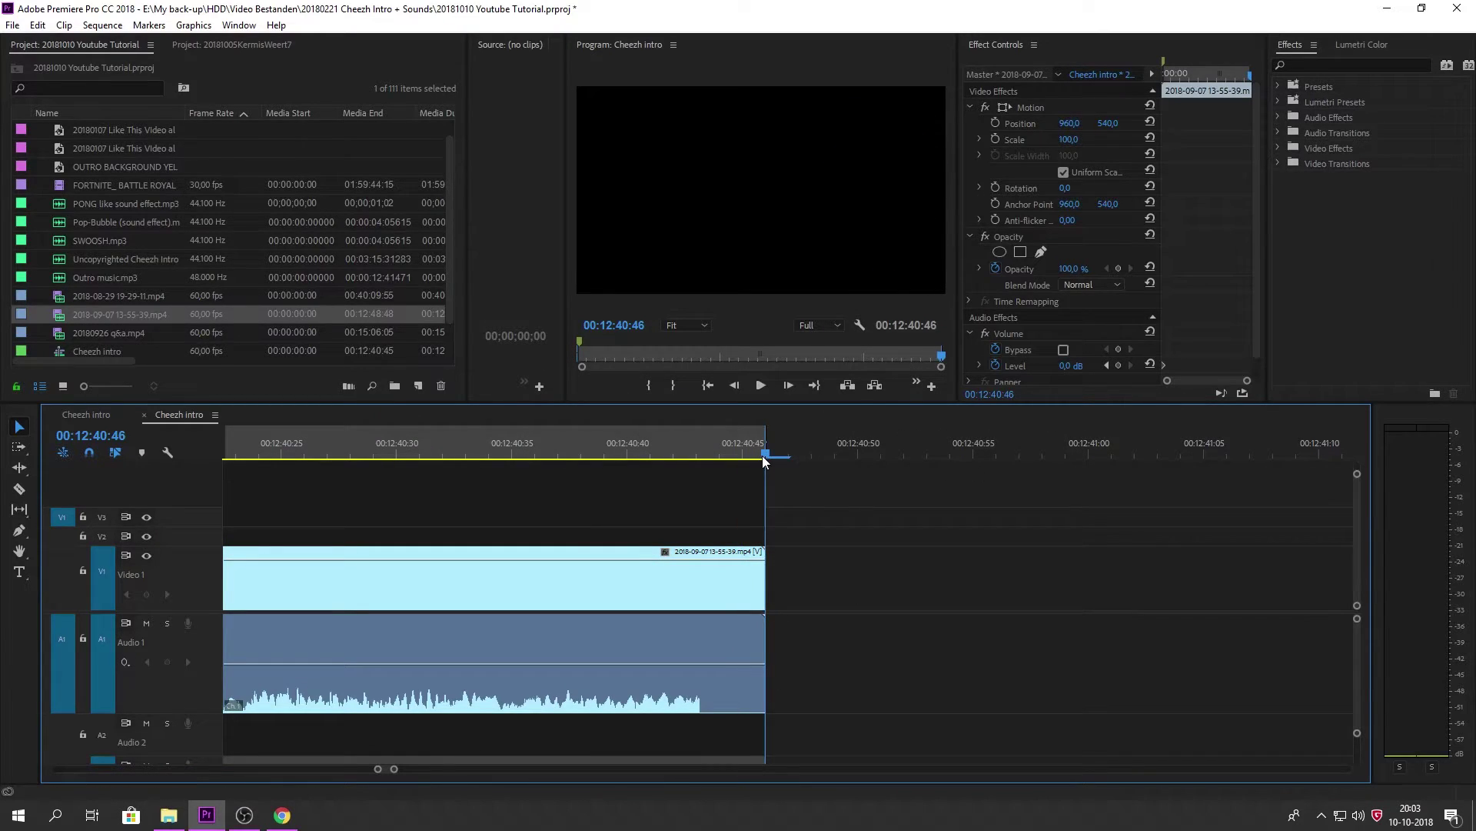
# Step: Return the playhead to the start of the sequence and open the export settings
pyautogui.press('-')
pyautogui.press('-')
pyautogui.press('-')
pyautogui.press('-')
pyautogui.press('-')
pyautogui.moveTo(366, 450); pyautogui.dragTo(288, 443)
pyautogui.press('Home')
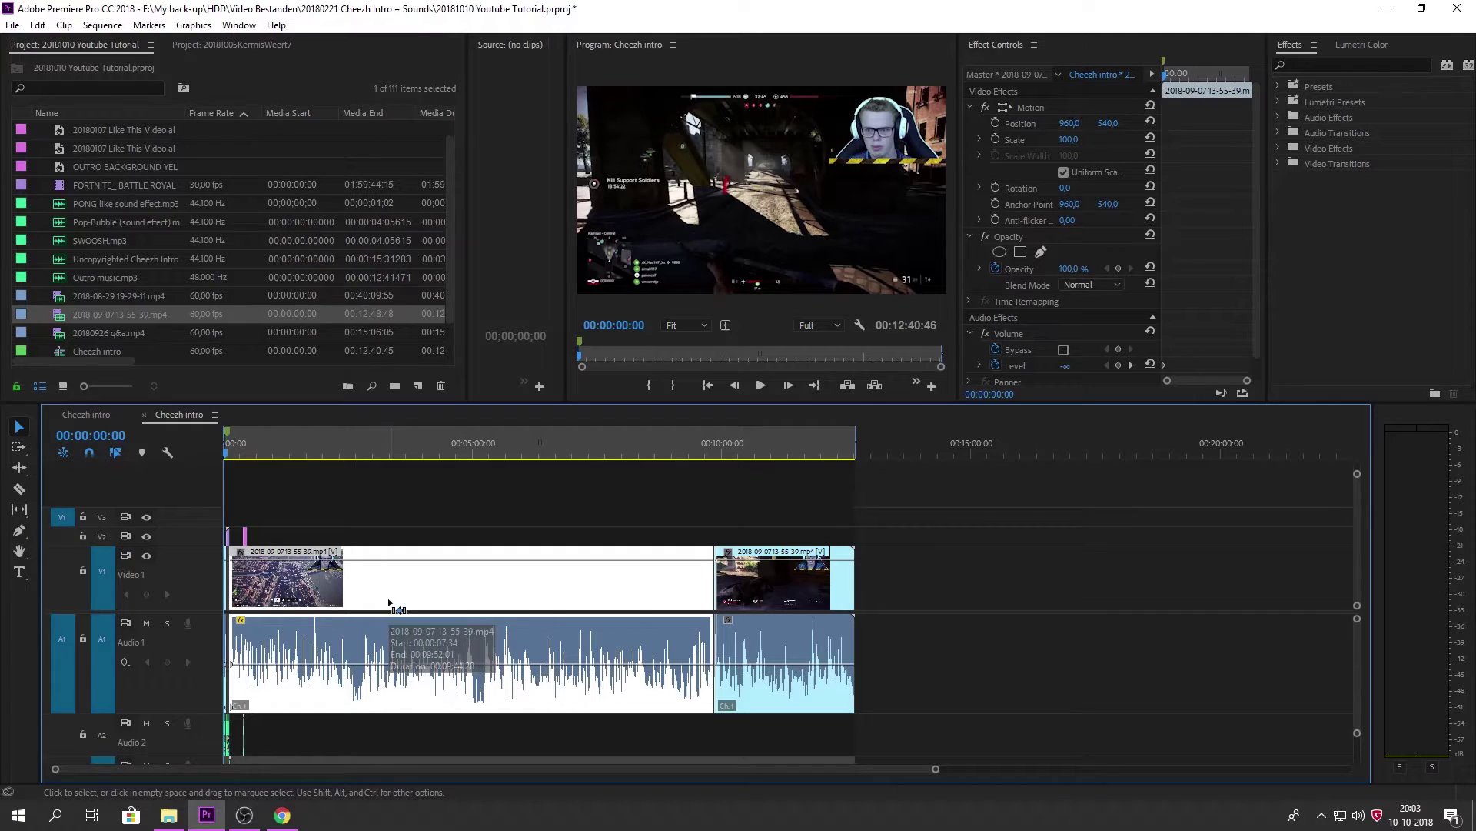
pyautogui.hotkey('ctrl', 'm')
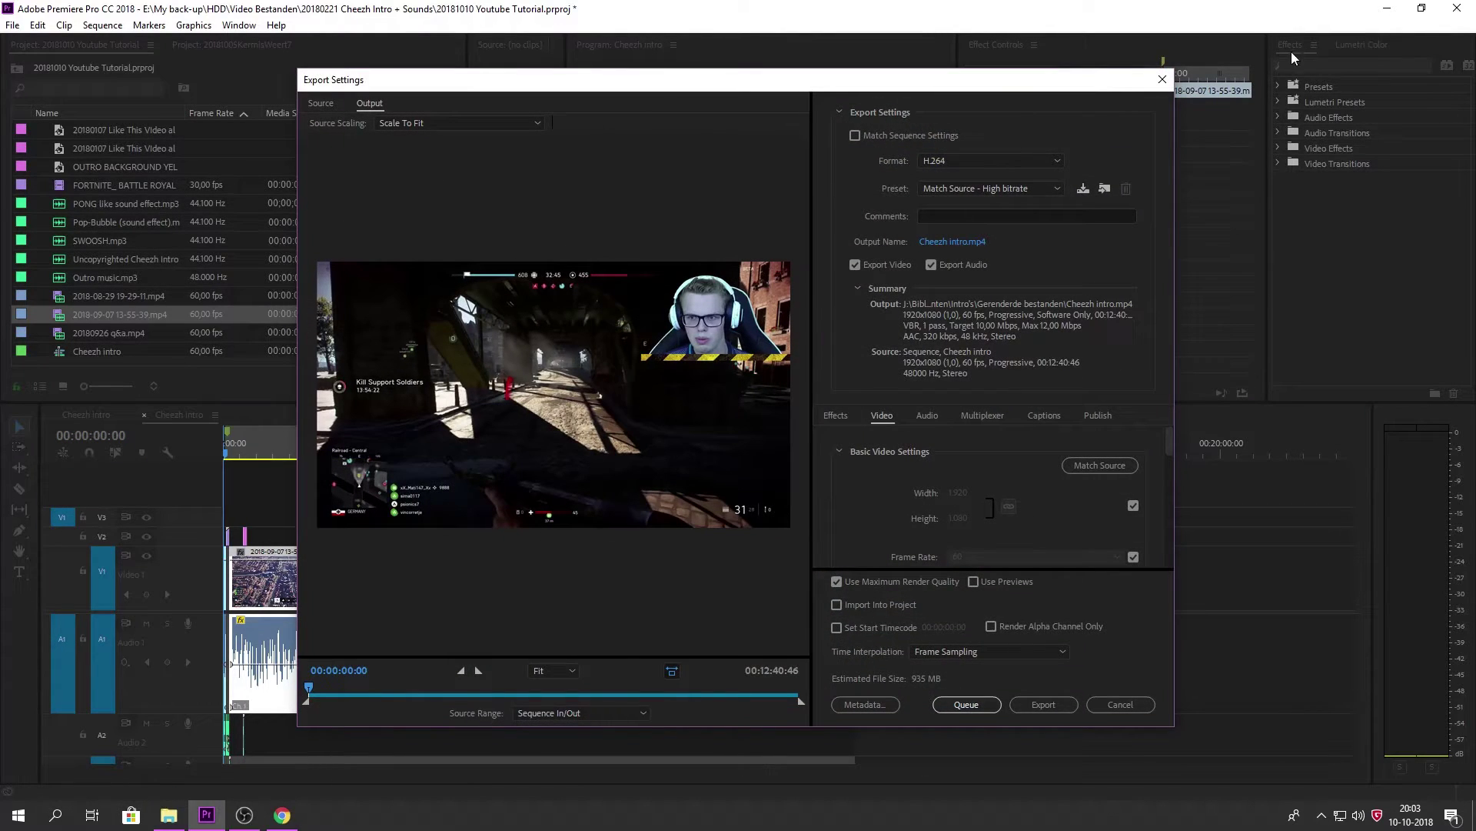
# Step: Close and reopen the export settings for the sequence, with the export preview moved to 00:00:02:23
pyautogui.click(1162, 79)
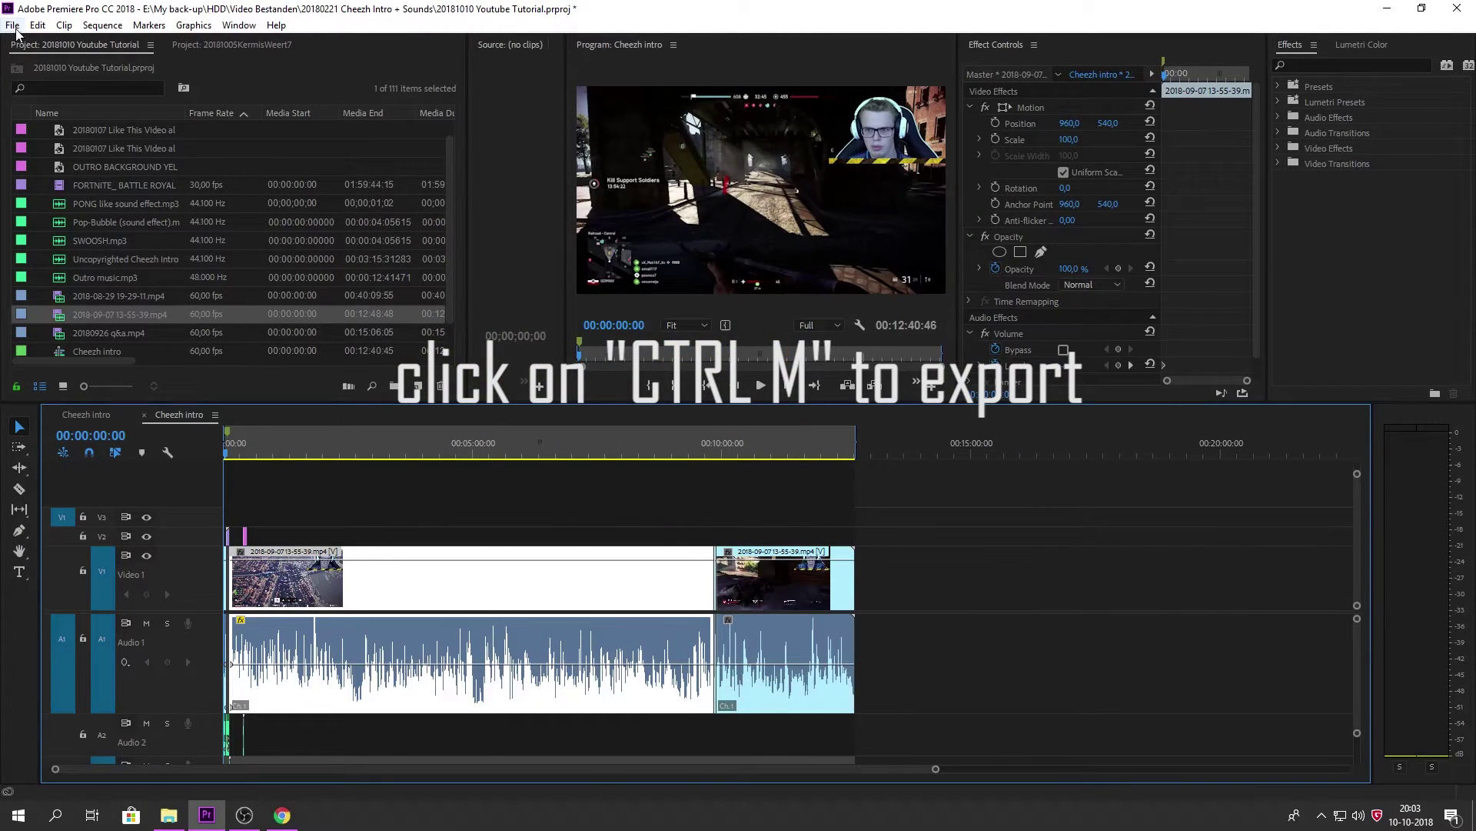
pyautogui.hotkey('alt', 'f')
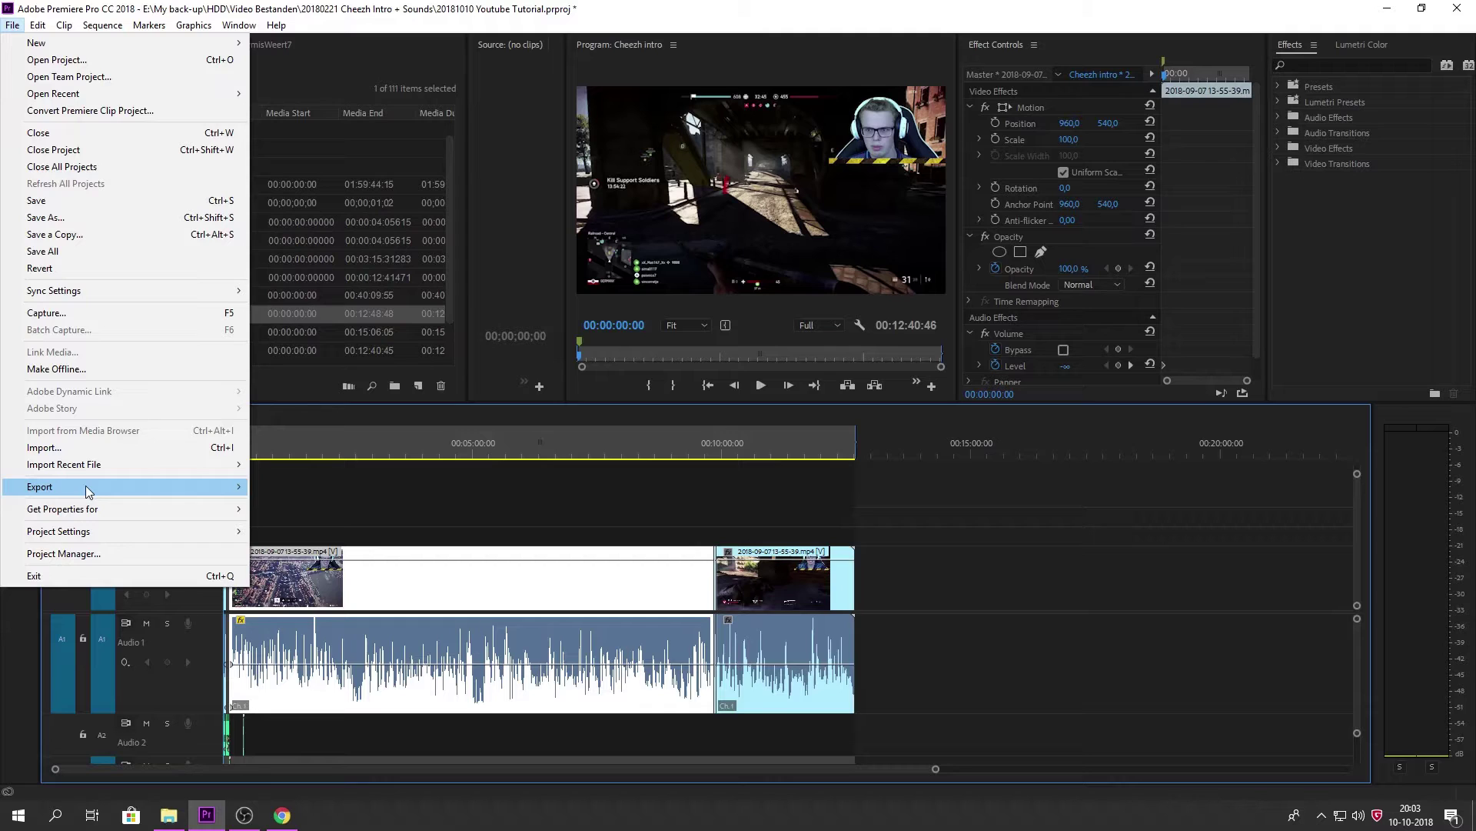
pyautogui.click(651, 629)
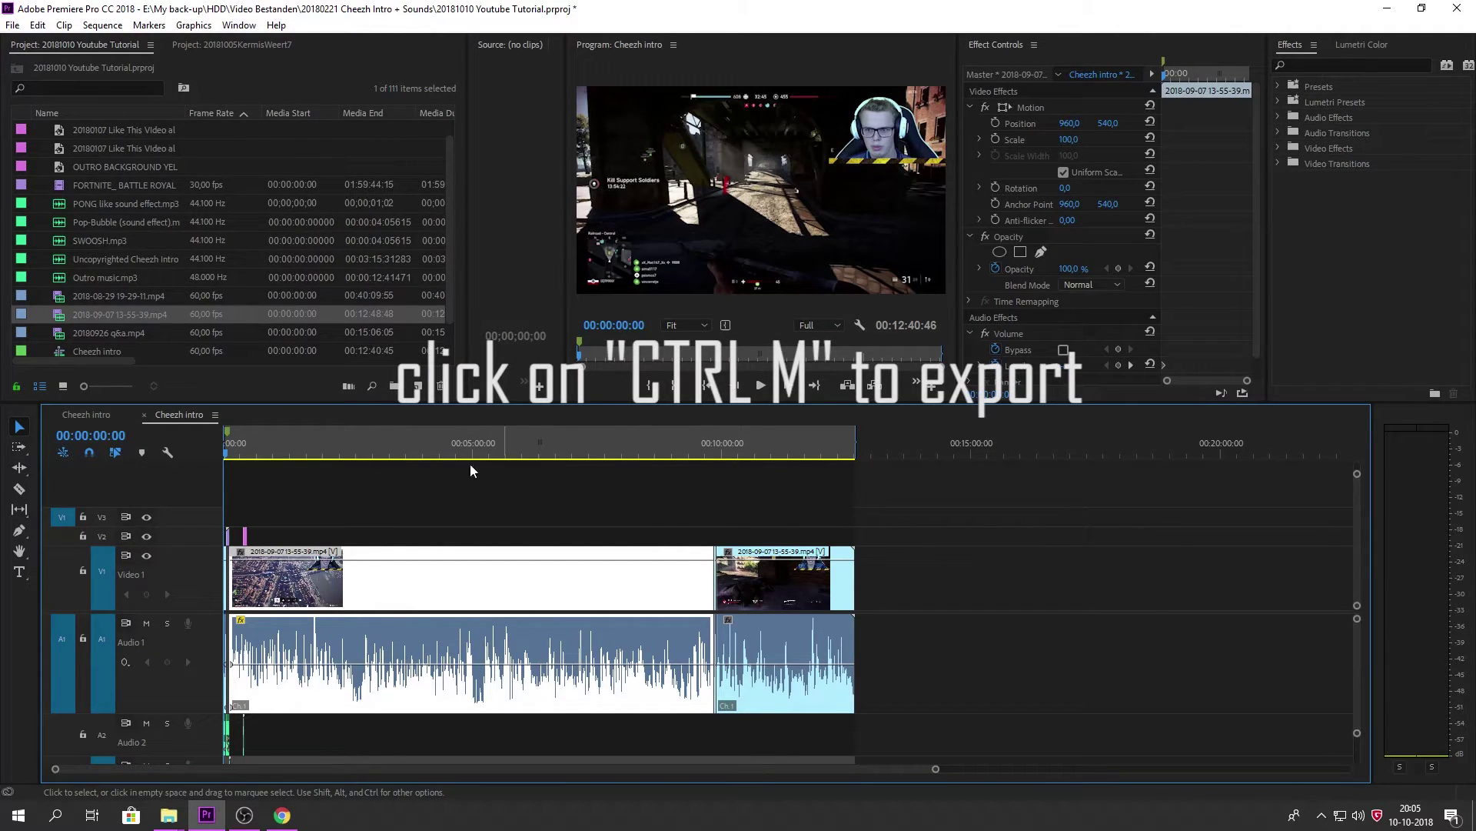
pyautogui.hotkey('ctrl', 'm')
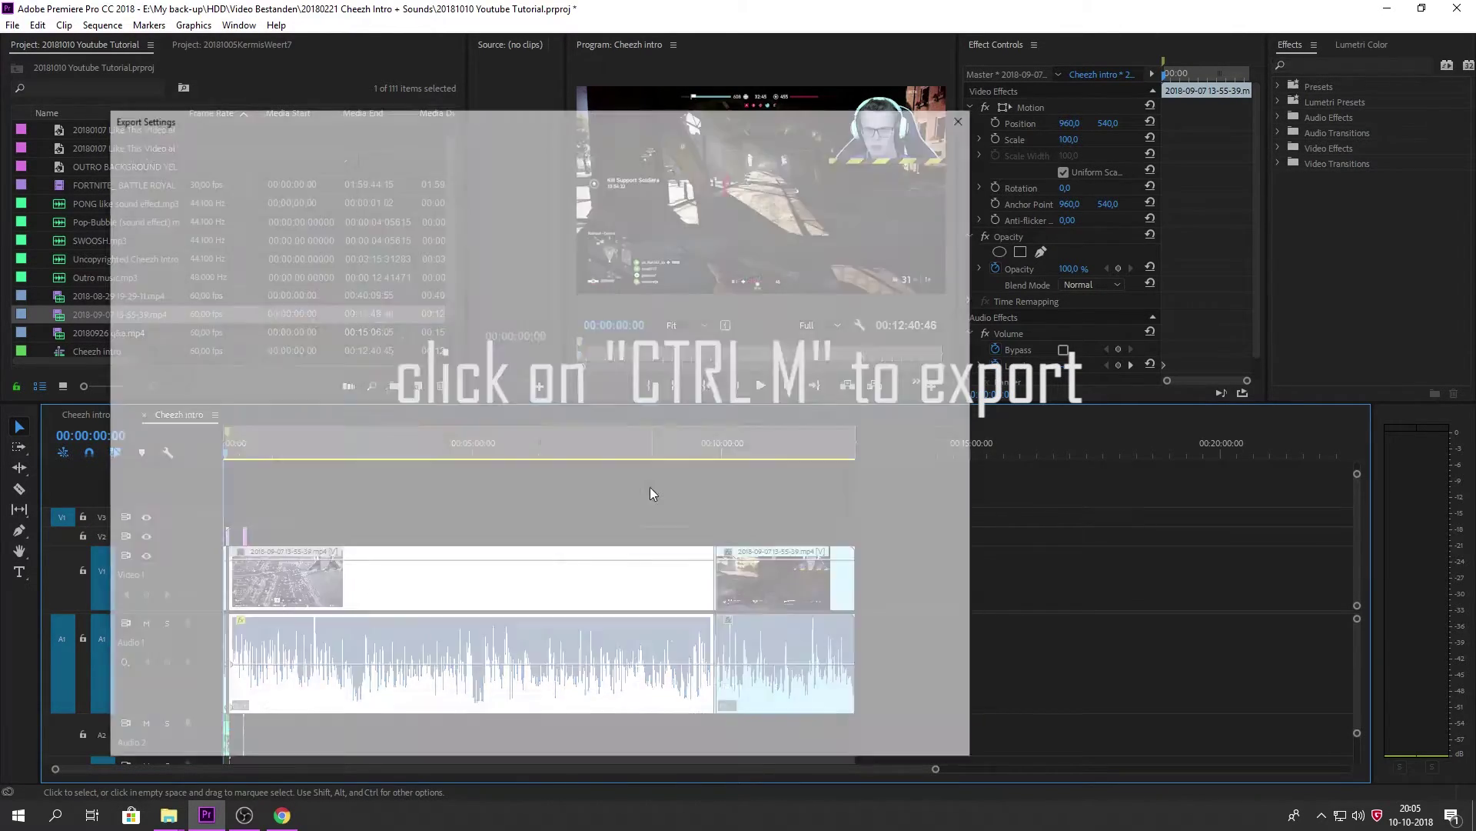
pyautogui.moveTo(113, 725)
pyautogui.mouseDown()
pyautogui.moveTo(592, 727)
pyautogui.moveTo(115, 741)
pyautogui.mouseUp()
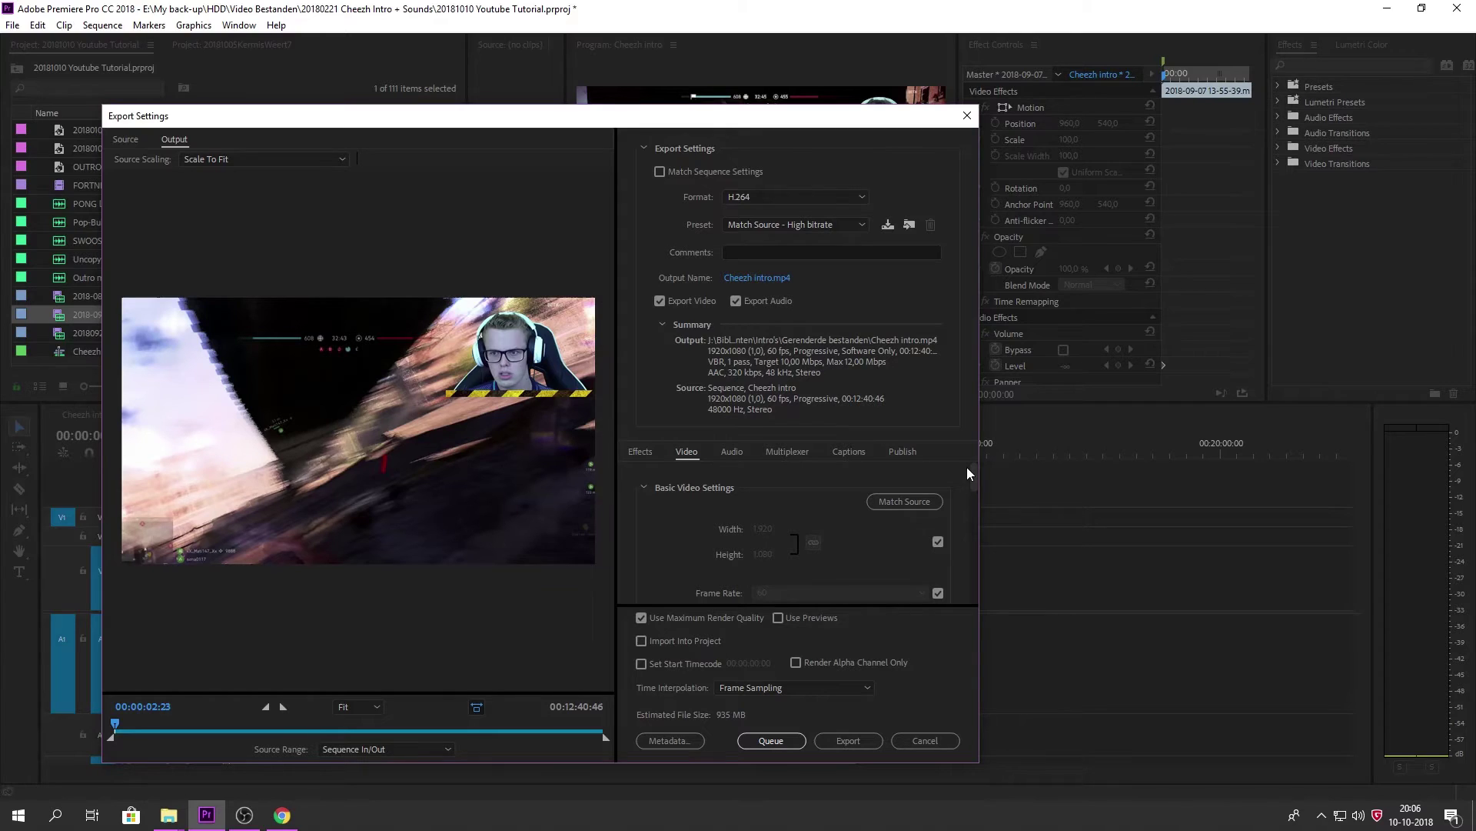
pyautogui.hotkey('alt', 'Tab')
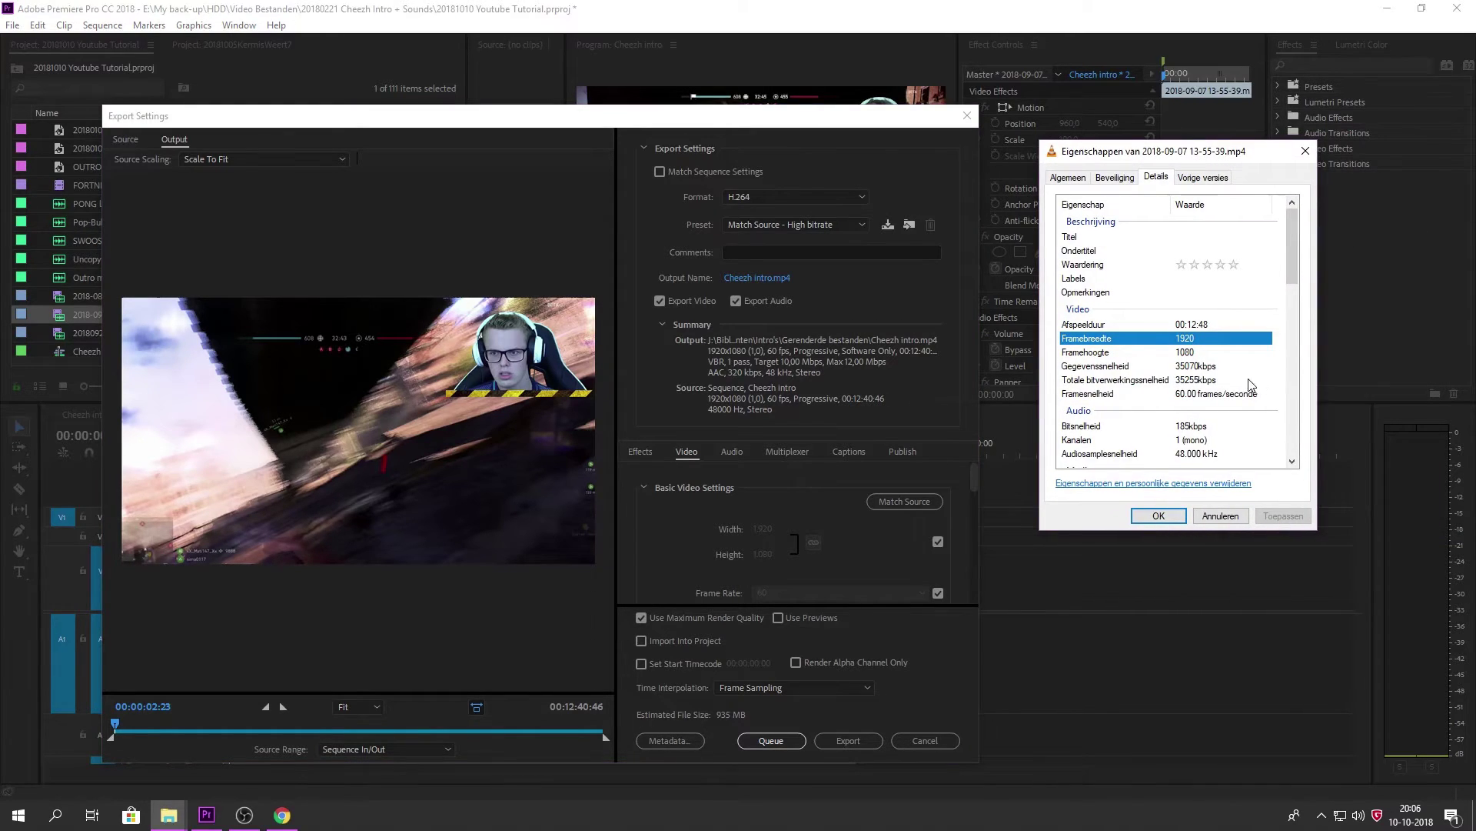
pyautogui.click(1186, 360)
pyautogui.click(1200, 394)
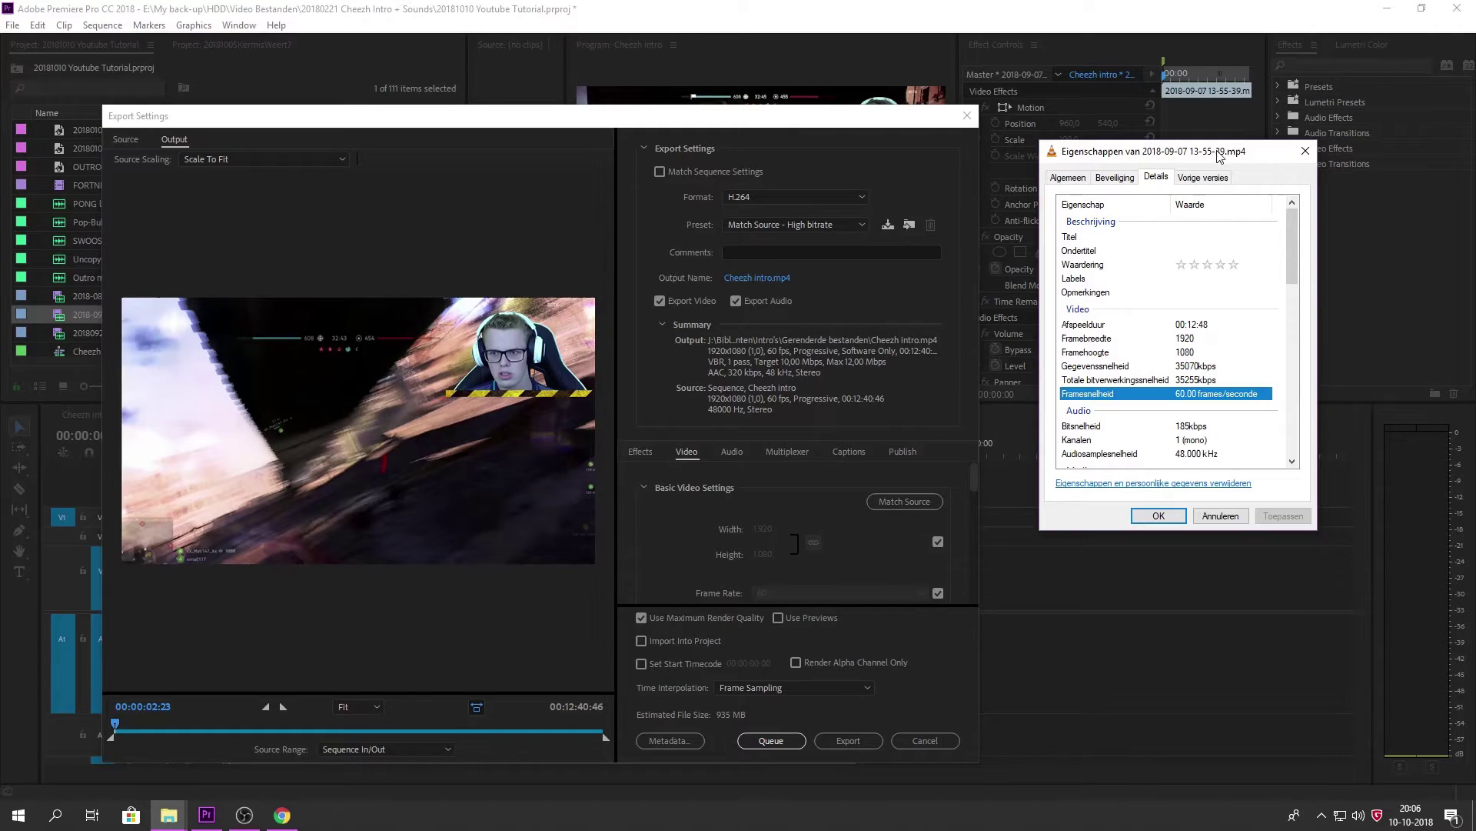
pyautogui.click(1305, 150)
pyautogui.click(784, 520)
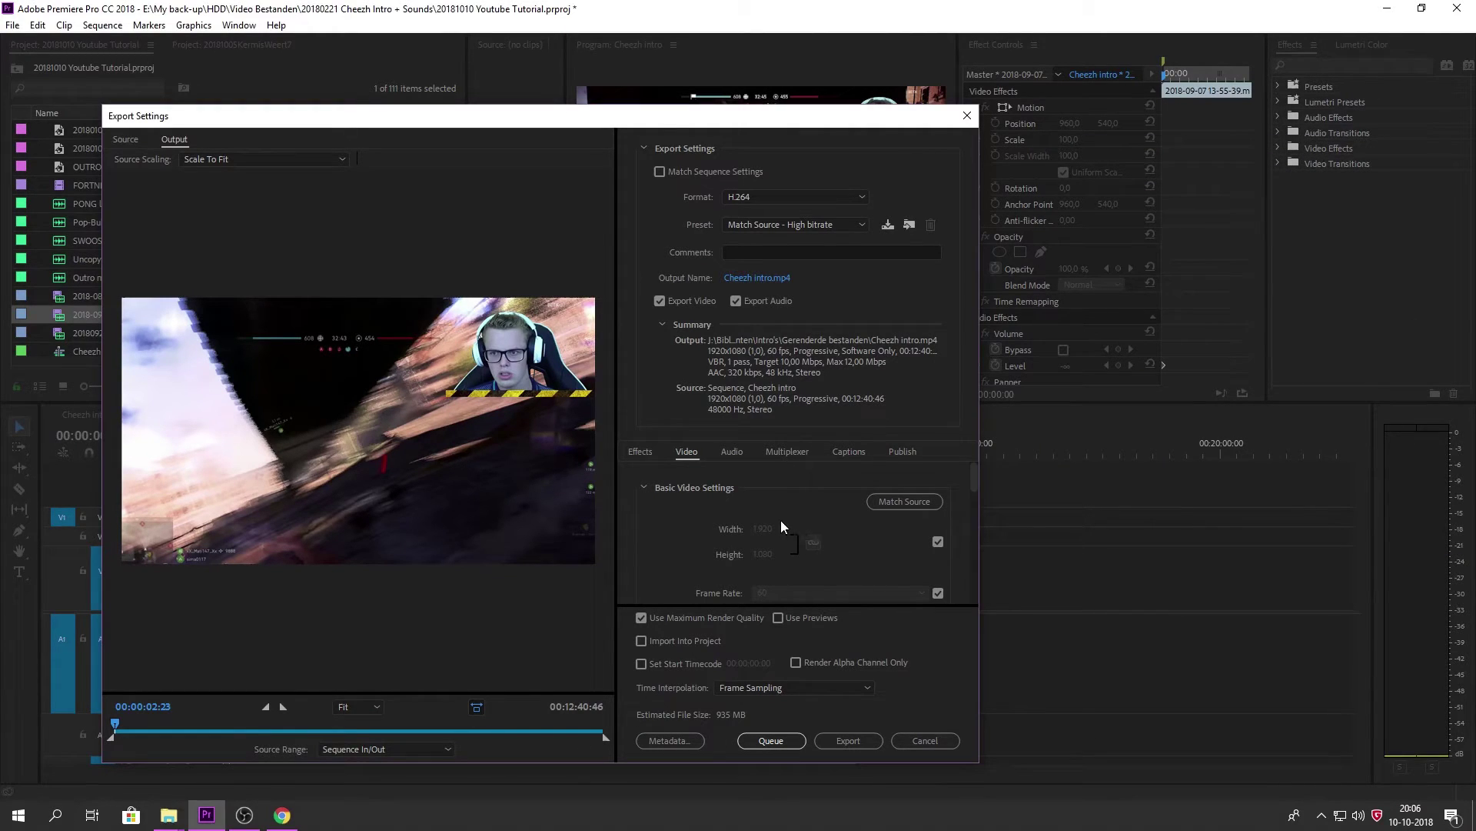
# Step: Enable Render at Maximum Depth in the basic video settings, keeping the field order matched to the source
pyautogui.moveTo(974, 482); pyautogui.dragTo(976, 491)
pyautogui.scroll(-1, 765, 545)
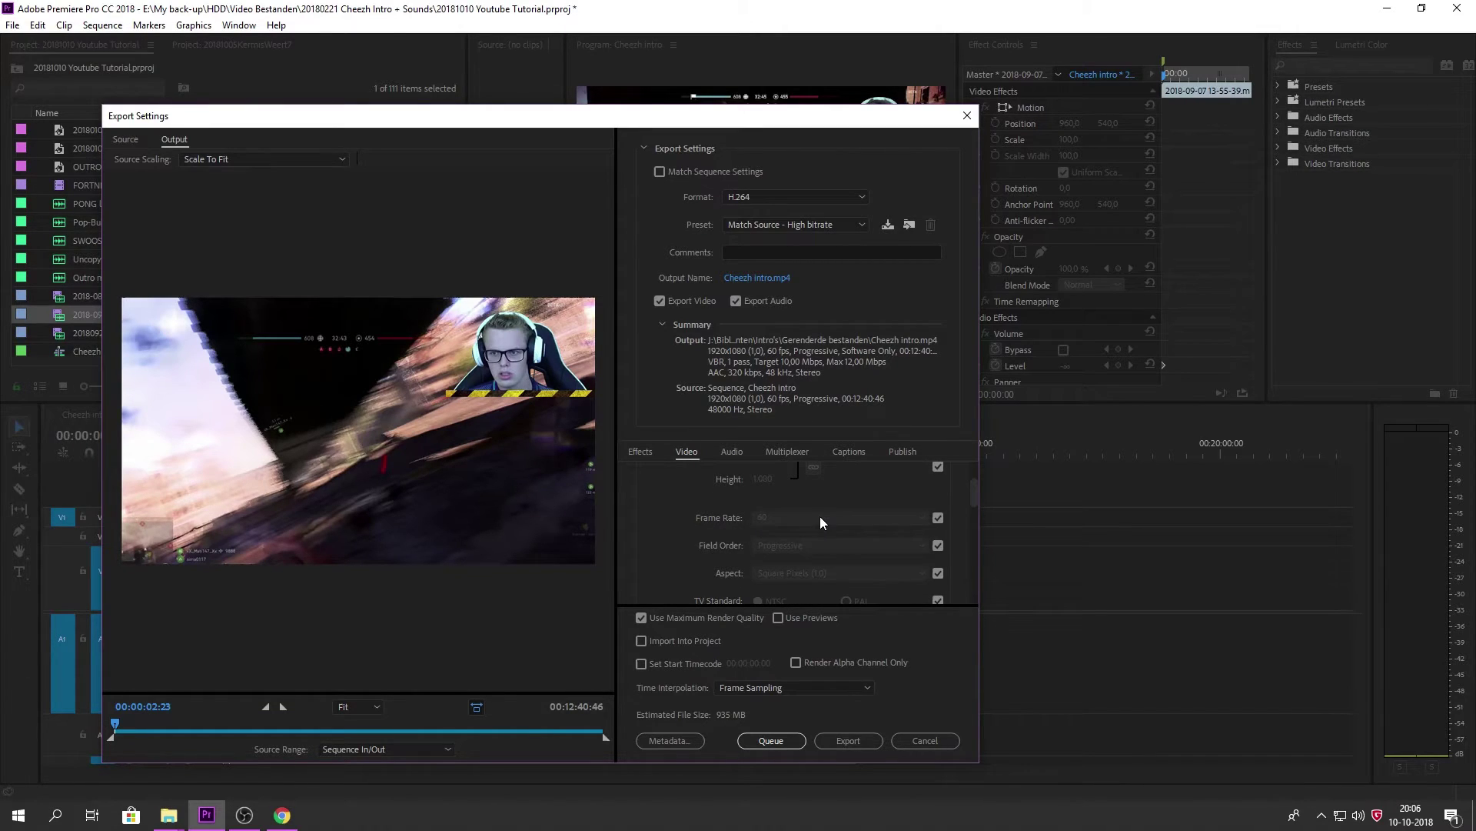
pyautogui.click(938, 546)
pyautogui.click(938, 546)
pyautogui.moveTo(976, 491); pyautogui.dragTo(975, 514)
pyautogui.click(686, 511)
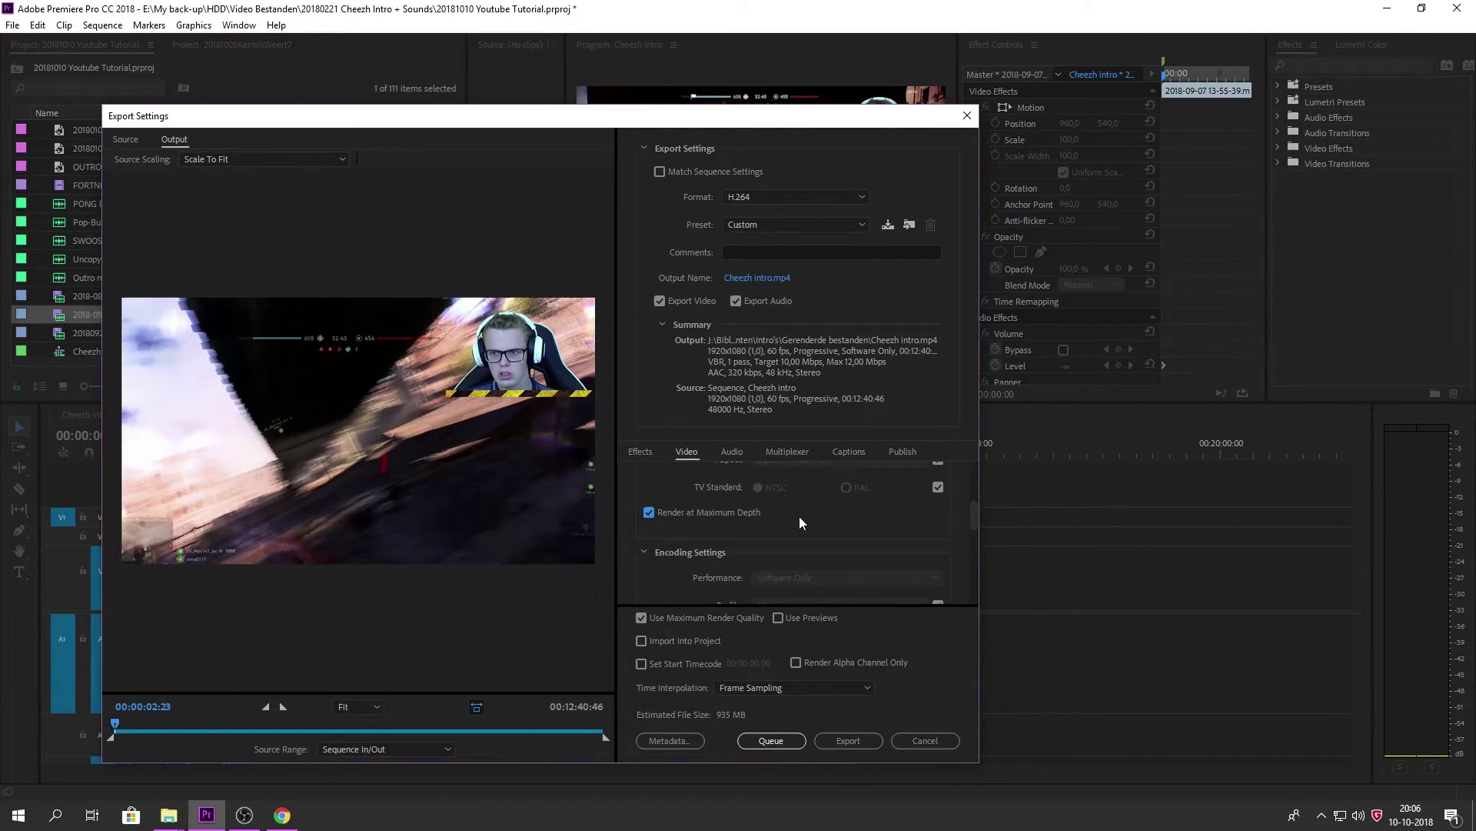
# Step: Set the bitrate encoding to CBR in the export's bitrate settings
pyautogui.moveTo(976, 518)
pyautogui.mouseDown()
pyautogui.moveTo(980, 560)
pyautogui.moveTo(979, 515)
pyautogui.mouseUp()
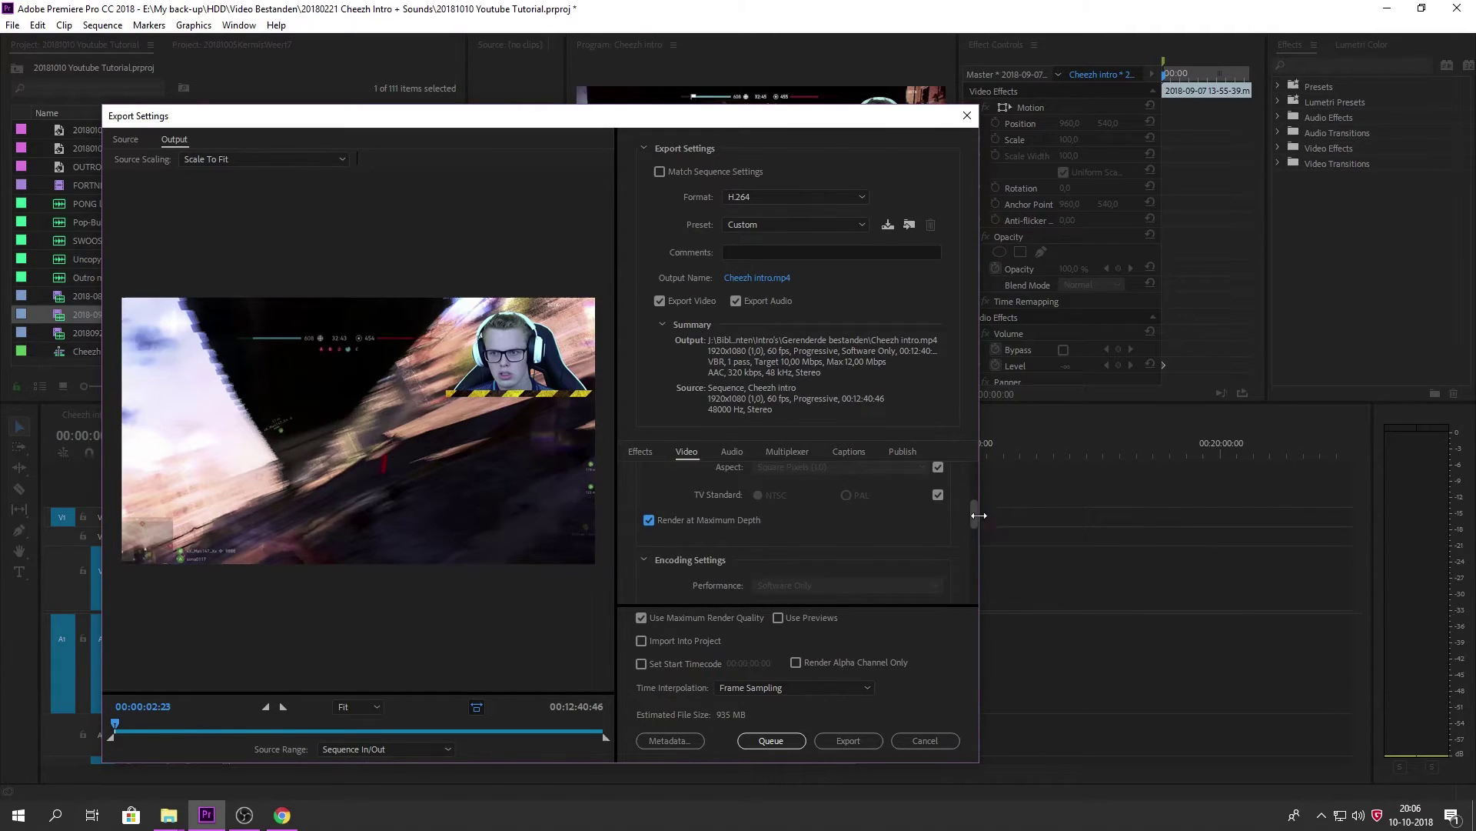
pyautogui.moveTo(975, 519); pyautogui.dragTo(979, 556)
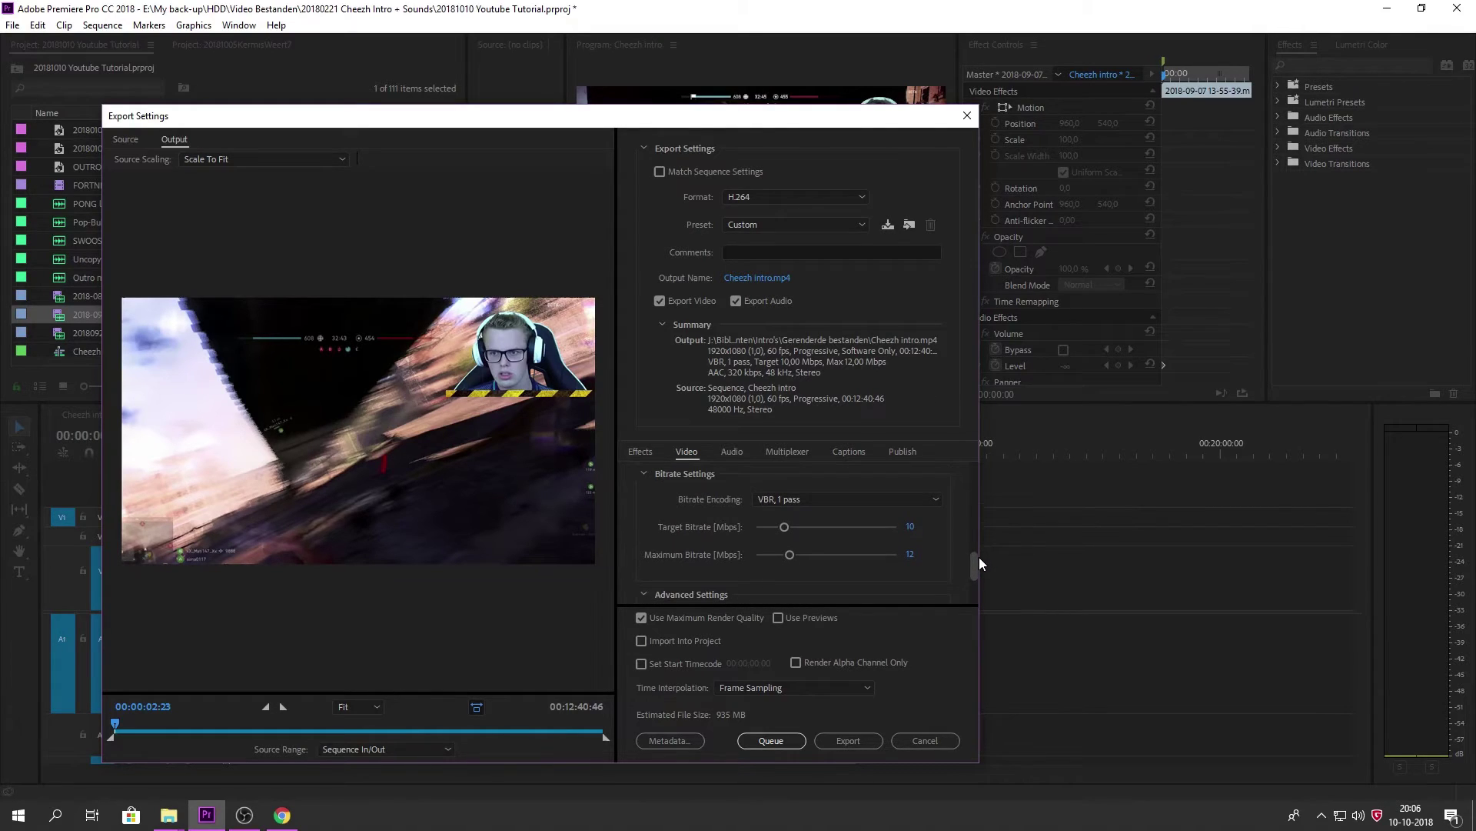
pyautogui.click(807, 505)
pyautogui.click(798, 518)
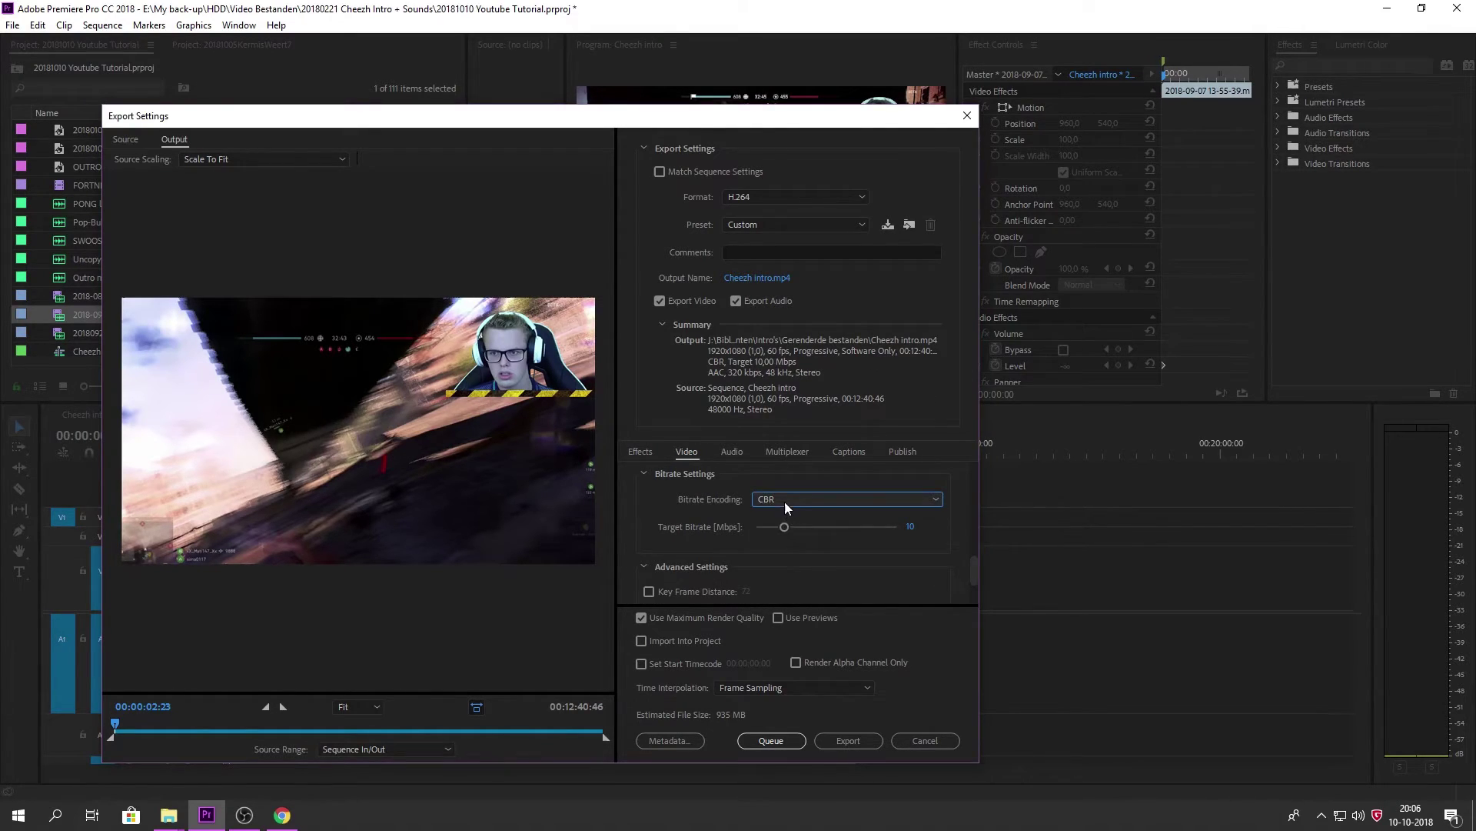
pyautogui.click(784, 501)
pyautogui.click(790, 532)
# Step: Look up the recording's data rate in its file properties and set the export's target bitrate to 35 Mbps
pyautogui.press('super+e')
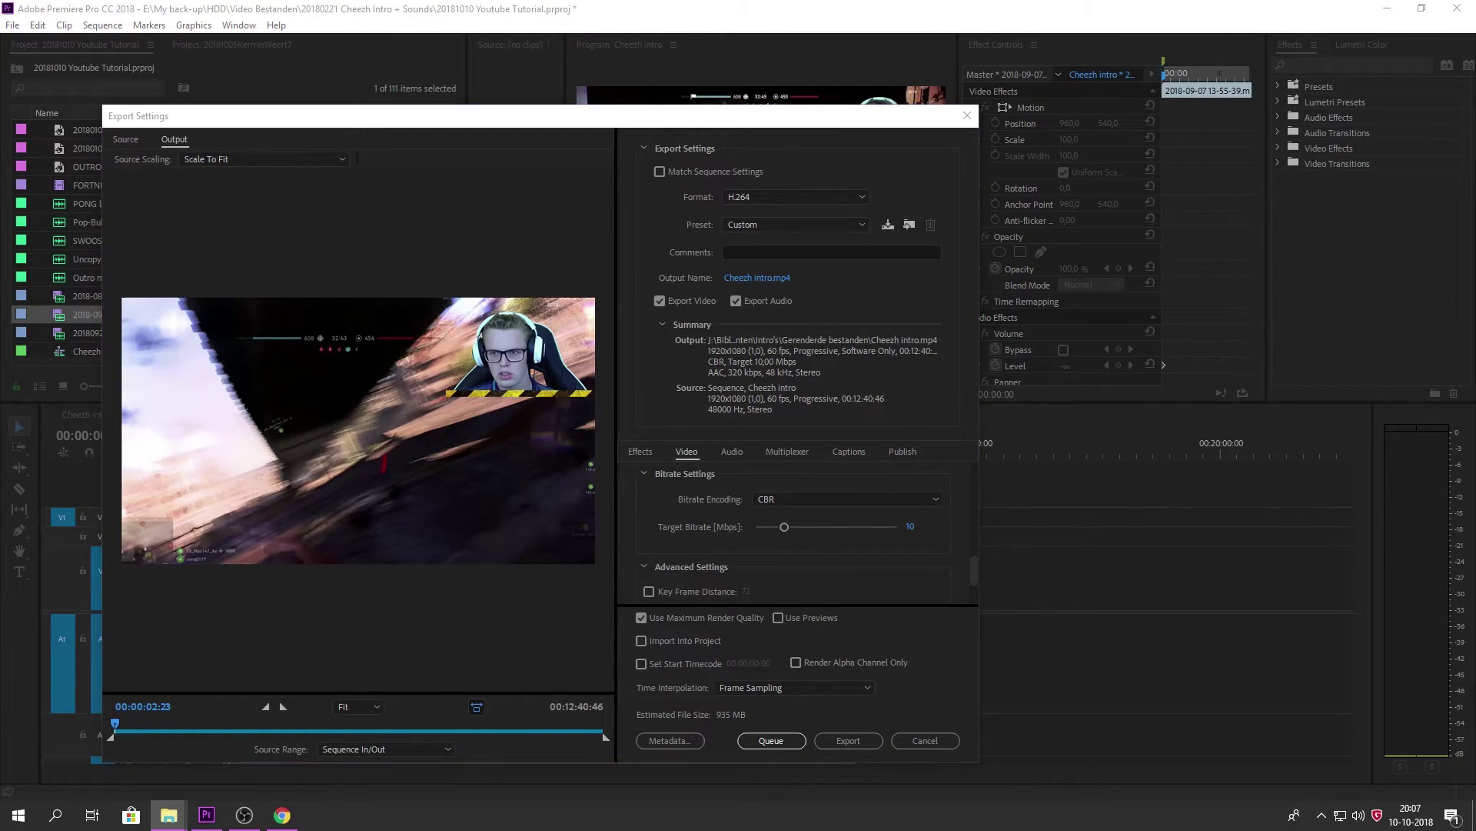
pyautogui.hotkey('alt', 'Return')
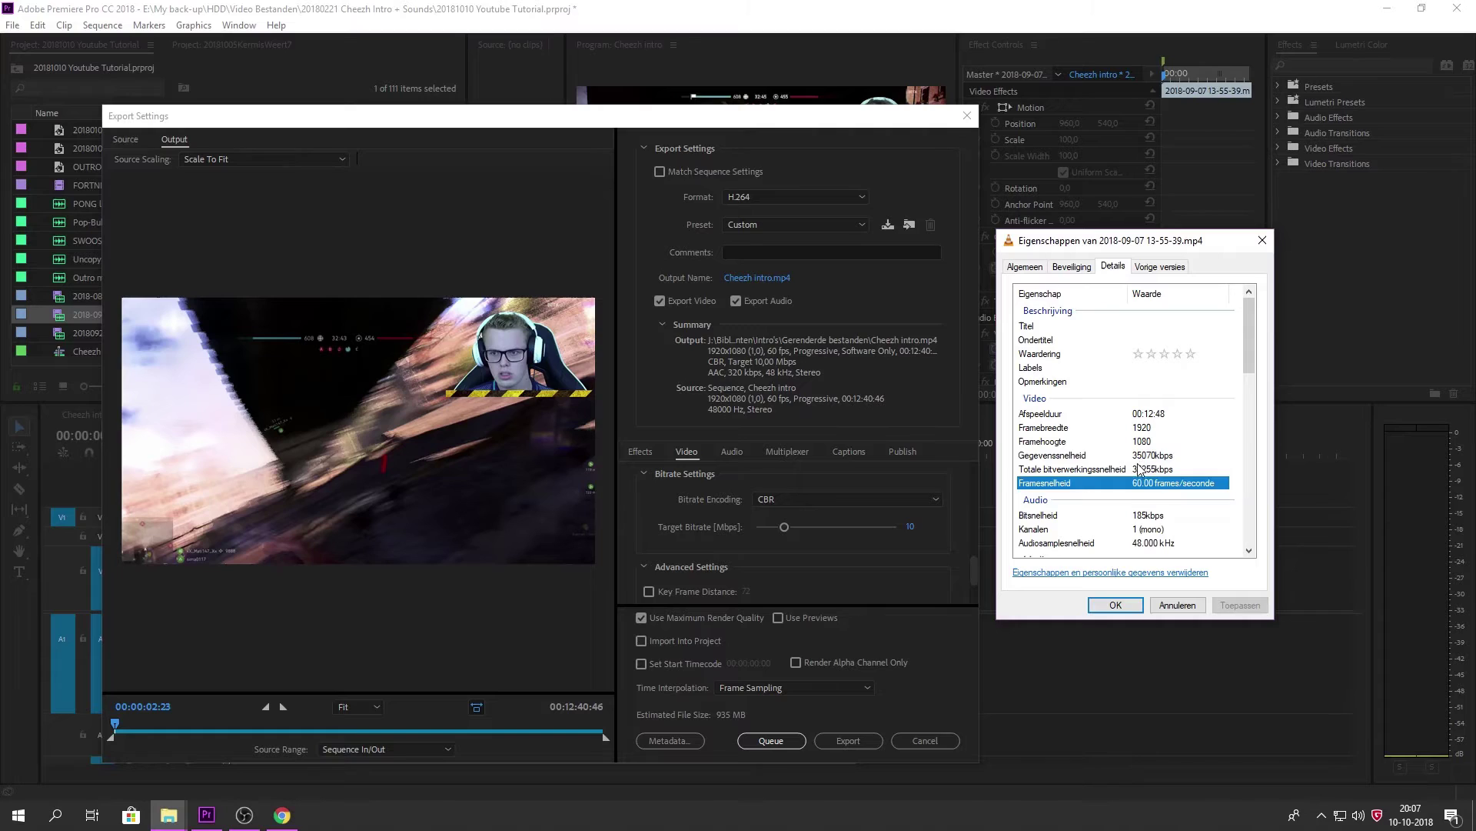
pyautogui.click(1066, 457)
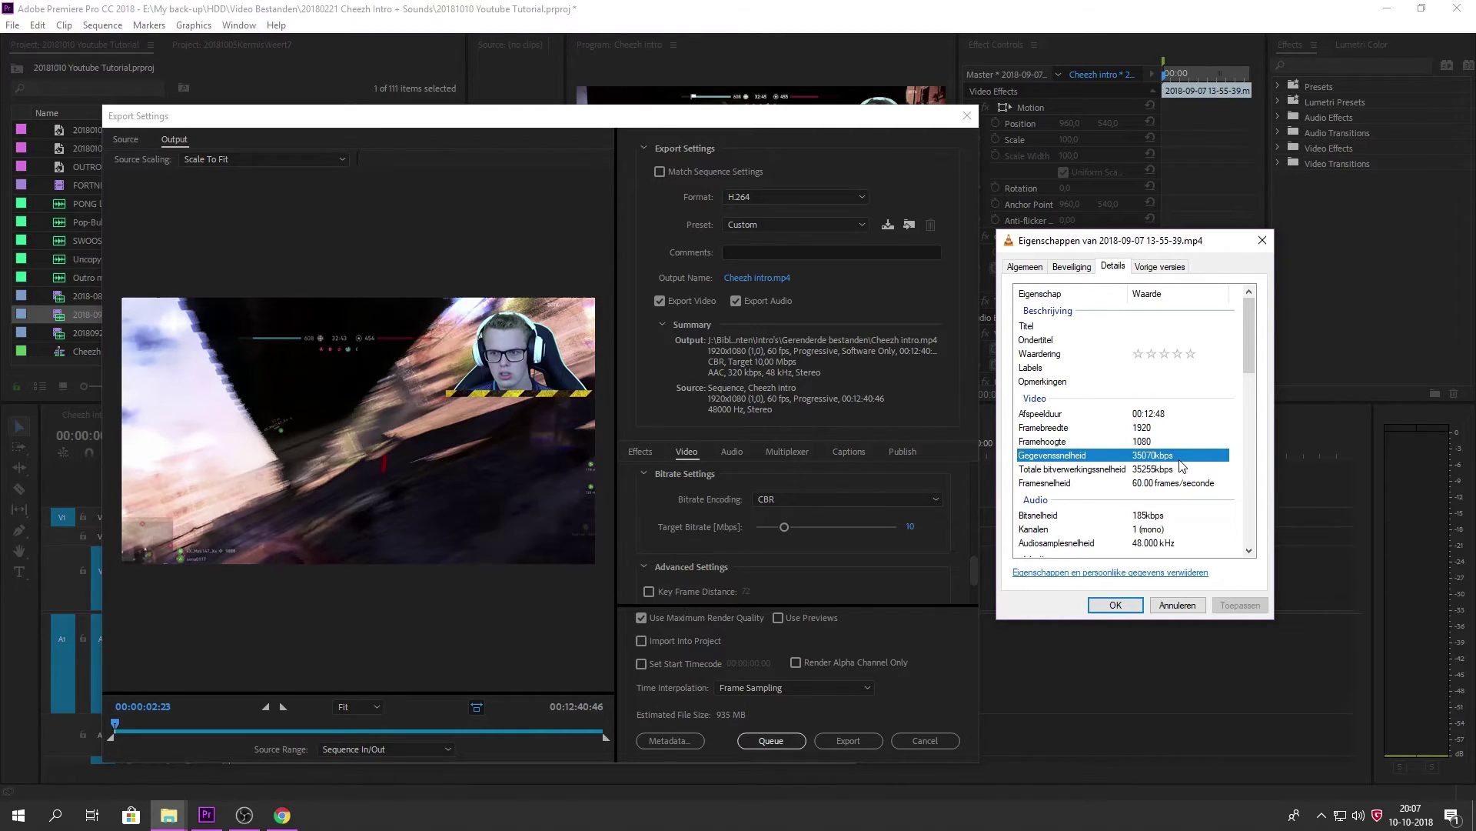
pyautogui.click(913, 529)
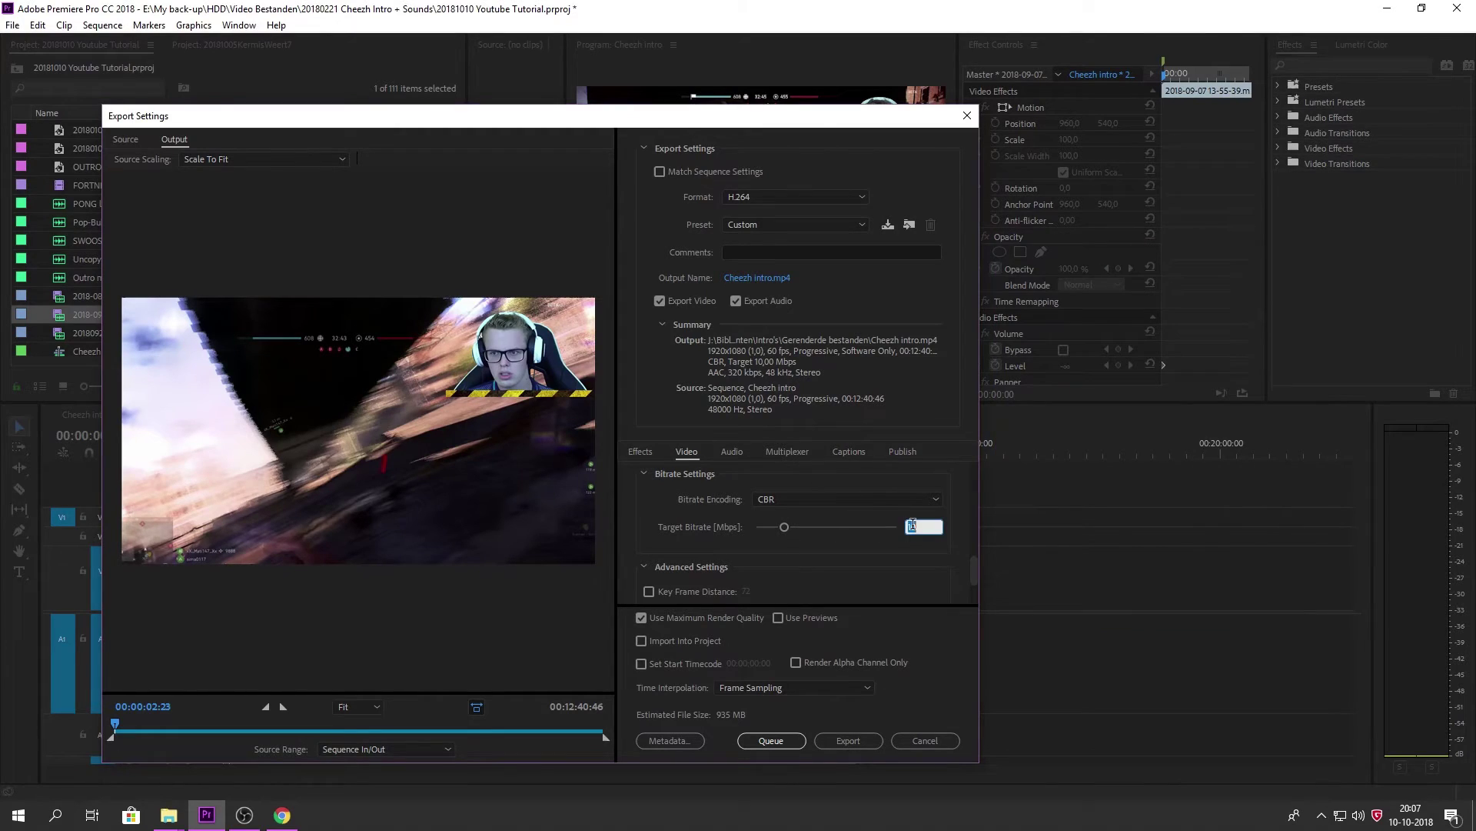
pyautogui.write('35')
pyautogui.press('Return')
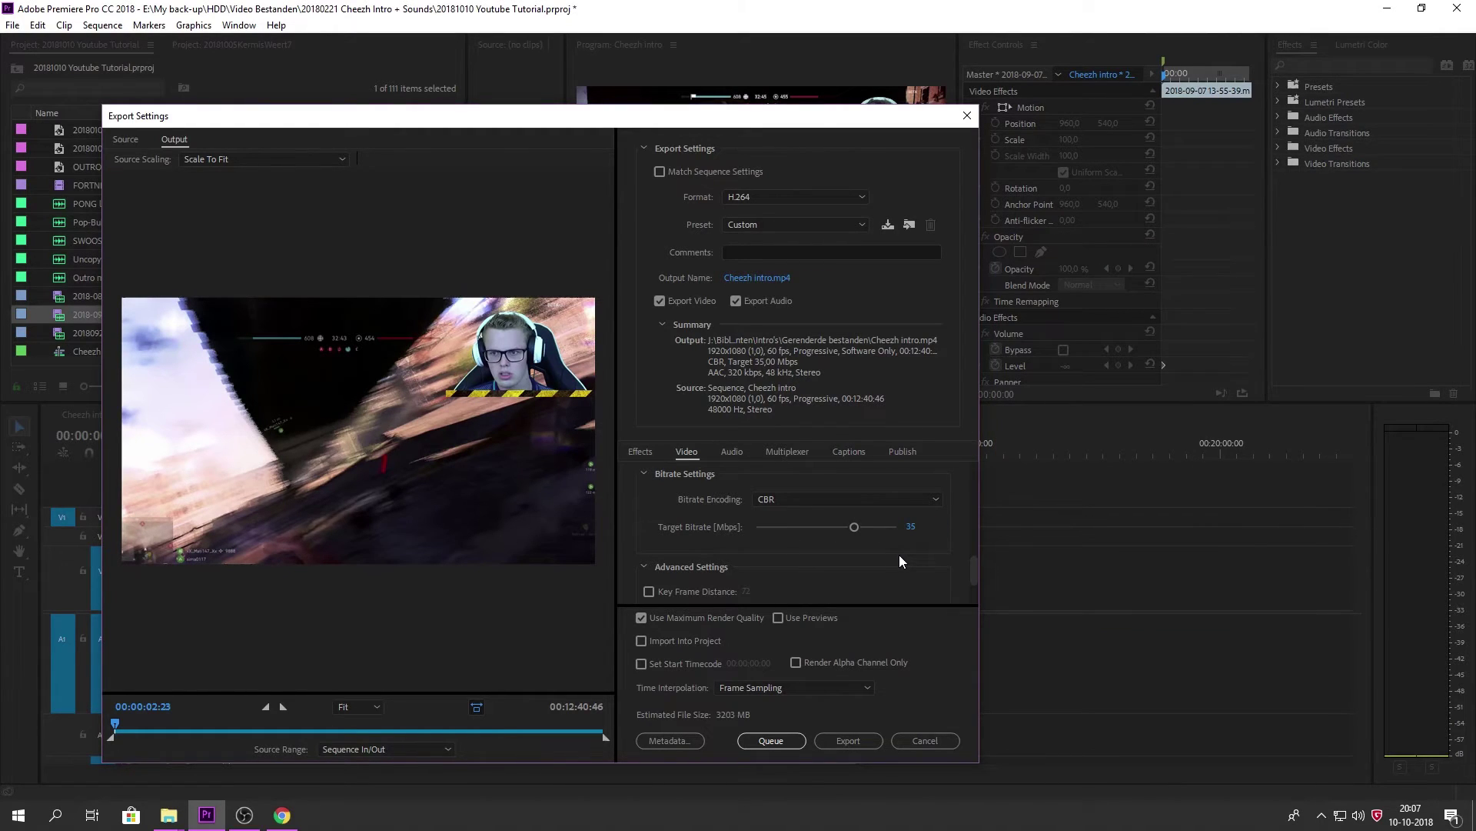
# Step: Compare the data rate in the recording's file properties with the target bitrate in the export settings
pyautogui.moveTo(168, 814)
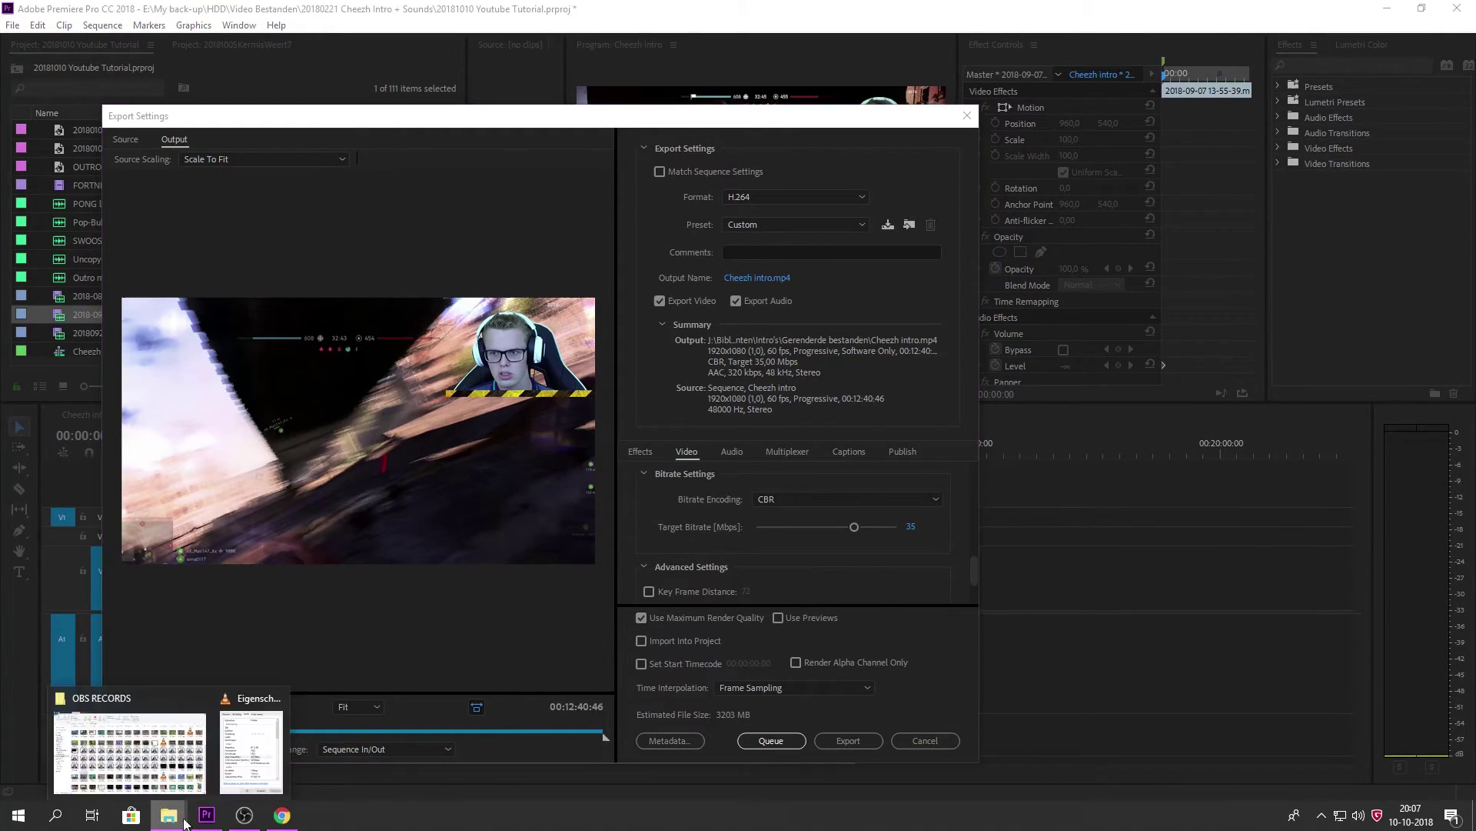
pyautogui.click(256, 765)
pyautogui.click(901, 560)
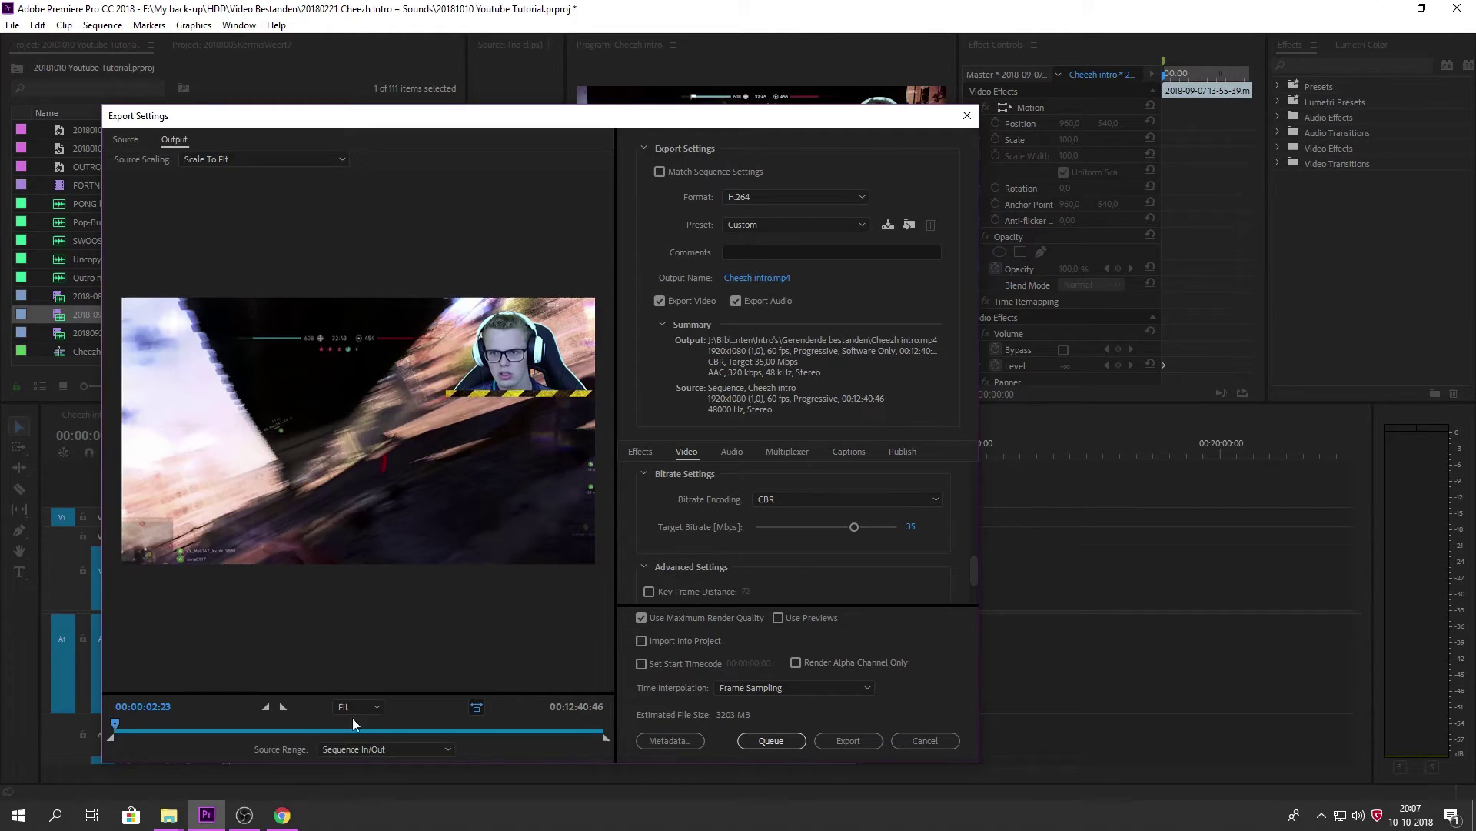
pyautogui.moveTo(169, 815)
pyautogui.click(251, 743)
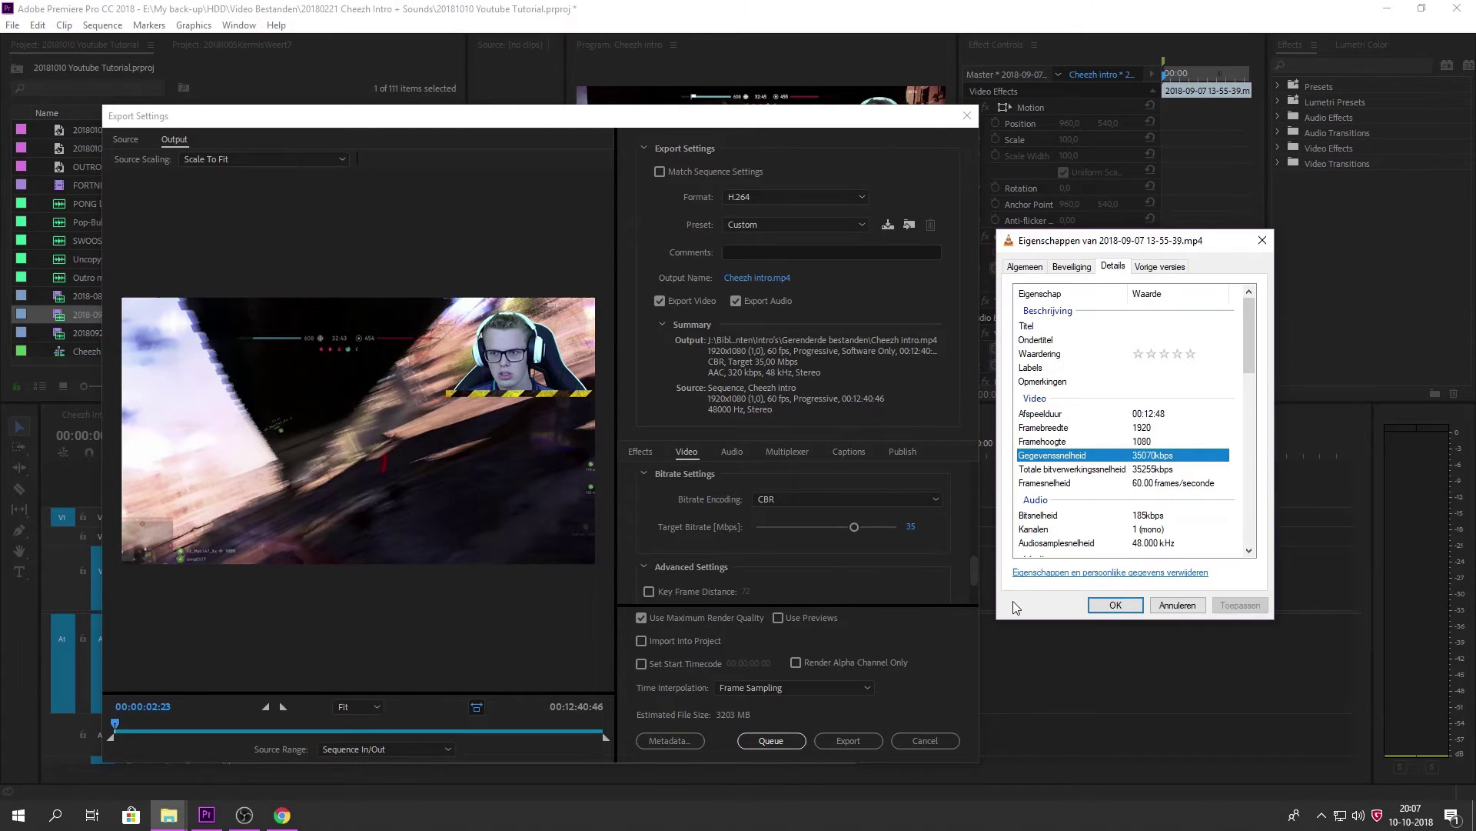
pyautogui.click(822, 575)
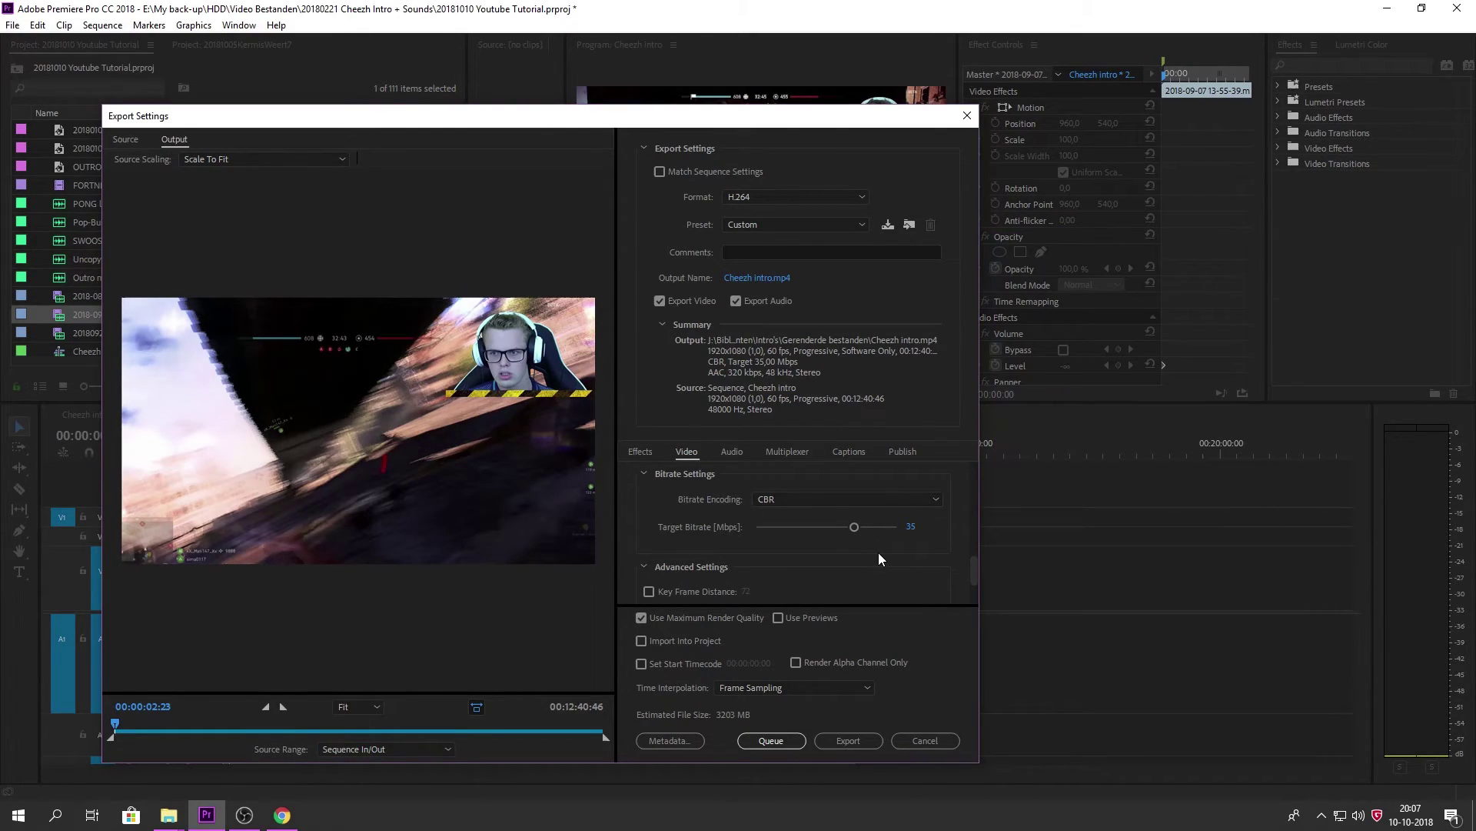
# Step: Name the output file 20181010YoutubeTutorial and save it in the Gerenderde bestanden folder
pyautogui.scroll(-1, 880, 557)
pyautogui.scroll(4, 762, 565)
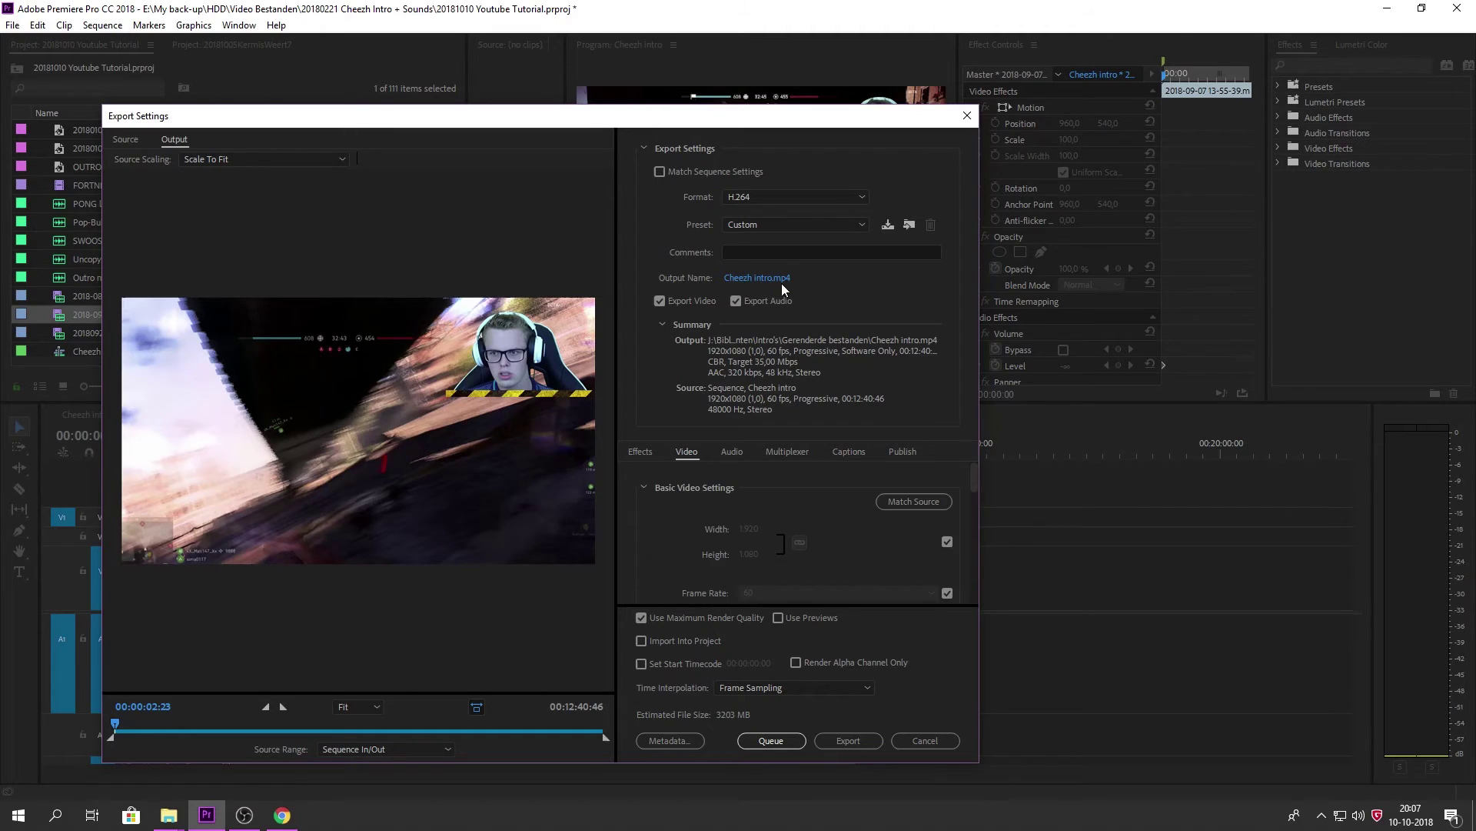
pyautogui.click(769, 278)
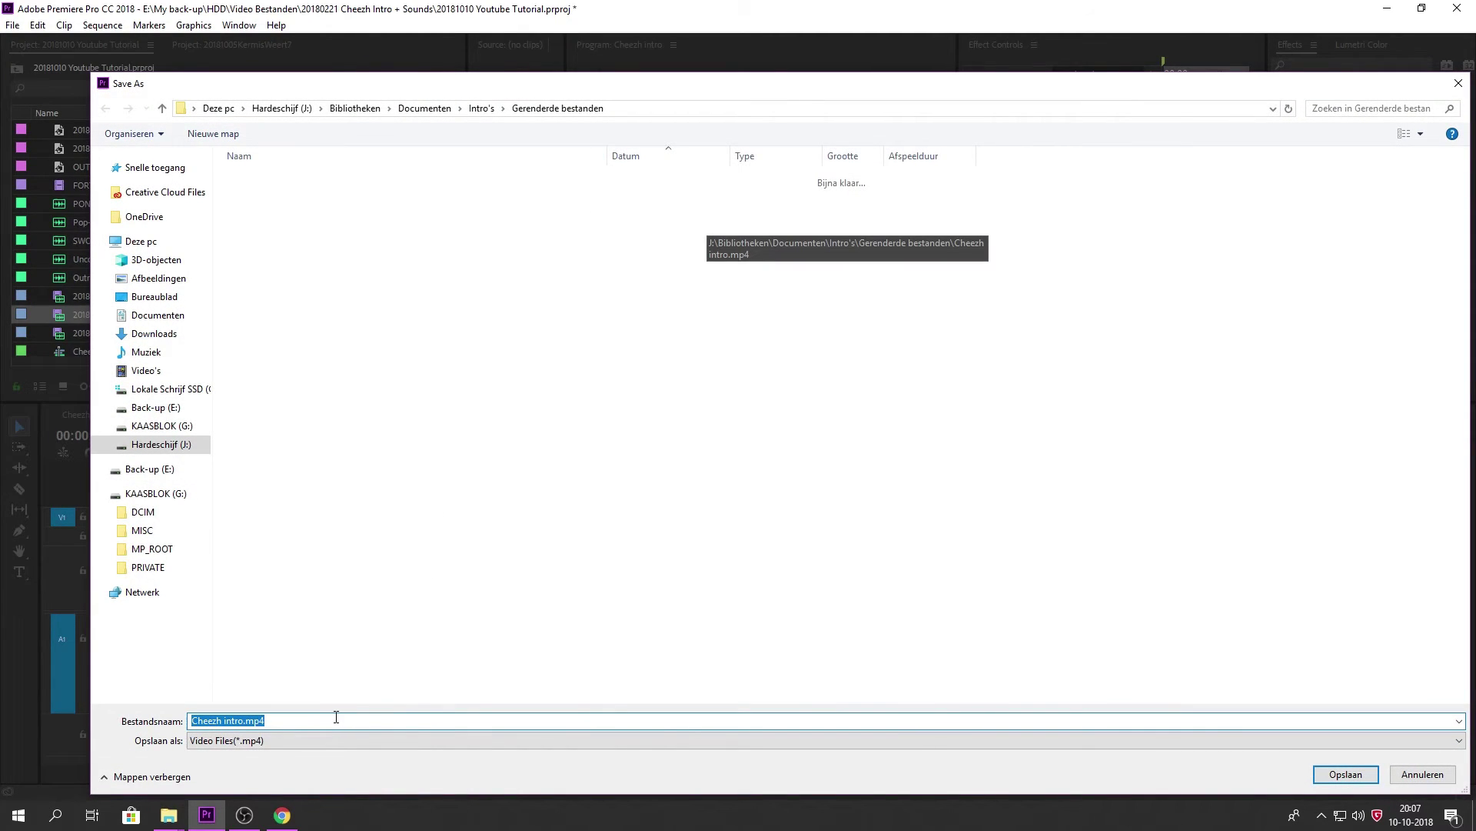
pyautogui.write('2018')
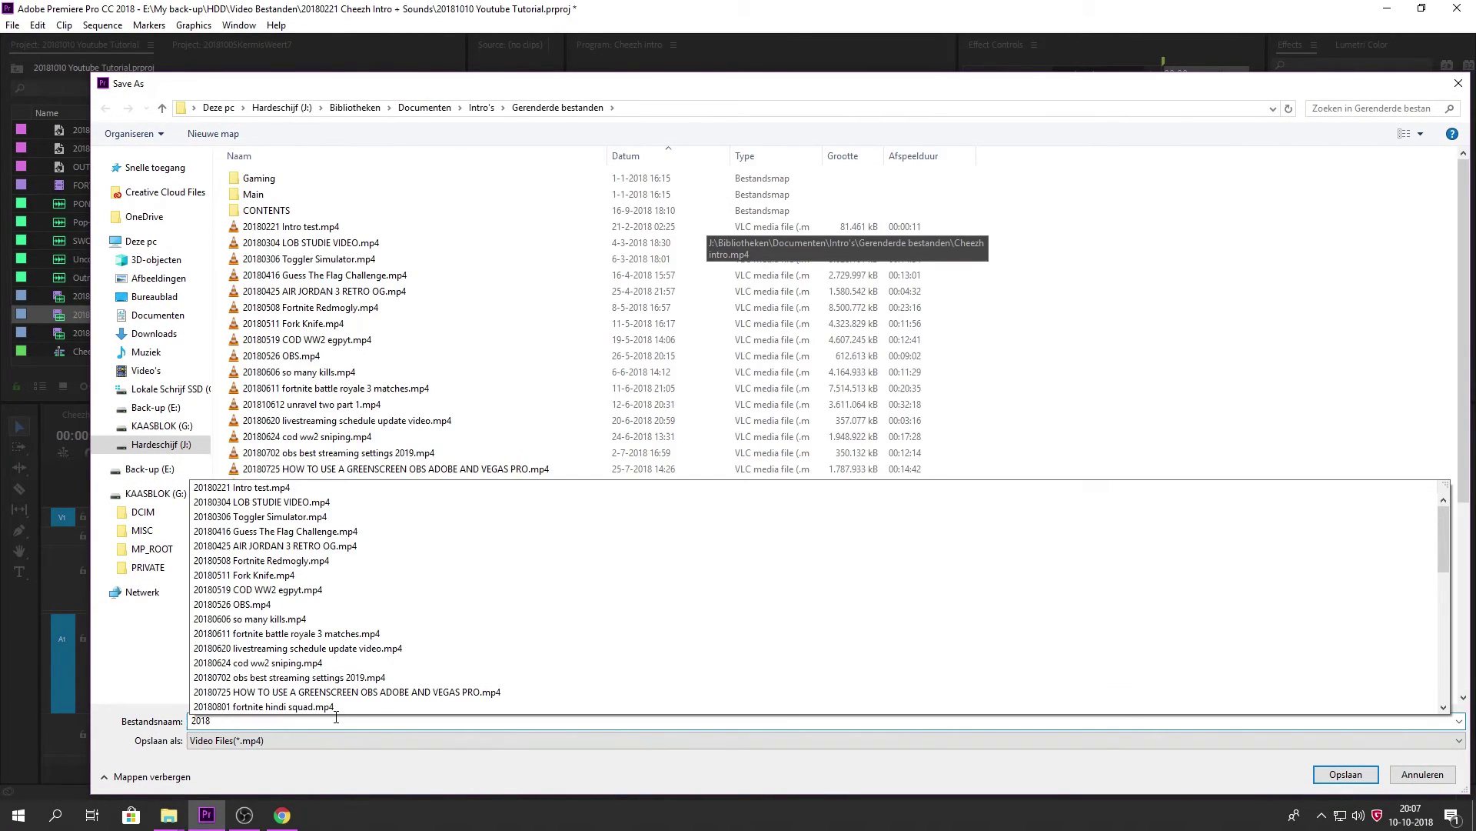
pyautogui.write('1010')
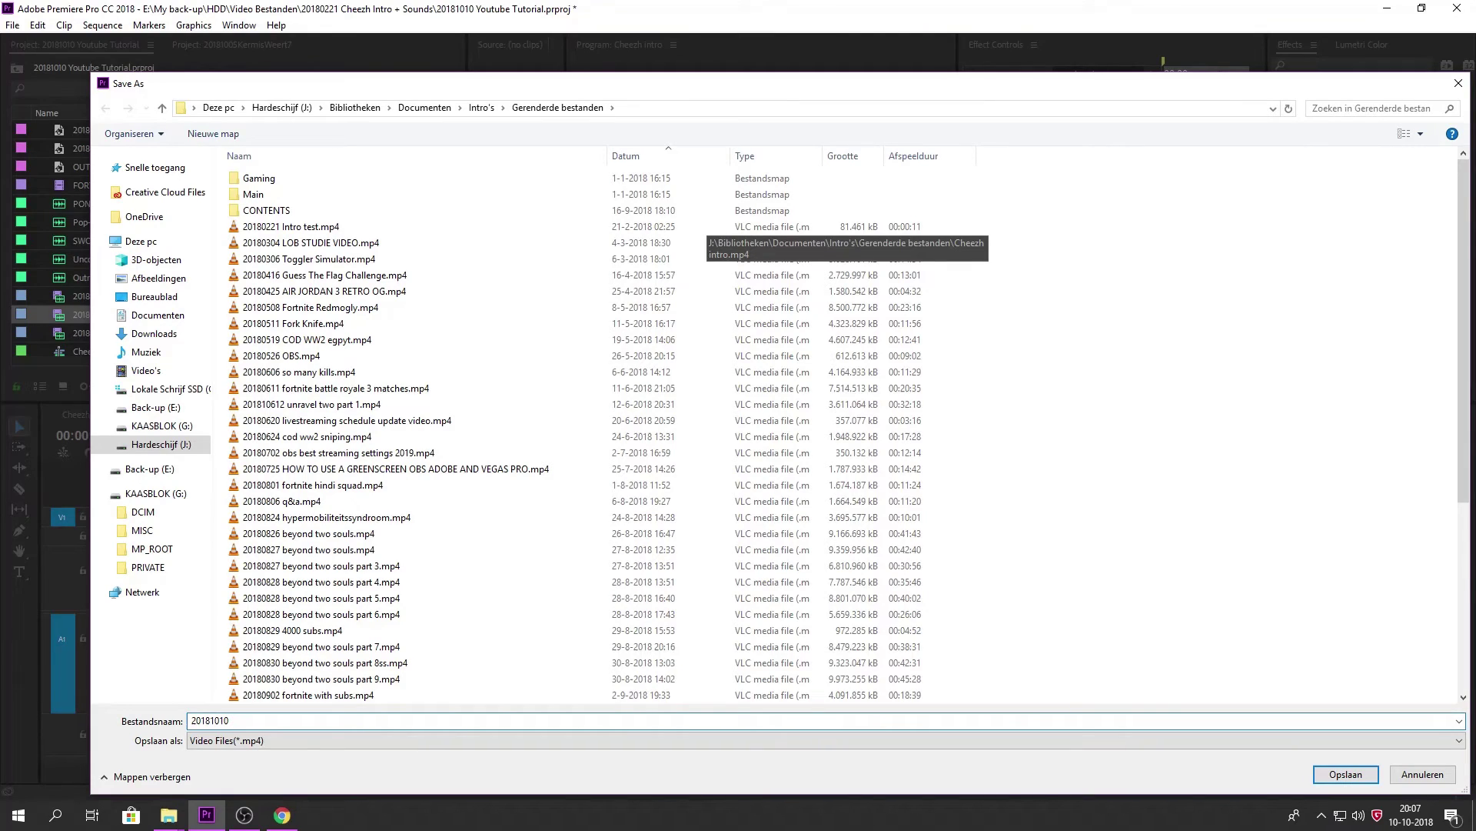
pyautogui.write('YoutubeTutorial')
pyautogui.press('Return')
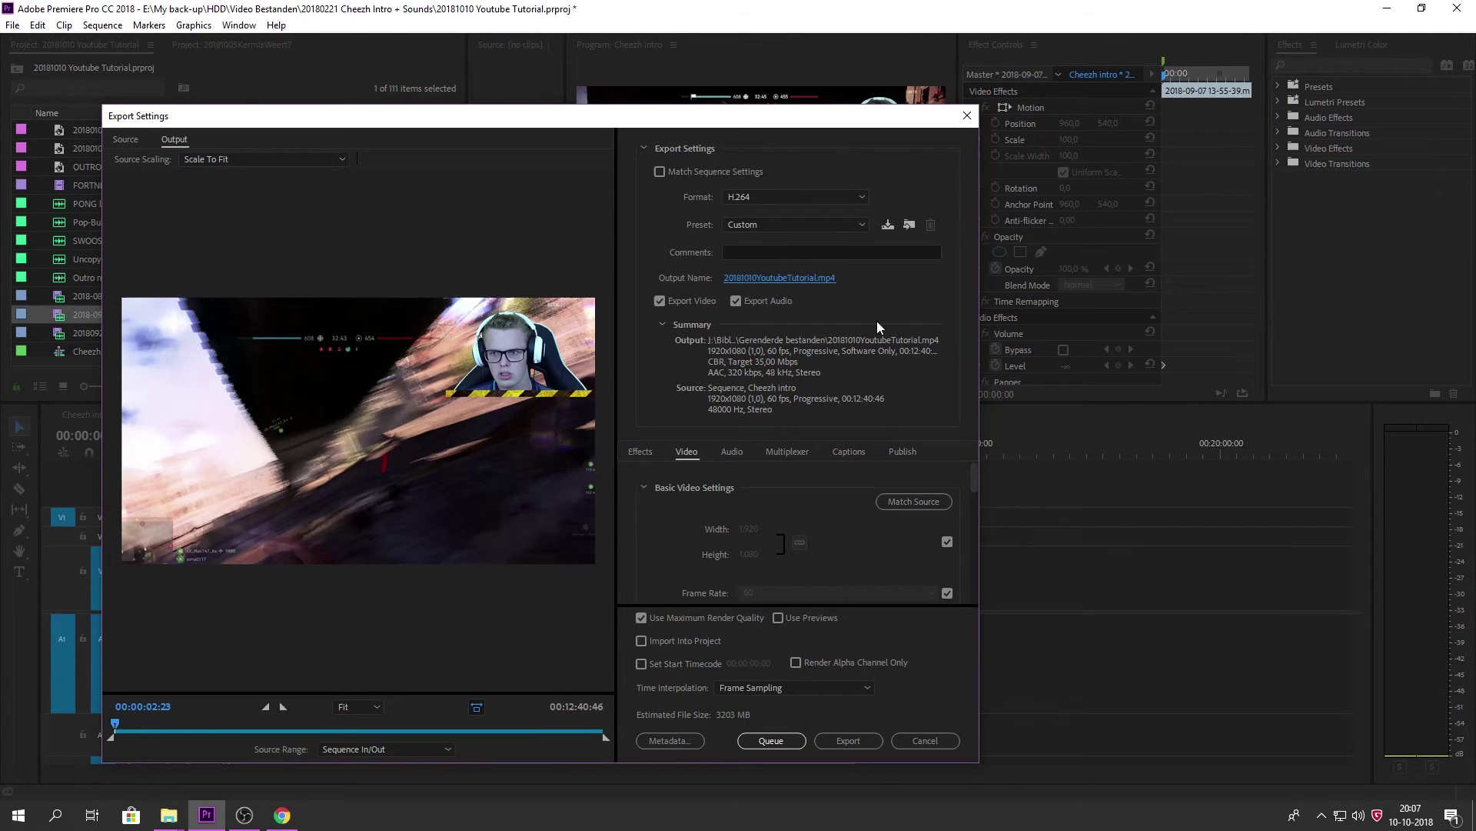
# Step: Review the video settings once more and start exporting the sequence, moving the encoding progress window aside
pyautogui.scroll(-2, 795, 520)
pyautogui.scroll(-5, 755, 501)
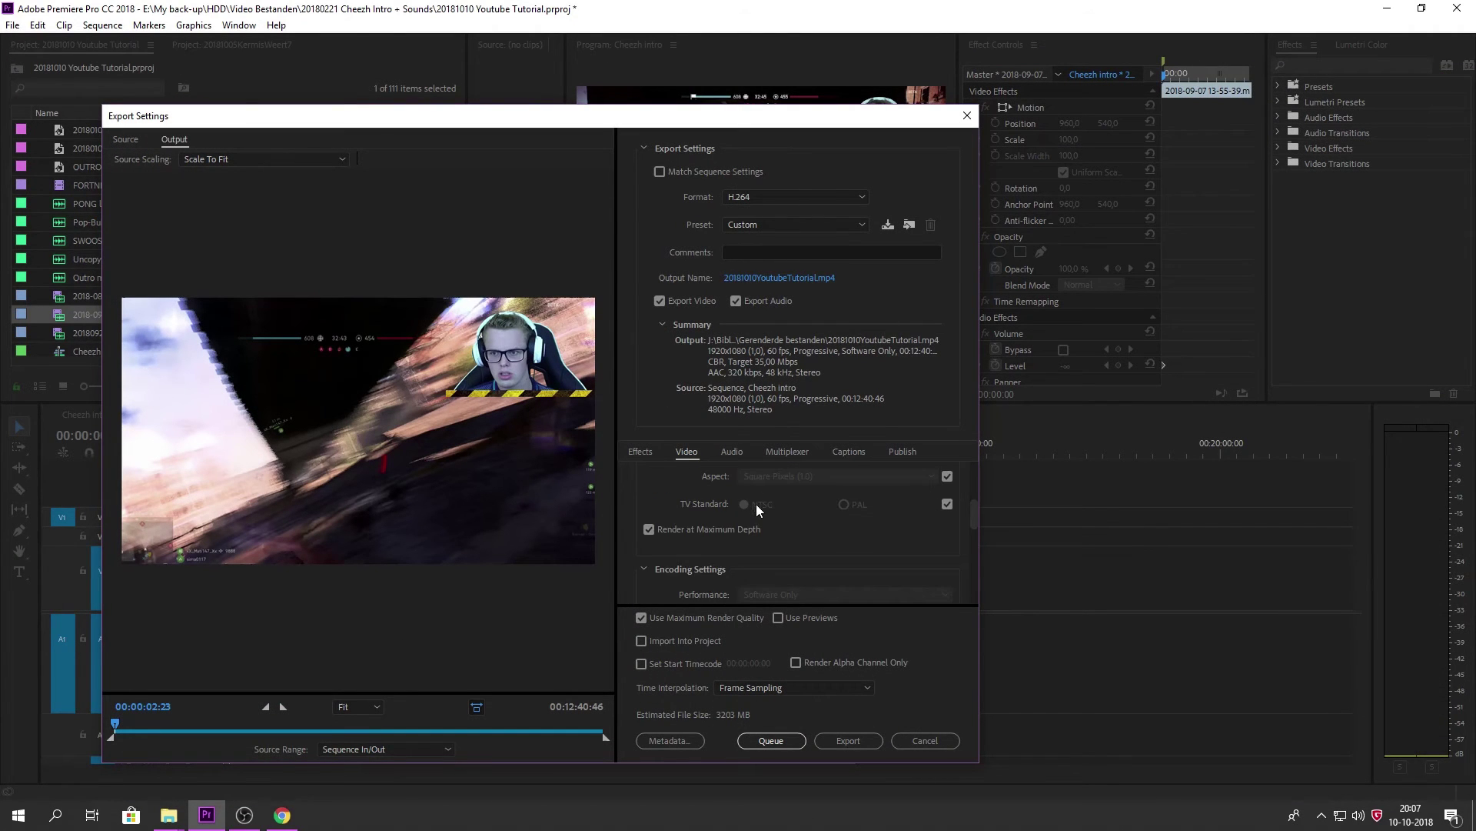
pyautogui.scroll(-3, 784, 543)
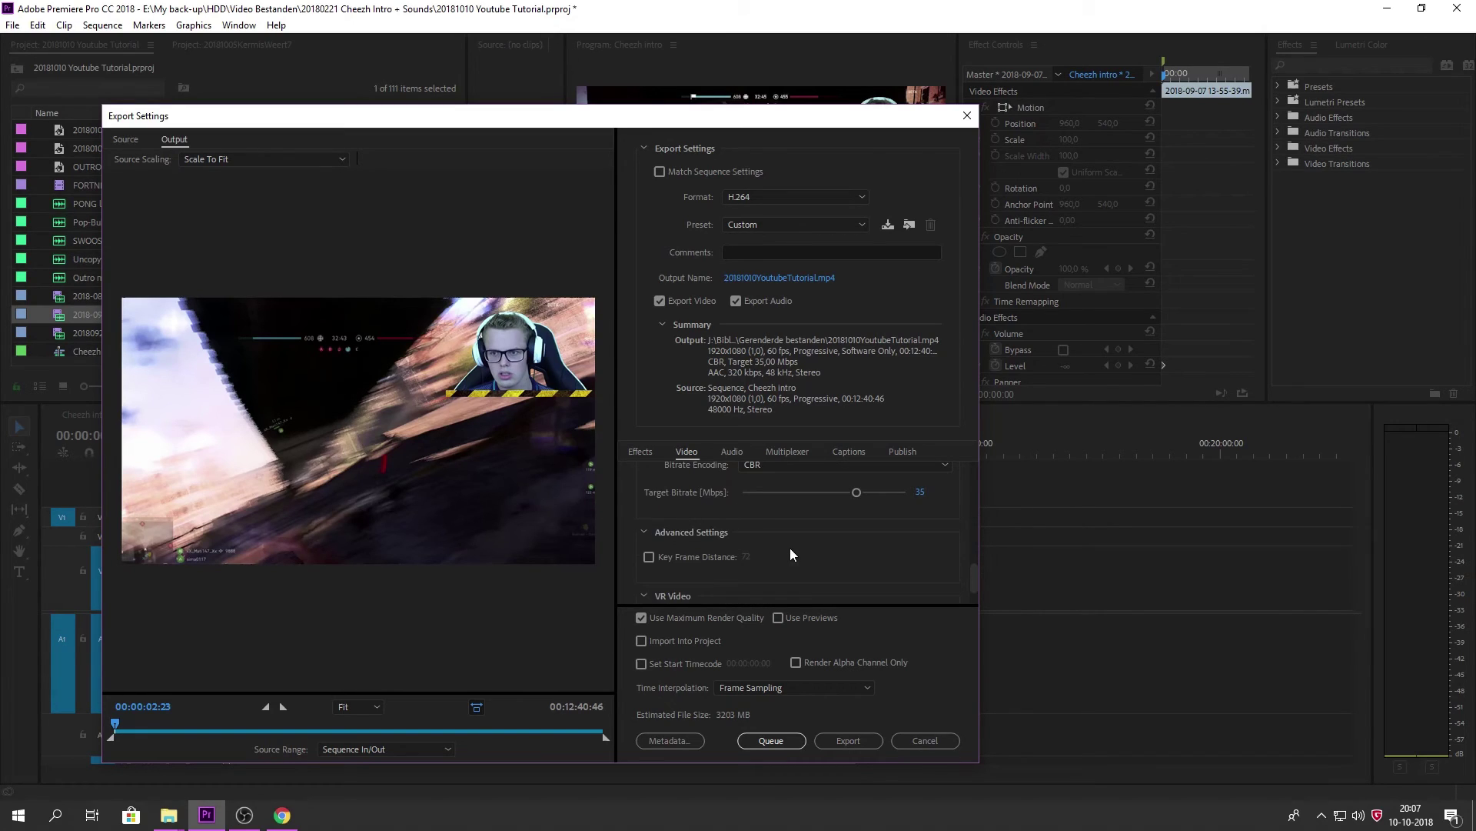
pyautogui.scroll(10, 816, 542)
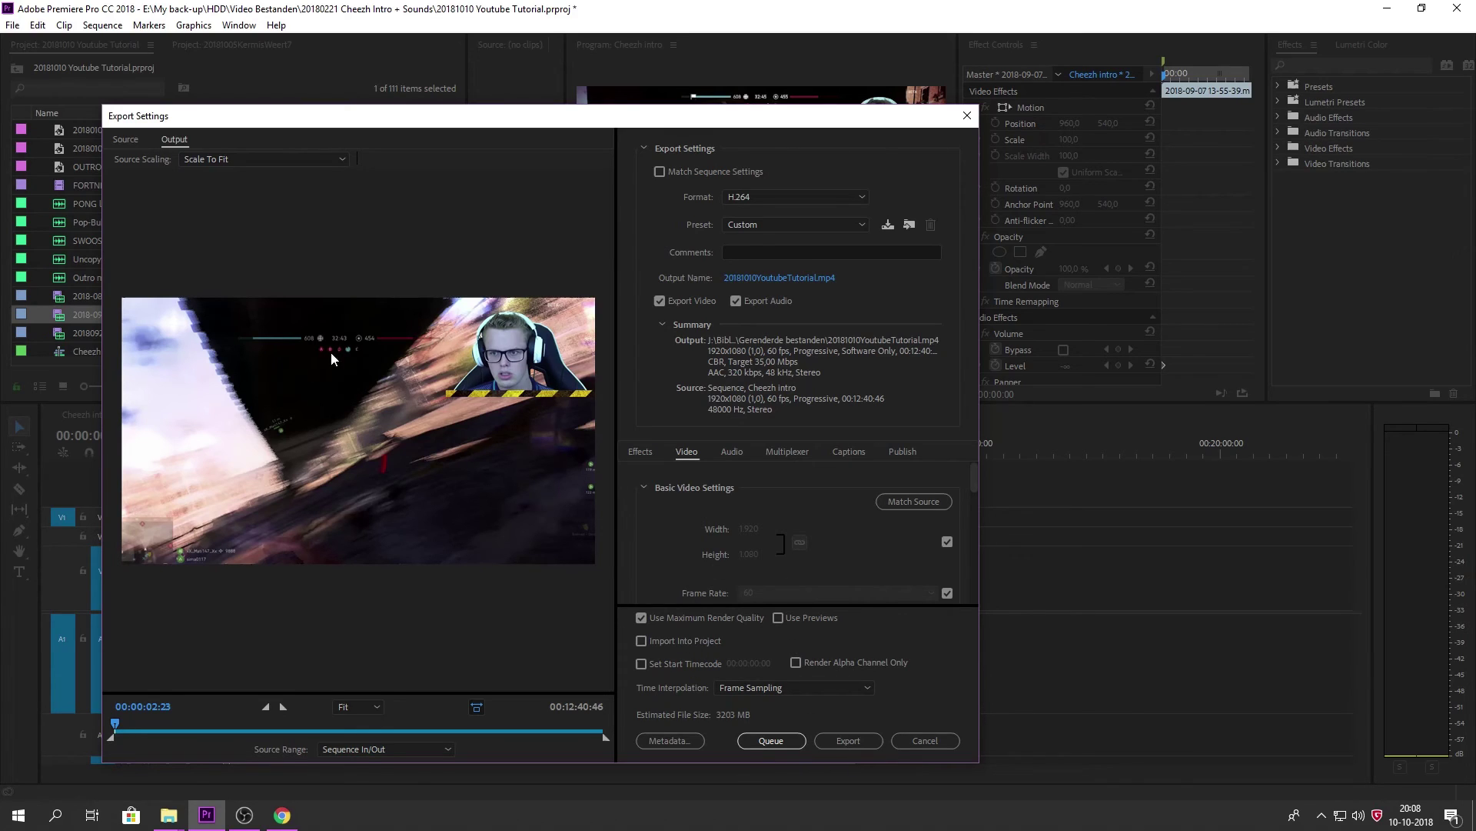
pyautogui.click(846, 740)
pyautogui.moveTo(509, 384); pyautogui.dragTo(627, 317)
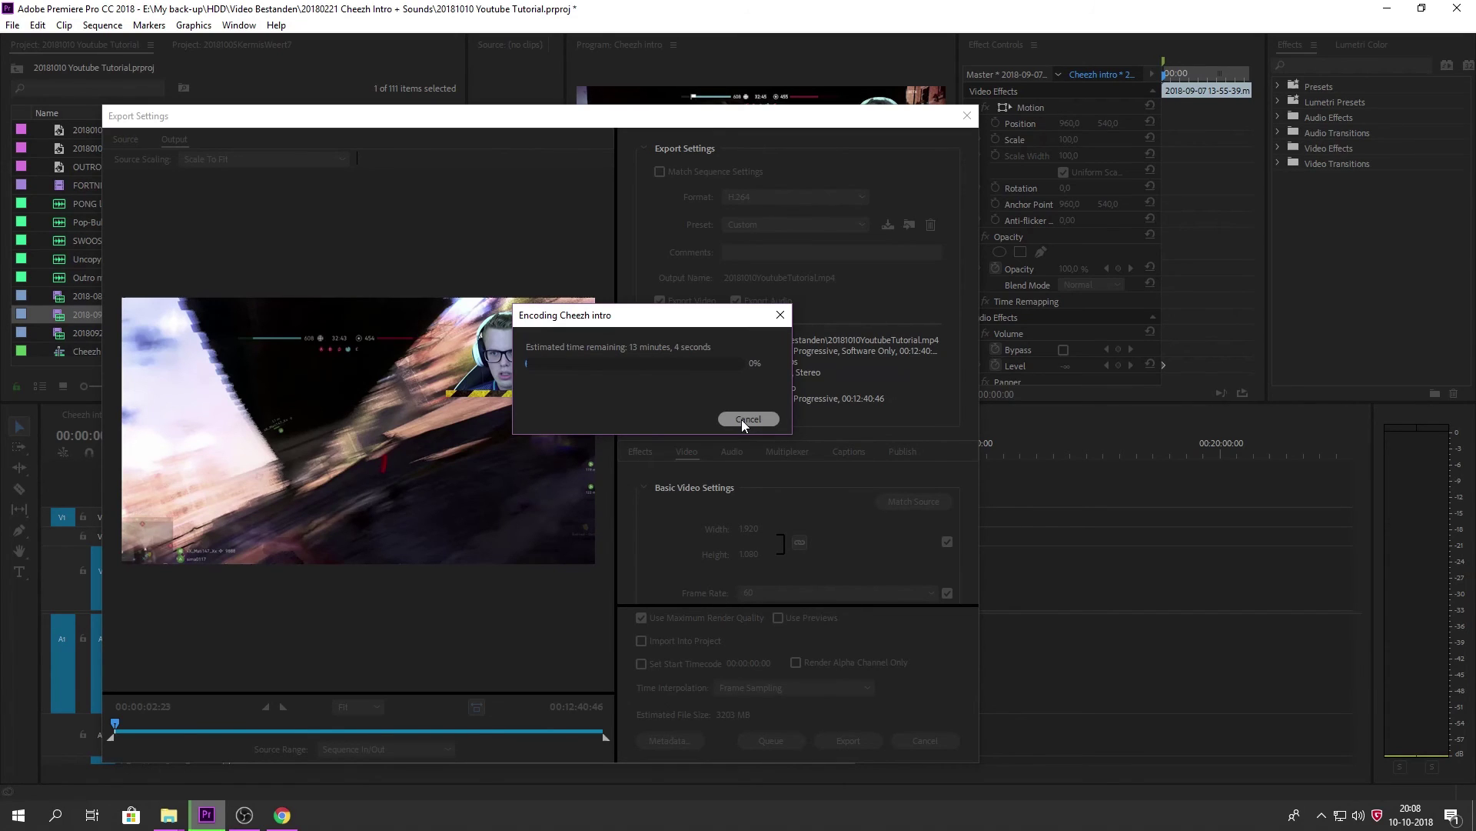
pyautogui.moveTo(669, 322); pyautogui.dragTo(769, 382)
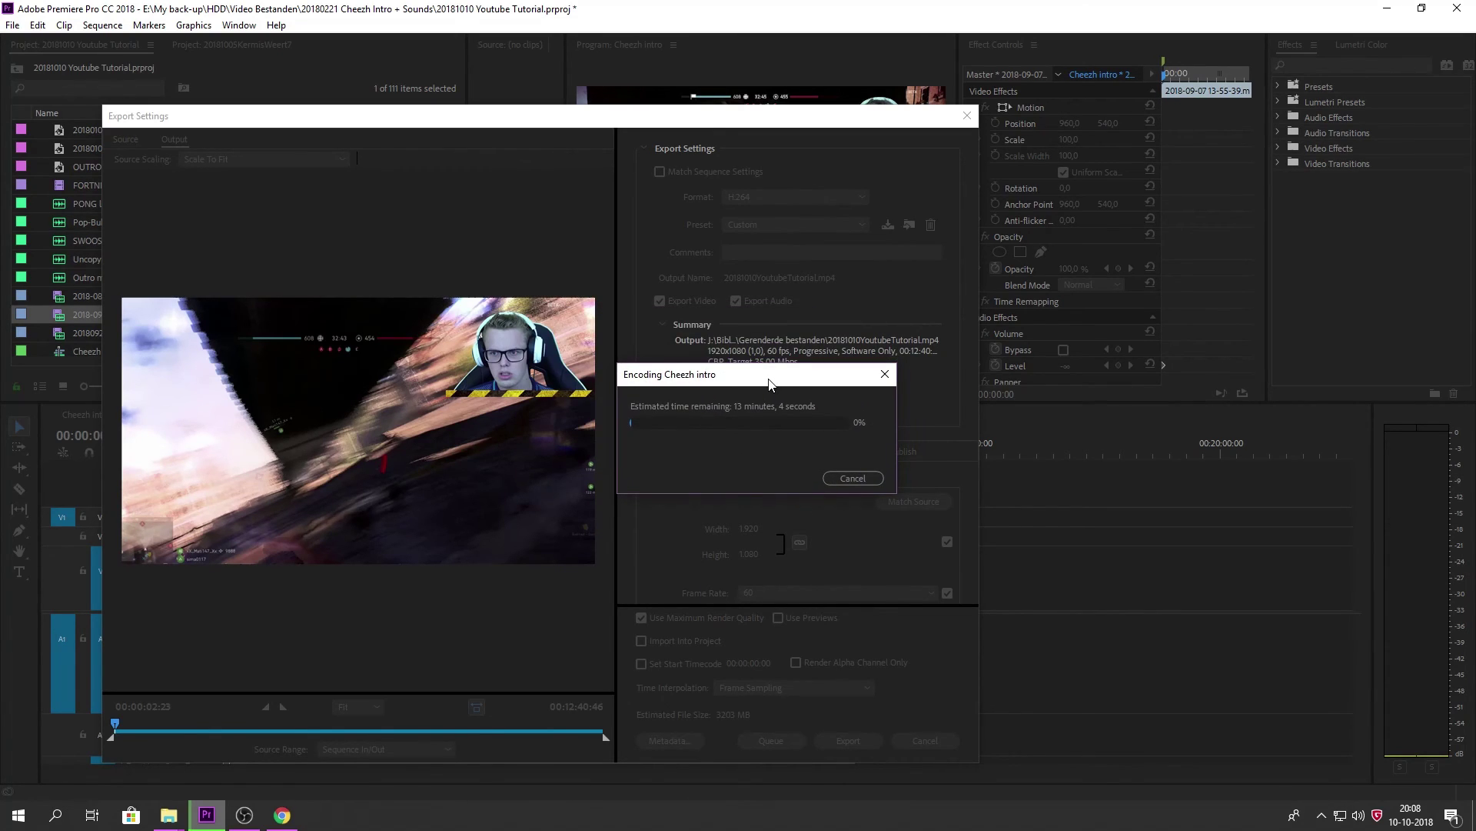